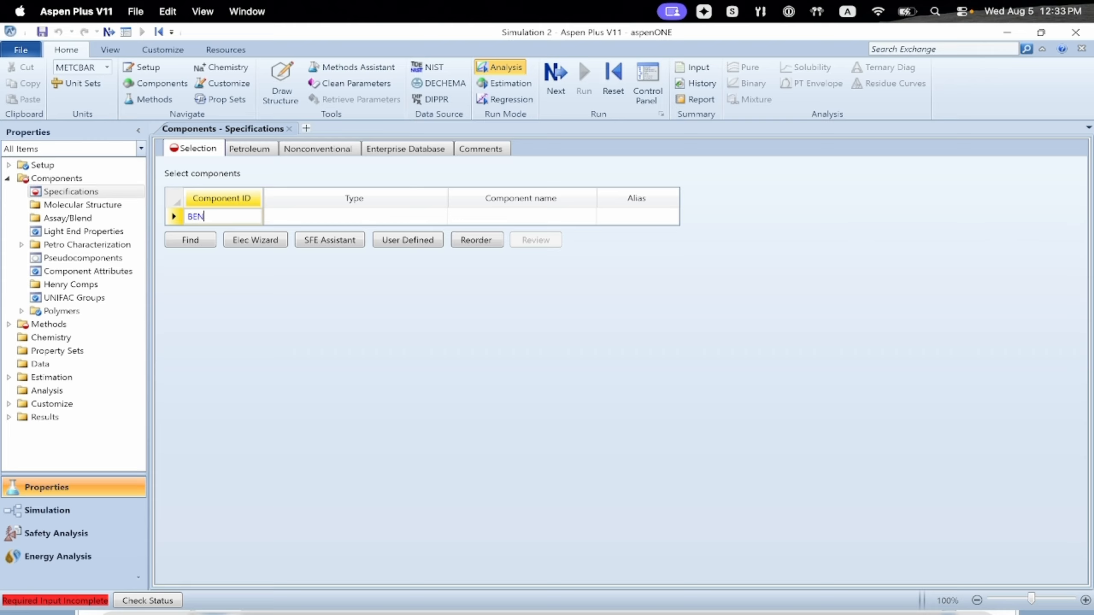
- Add benzene by component ID BENZENE and chlorobenzene by component name CHLOROBENZENE to the component list
type("NE")
key("Return")
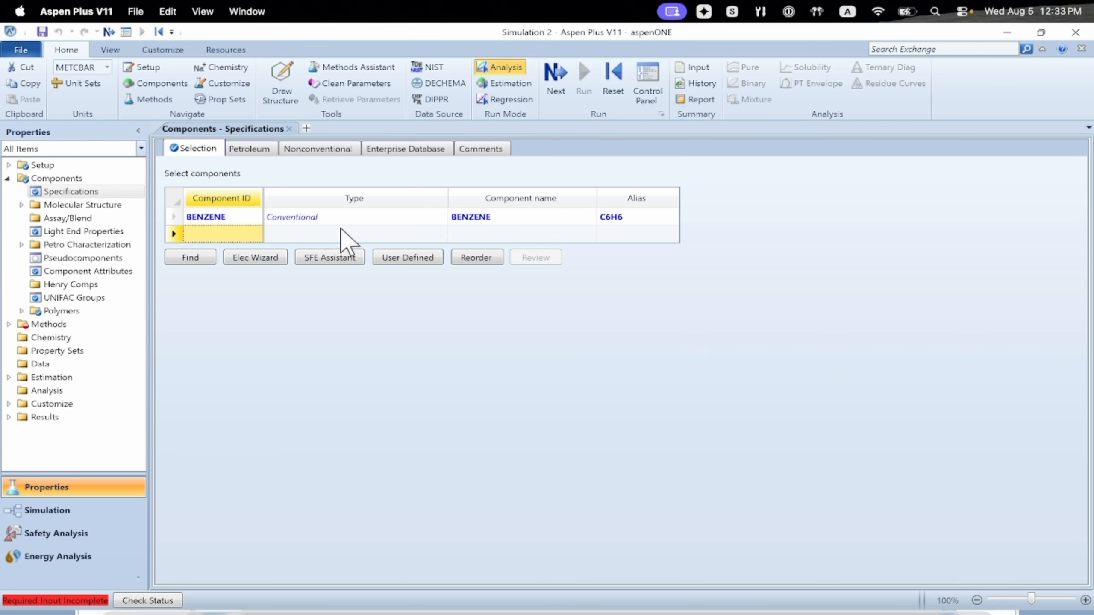
left_click(486, 234)
type("CHOLO")
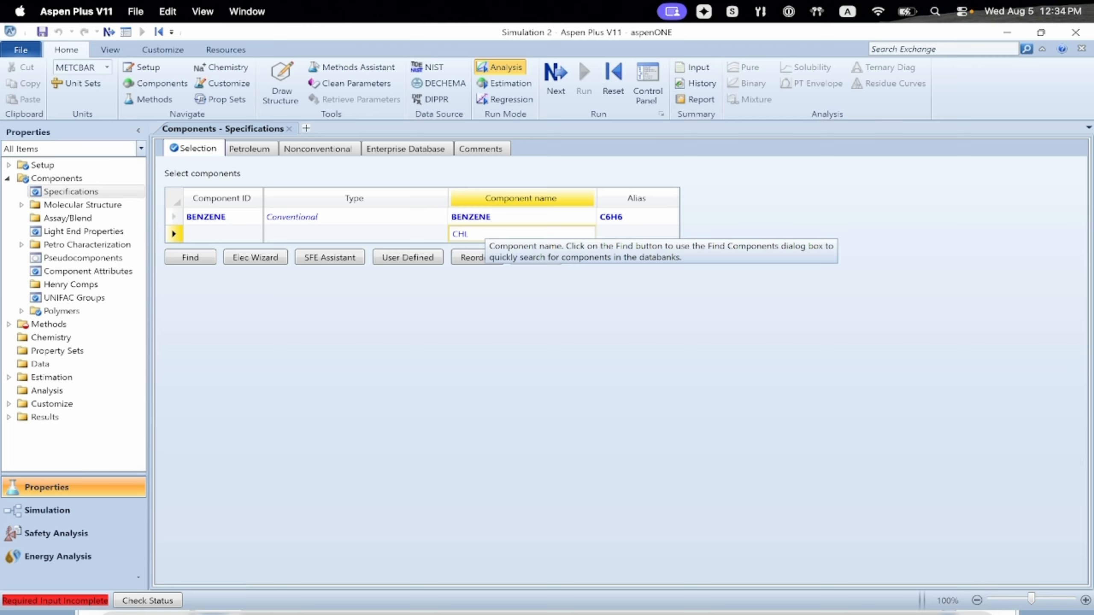
type("ROBE")
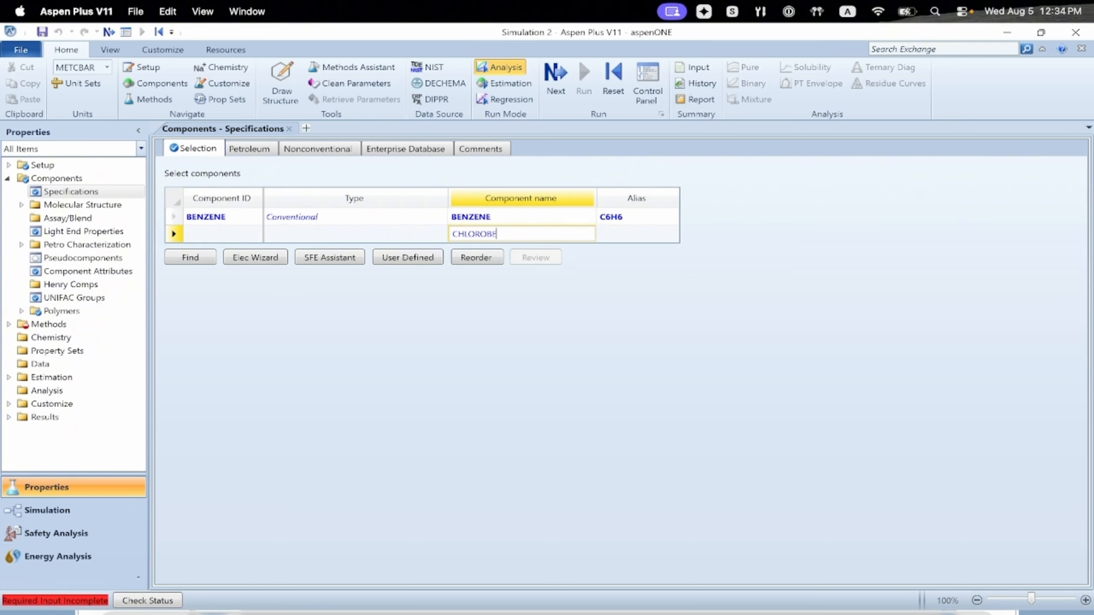
type("NZENE")
key("Return")
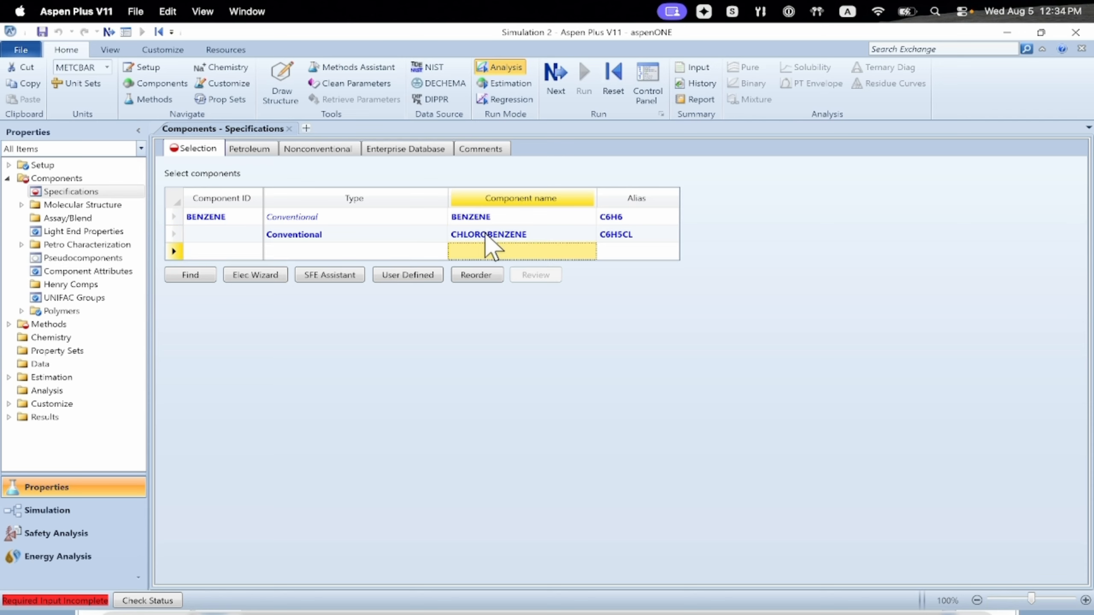
- Assign the component ID MCB to chlorobenzene
left_click(253, 233)
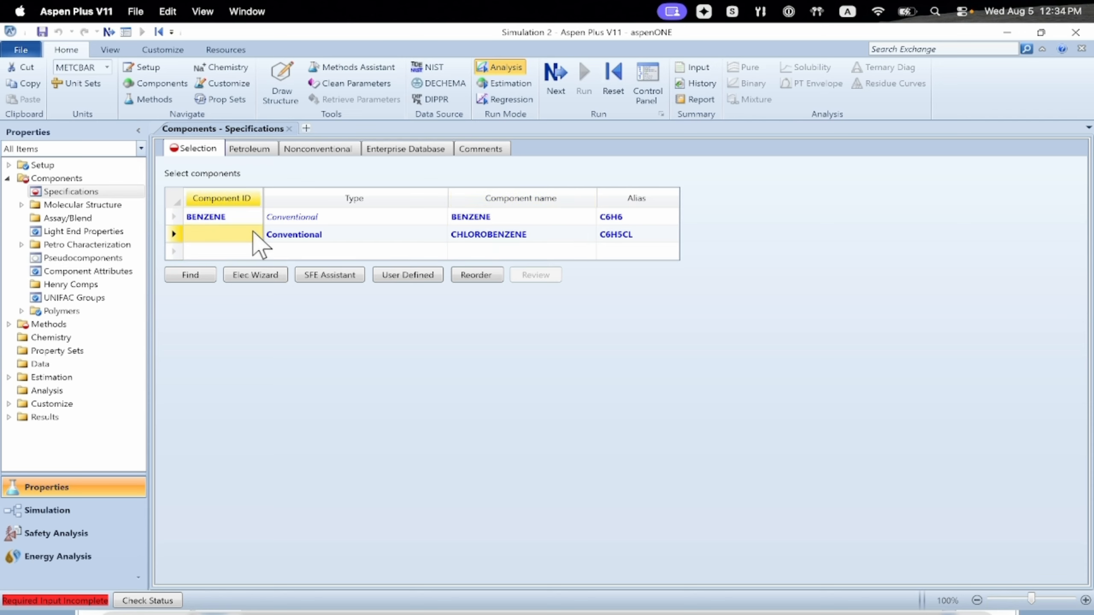
type("MC")
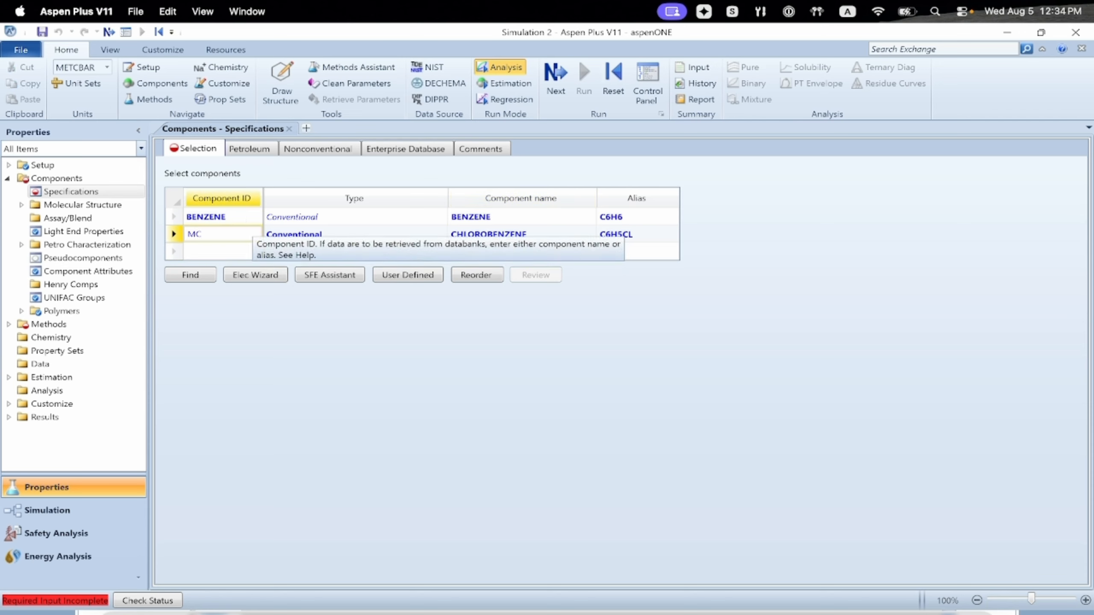
type("B")
key("Return")
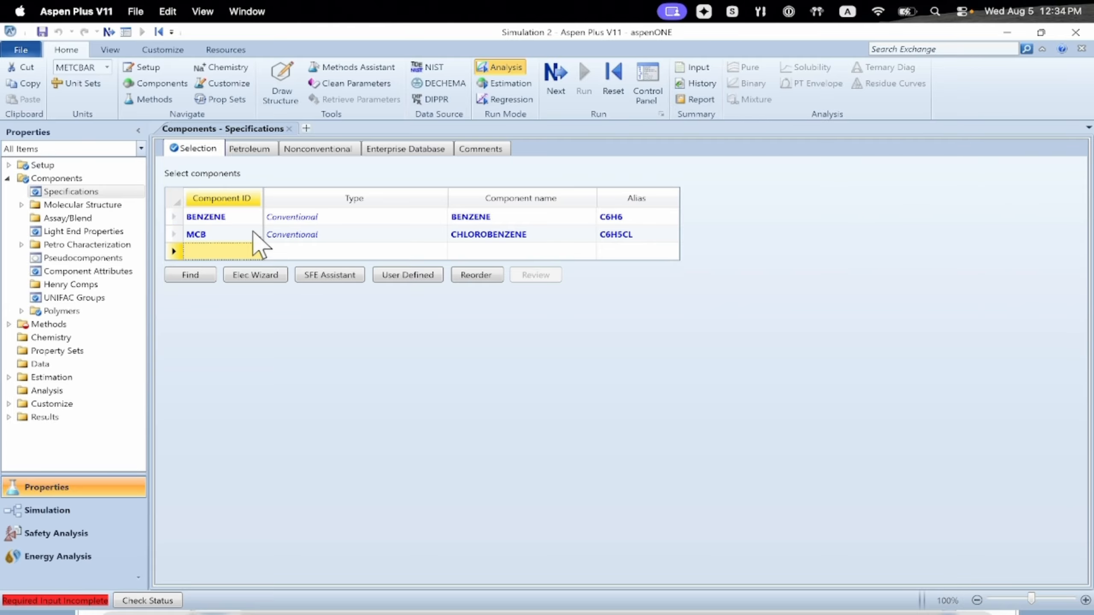
left_click(459, 253)
type("DICHO")
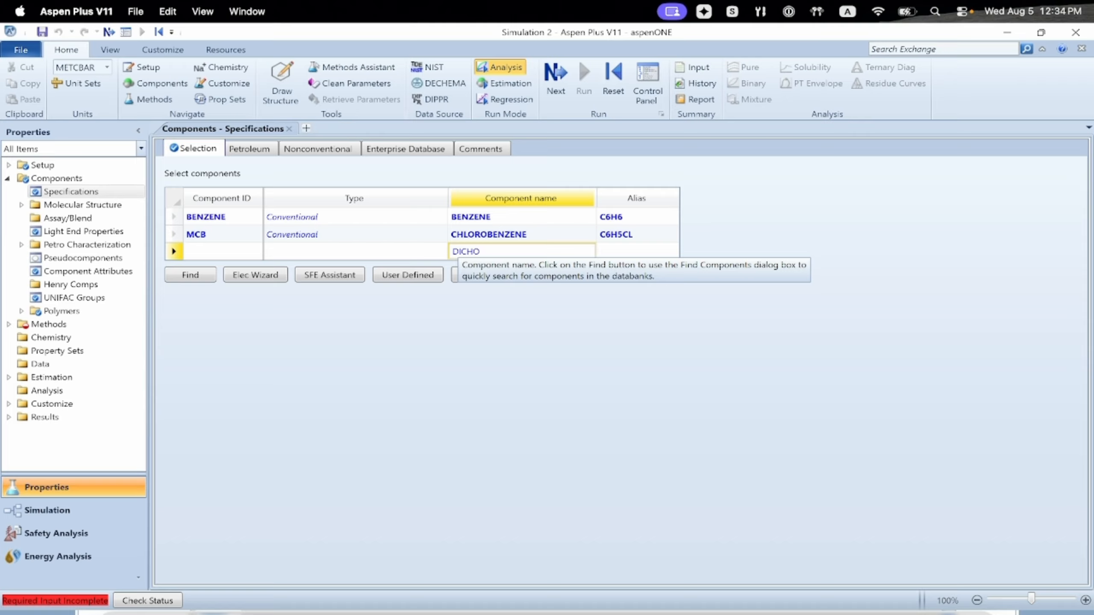
key("BackSpace")
type("LOROBENZENE")
key("Return")
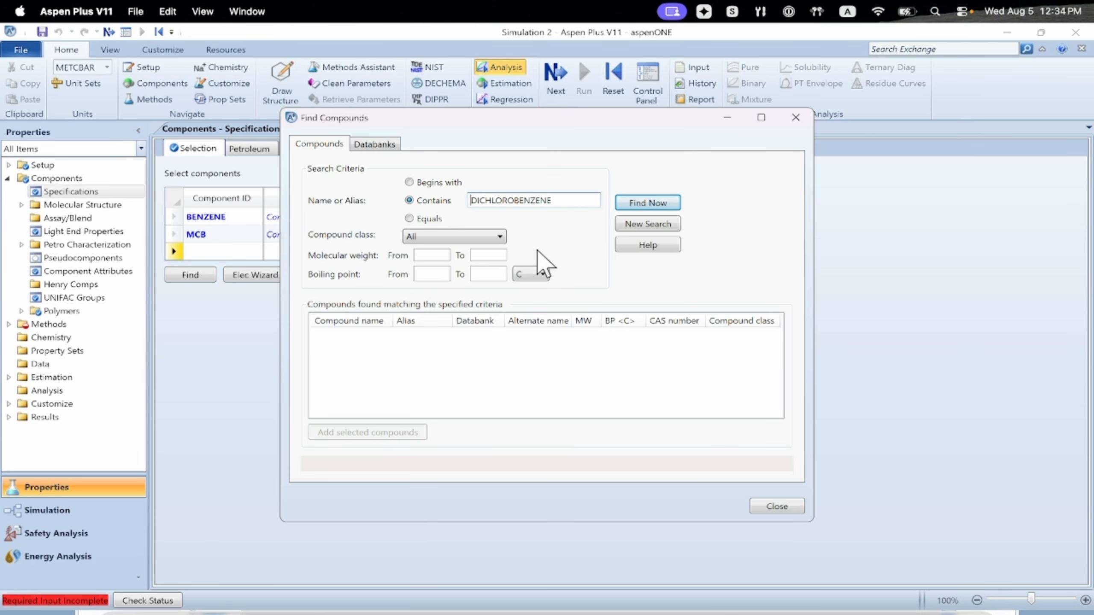
left_click(774, 504)
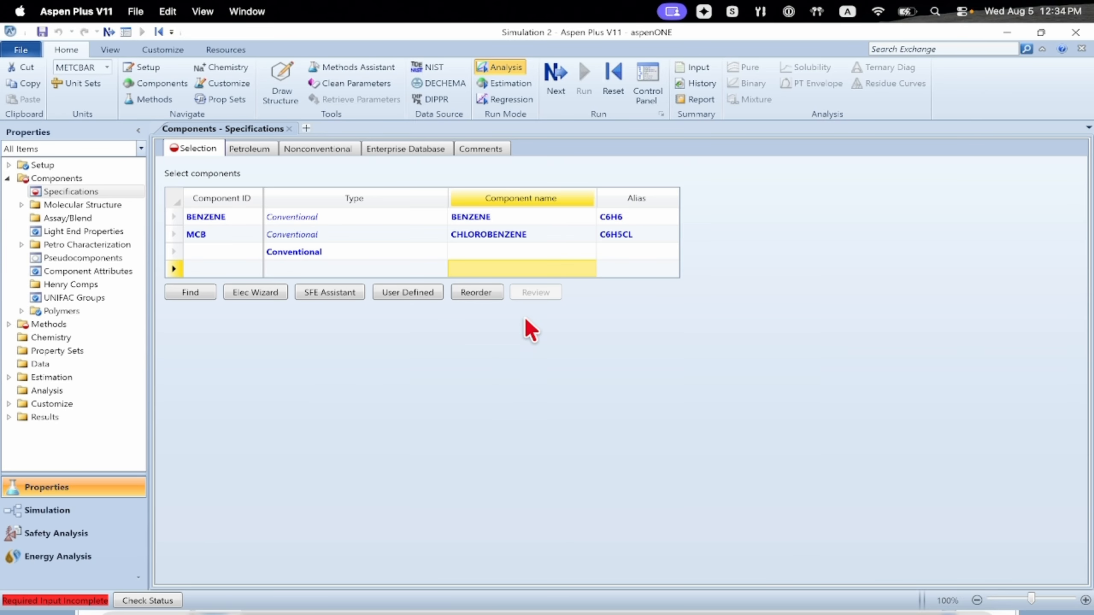
- Add O-DICHLOROBENZENE by component name in the third component row and give it the component ID DCB
left_click(470, 250)
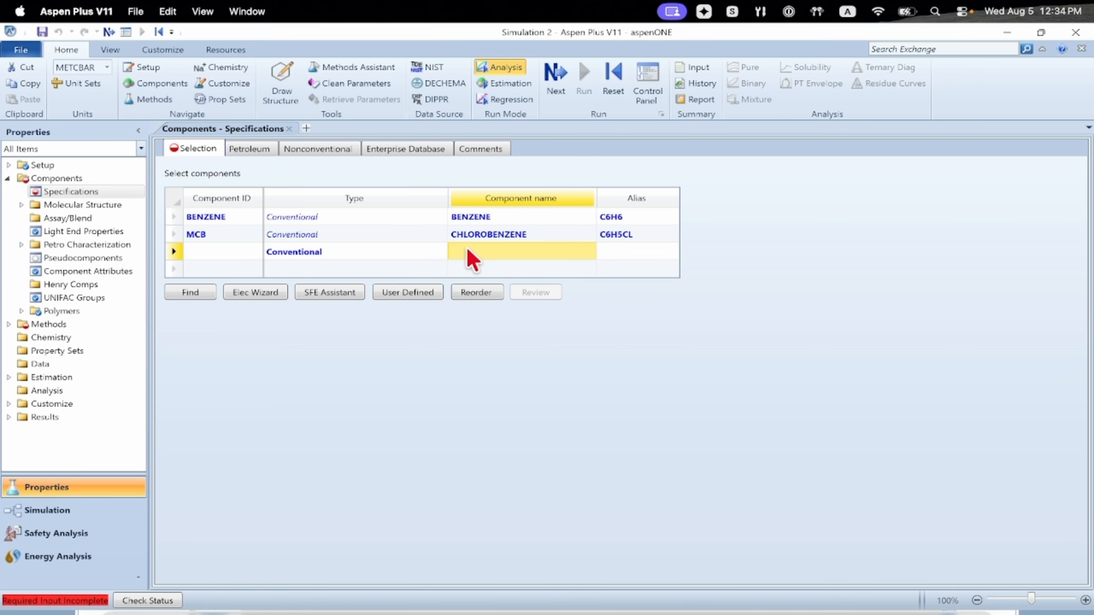
type("O DICHLORO")
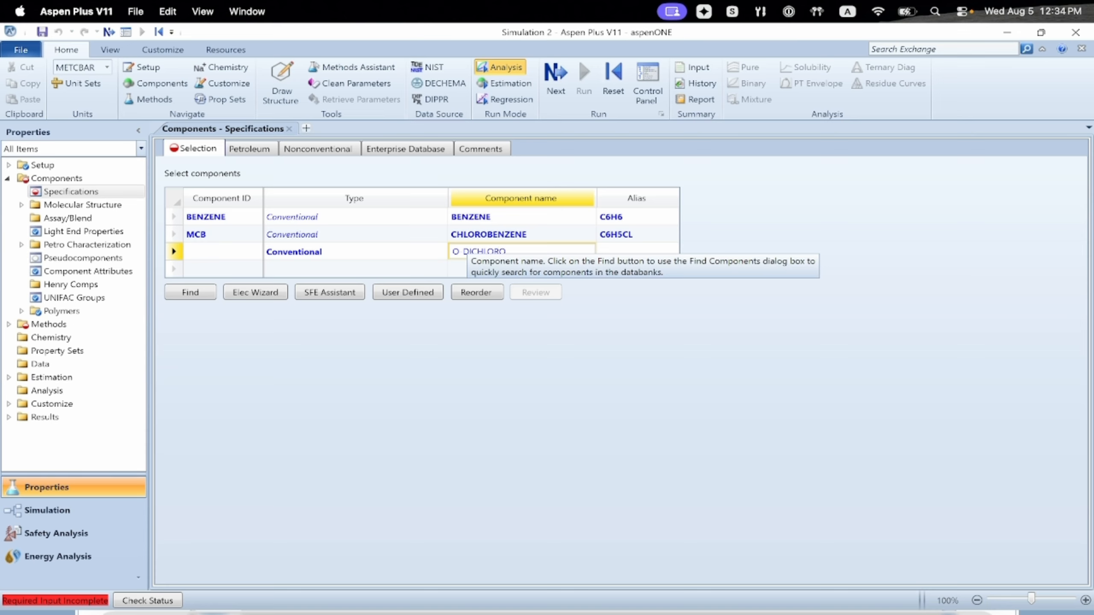
type("BENZENE")
key("Return")
left_click(232, 247)
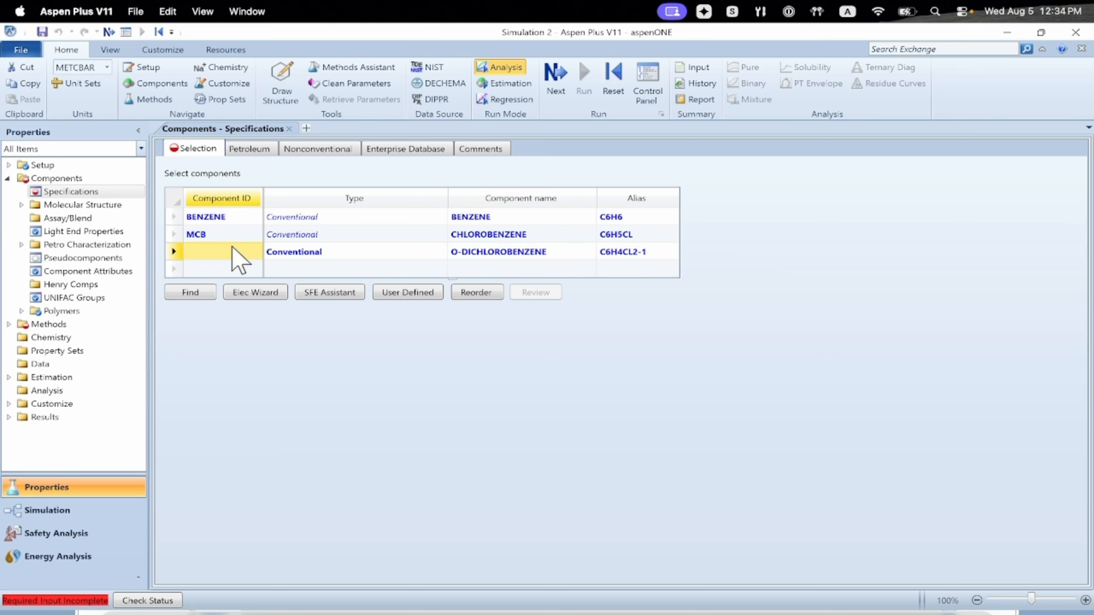
type("DCB")
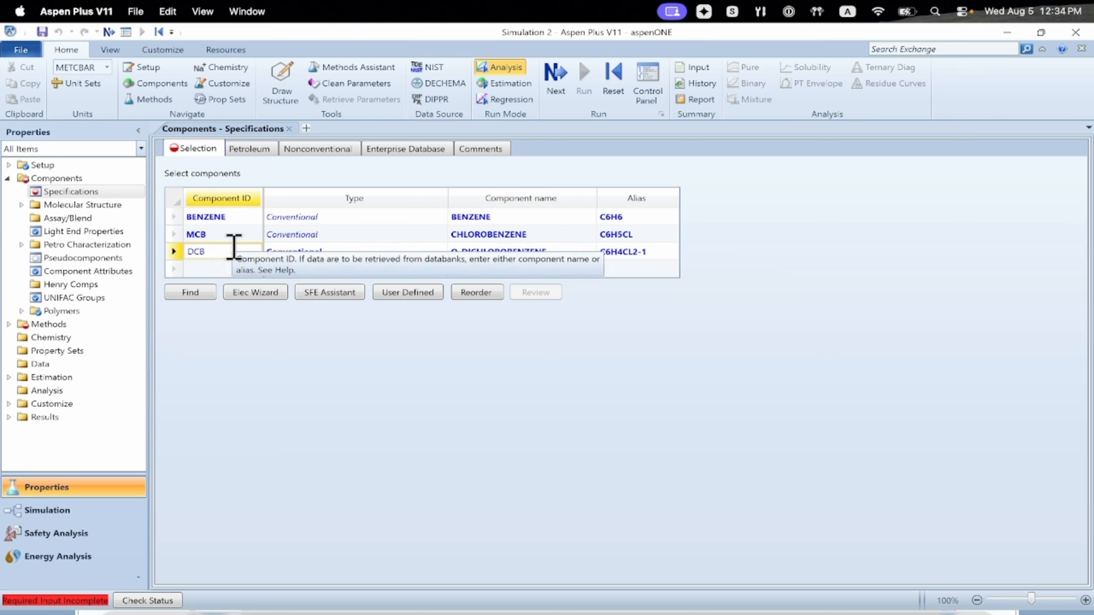
key("Return")
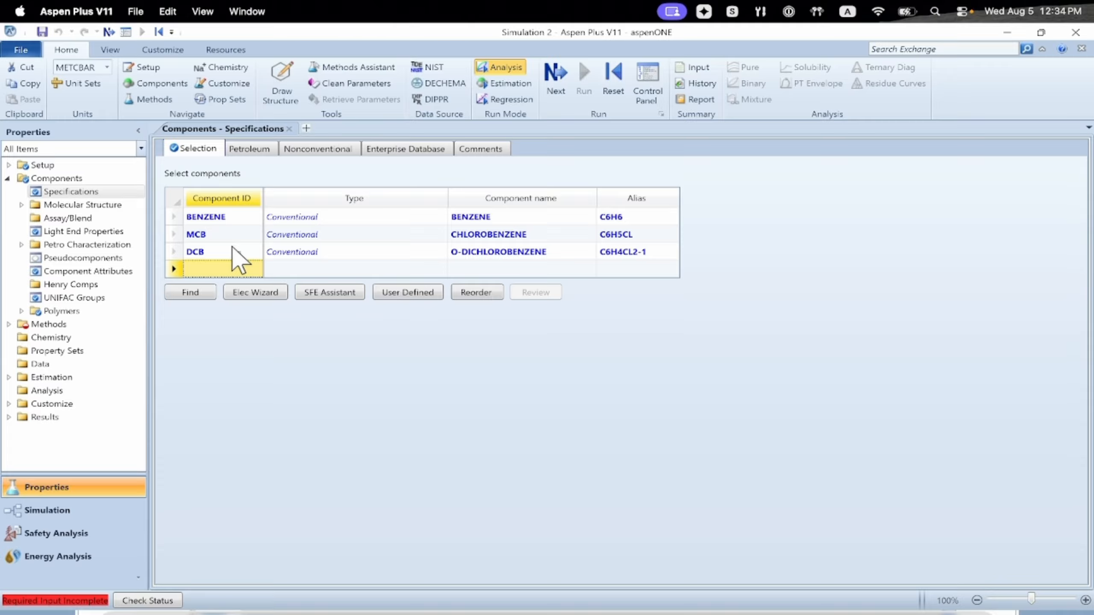
- Set the global property method to RK-SOAVE in the Methods specifications
left_click(48, 324)
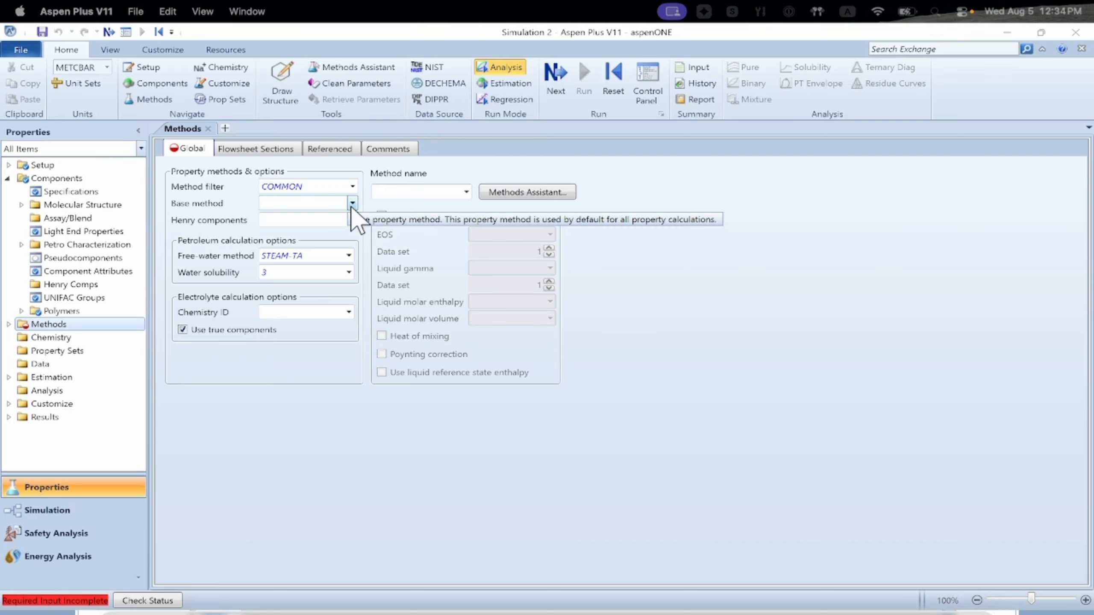
left_click(340, 204)
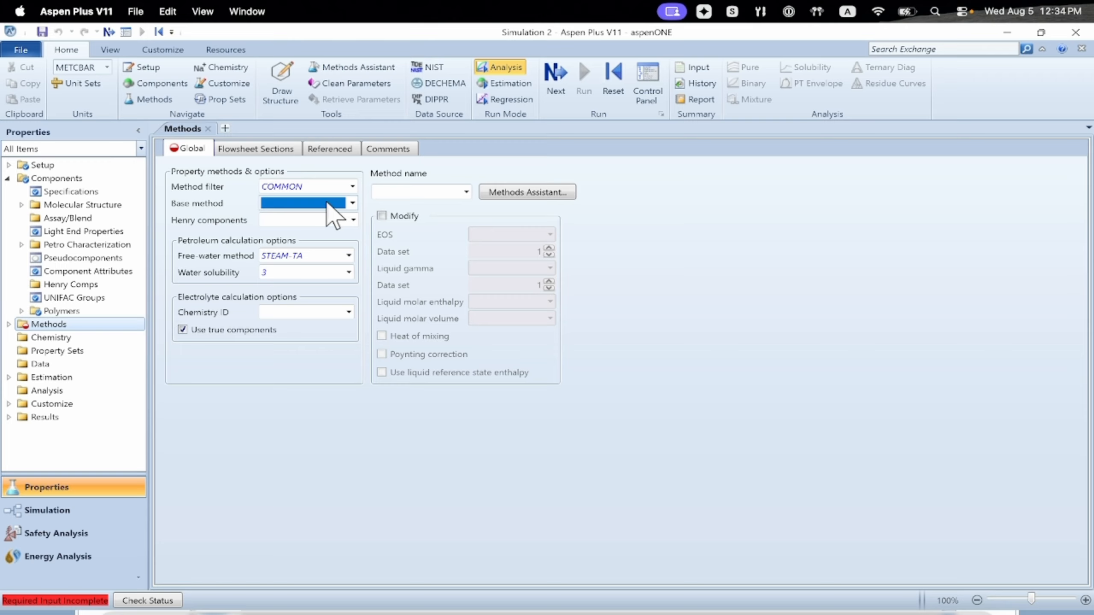
left_click(334, 203)
left_click(447, 186)
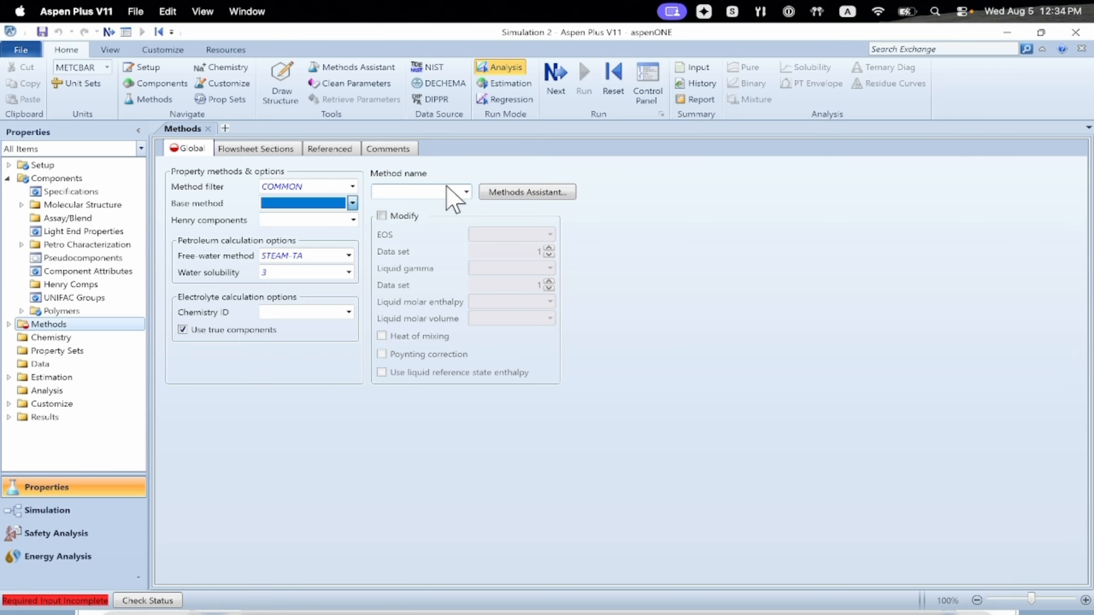
left_click(445, 187)
type("r")
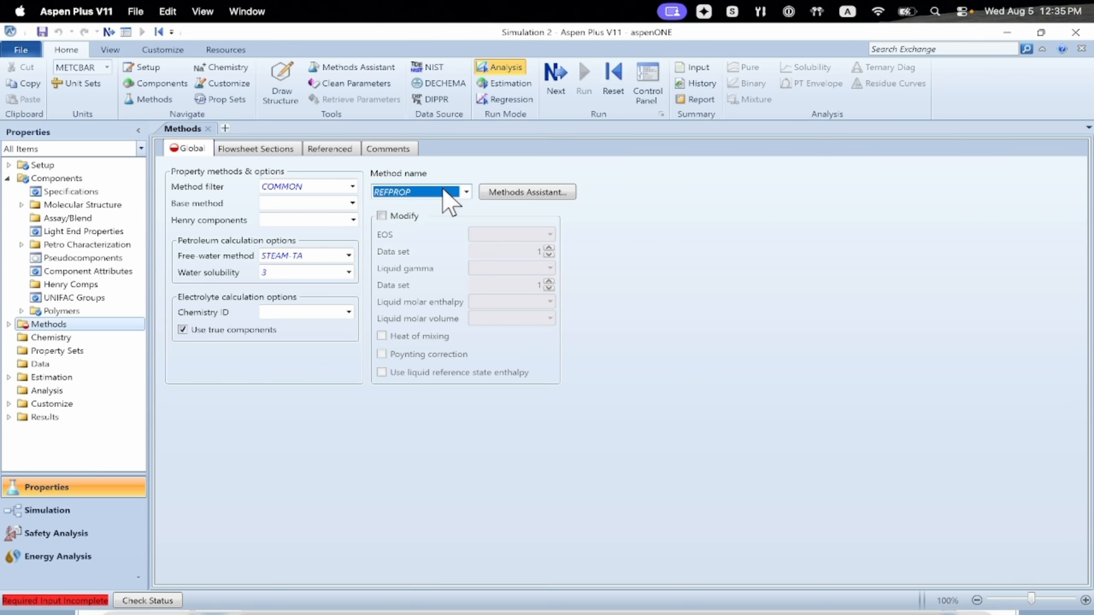
type("k")
left_click(619, 236)
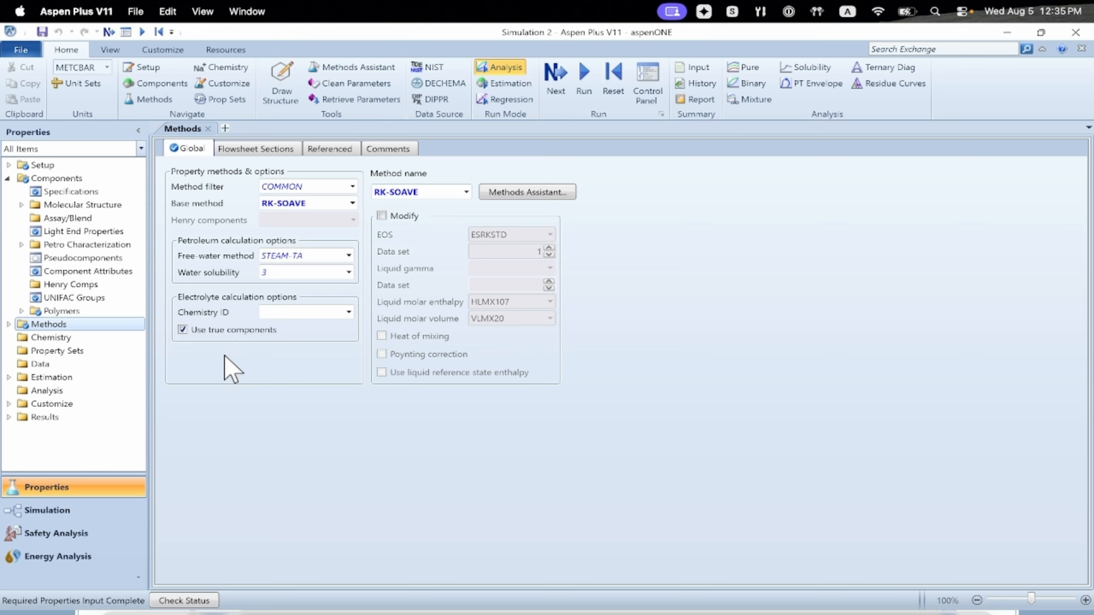
- Examine the binary interaction parameter sets under the method parameters, including ANDKIJ-1
left_click(9, 324)
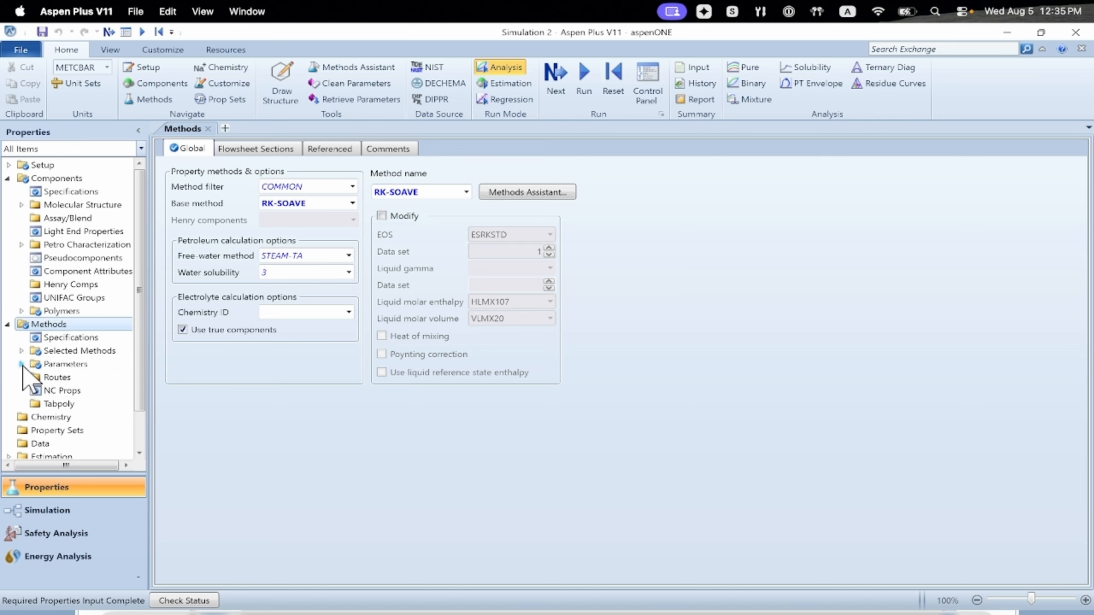
left_click(21, 364)
left_click(33, 390)
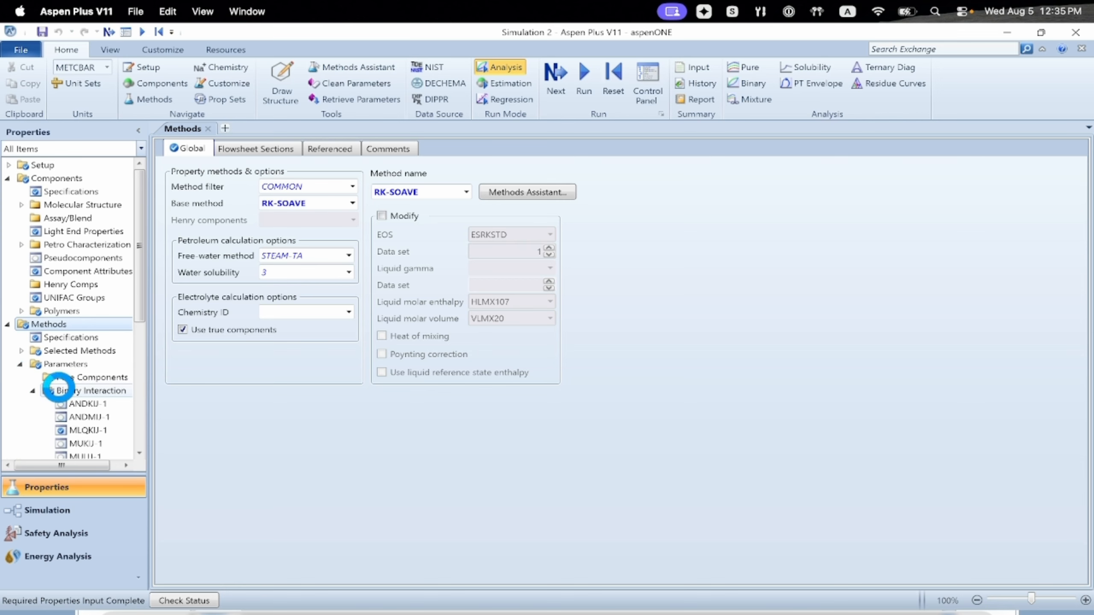
left_click(50, 391)
left_click(33, 390)
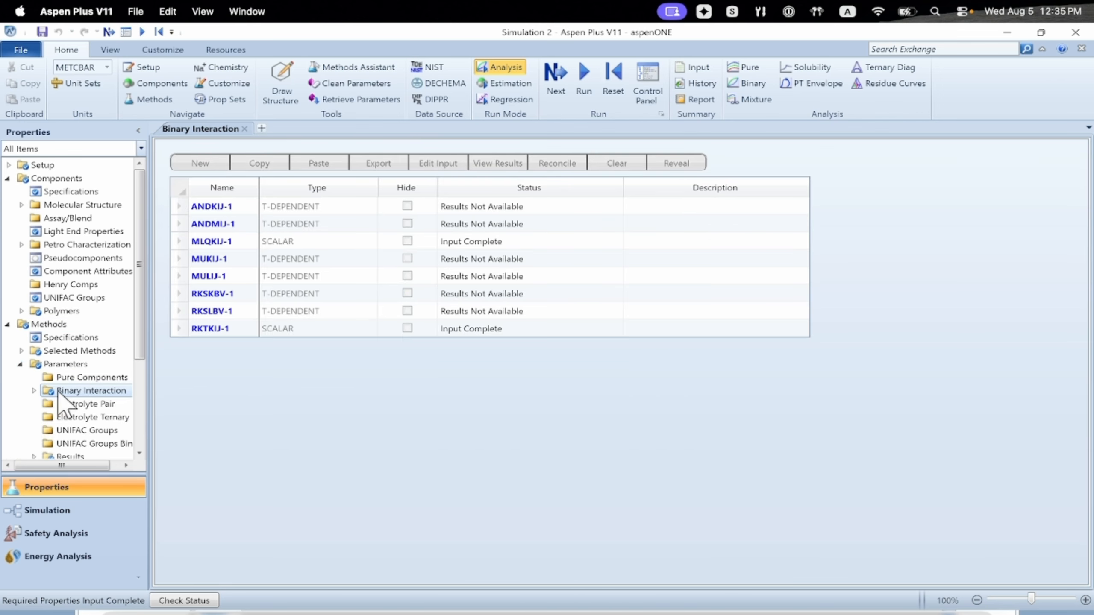
left_click(35, 390)
left_click(62, 406)
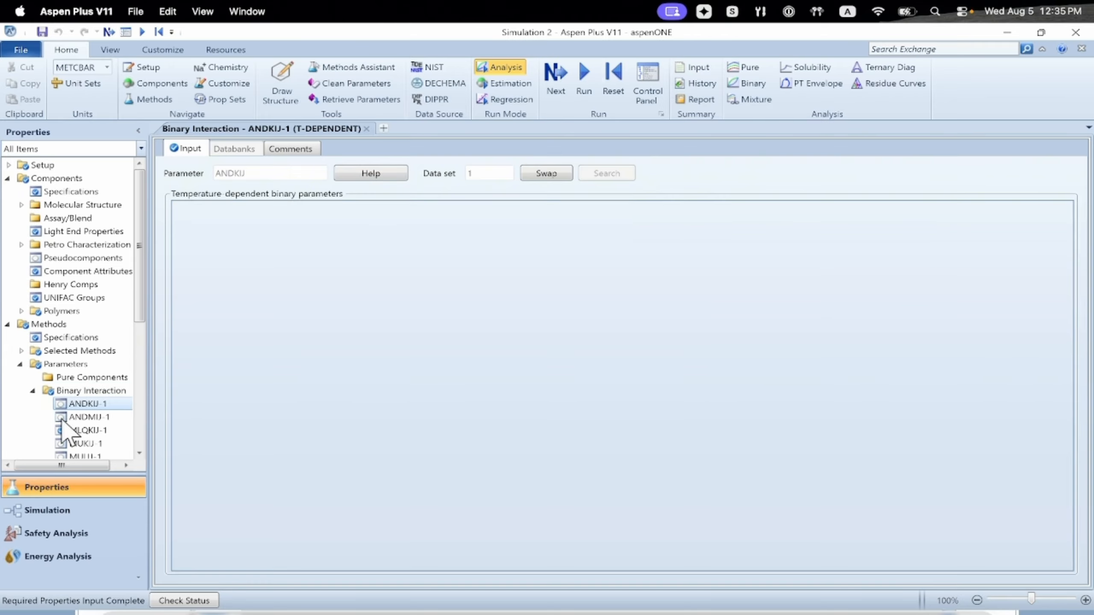
left_click(66, 417)
left_click(81, 404)
left_click(92, 391)
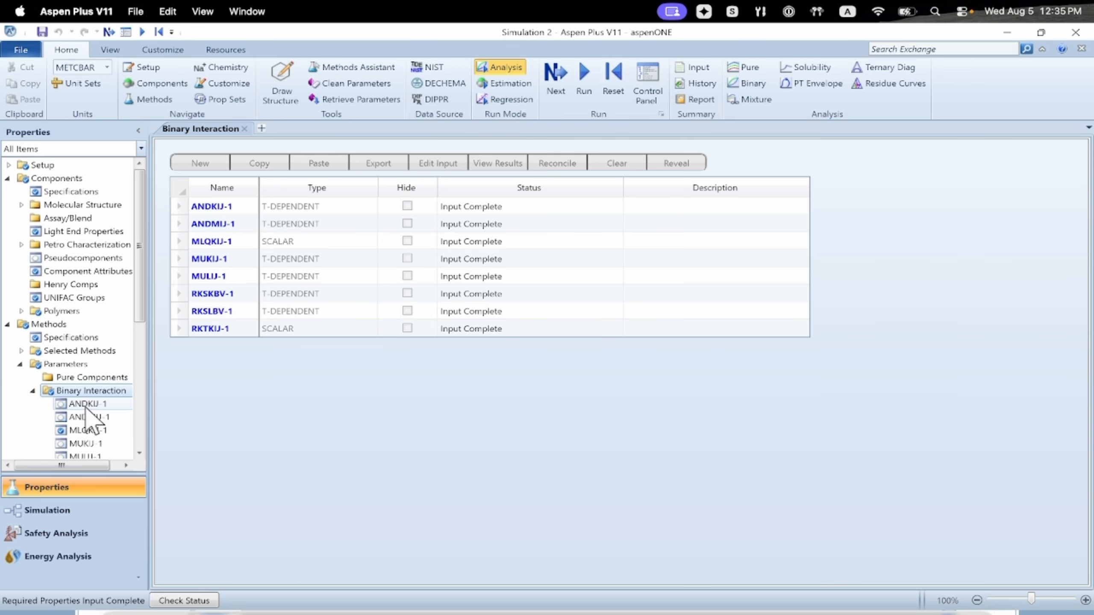
left_click_drag(142, 284, 131, 338)
left_click(92, 326)
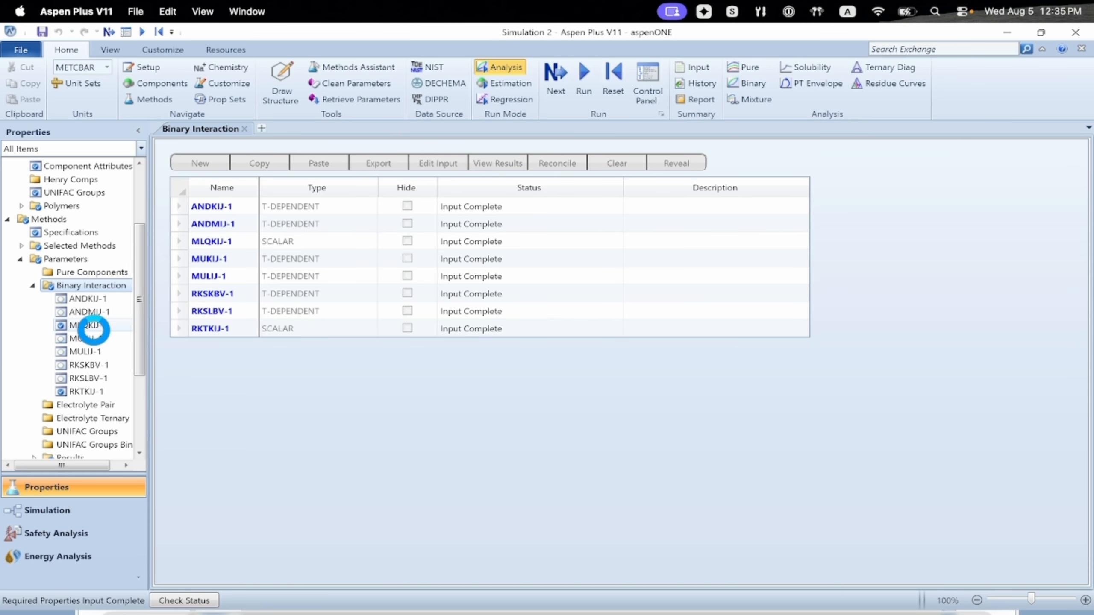
left_click(89, 300)
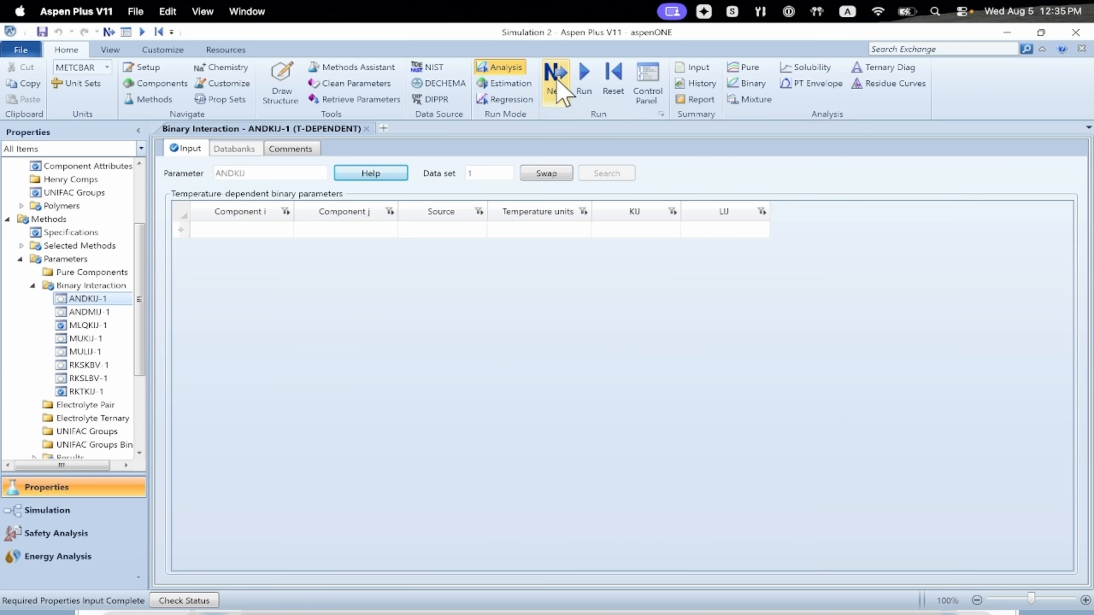
- Run the property calculation and return to the overview of binary interaction parameter sets
left_click(584, 75)
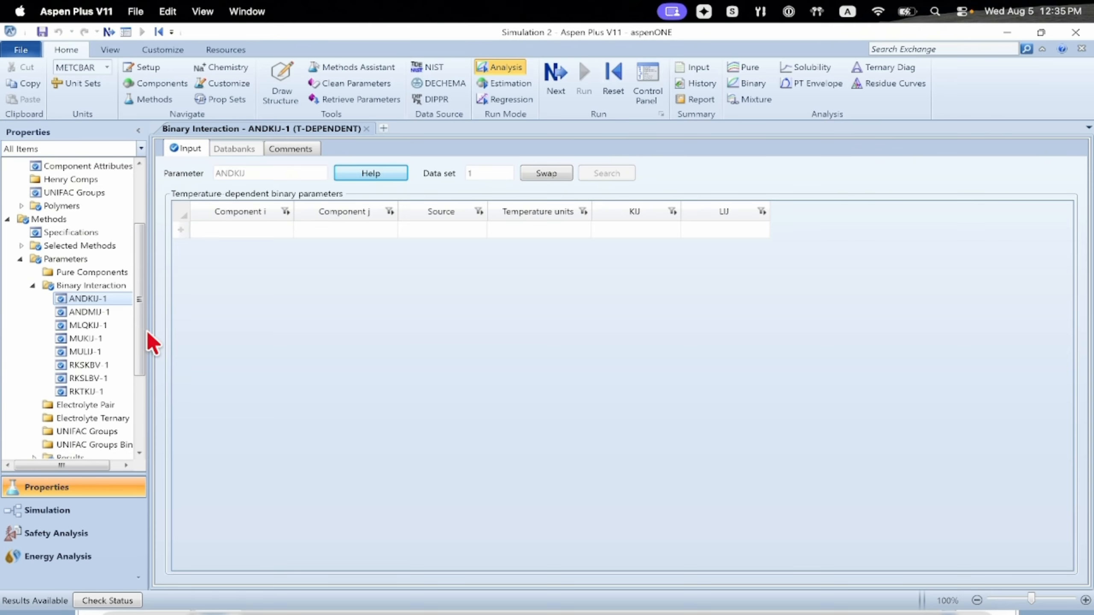
left_click(86, 286)
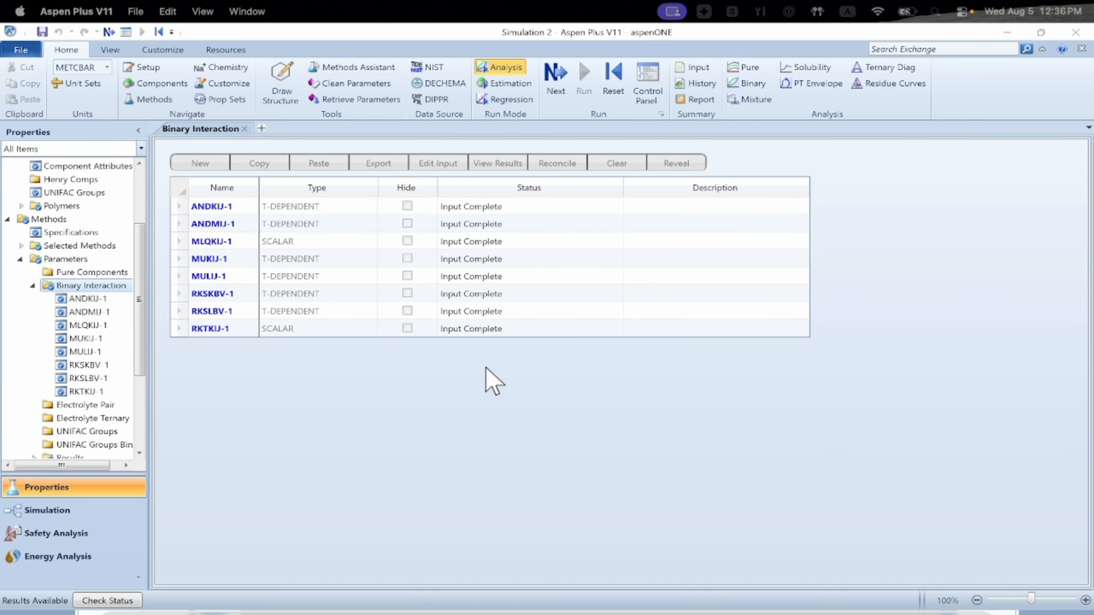
- Switch to the Simulation environment and place a BatchSep batch distillation block on the main flowsheet
left_click(67, 512)
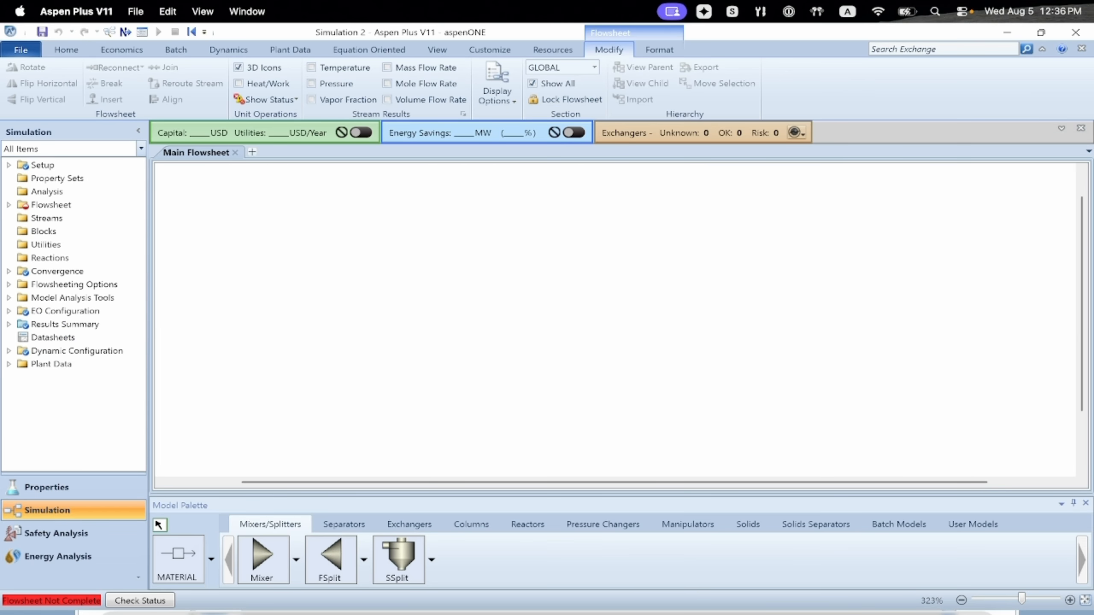
left_click(969, 524)
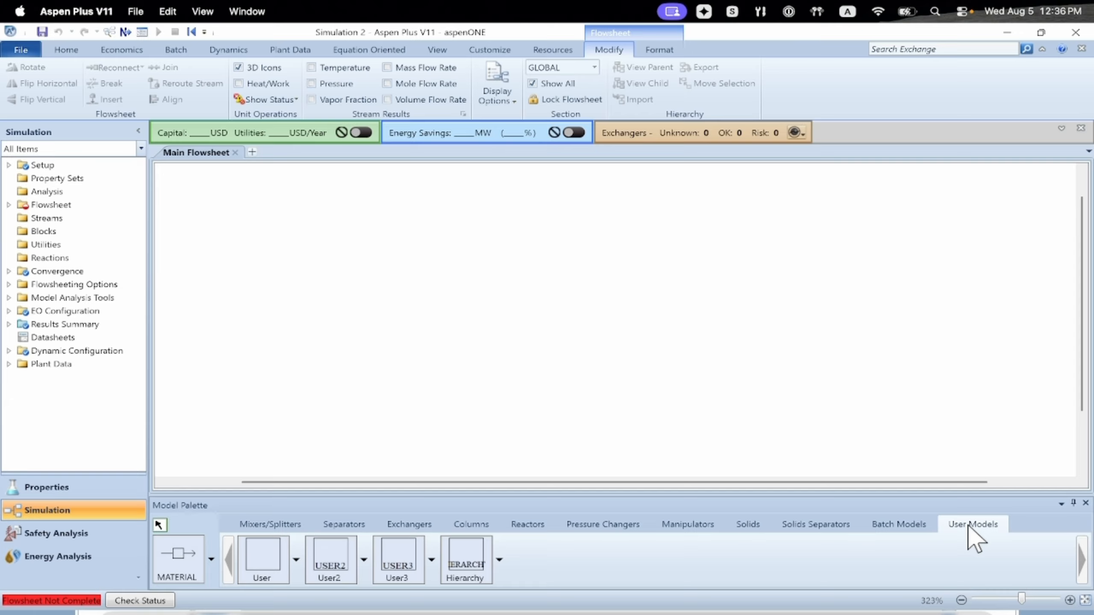
left_click(870, 527)
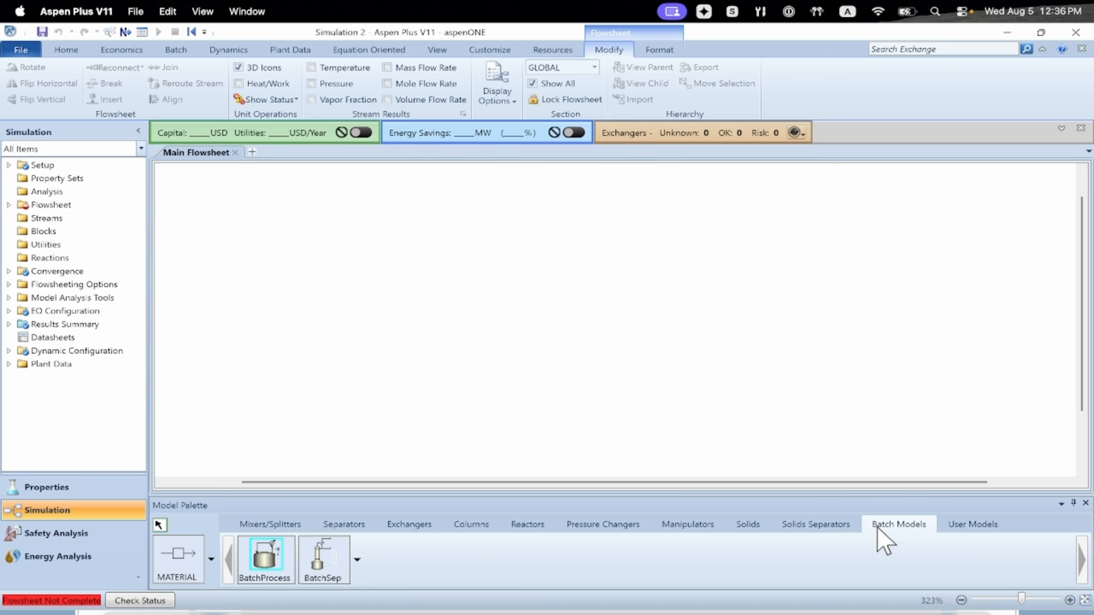
left_click(319, 561)
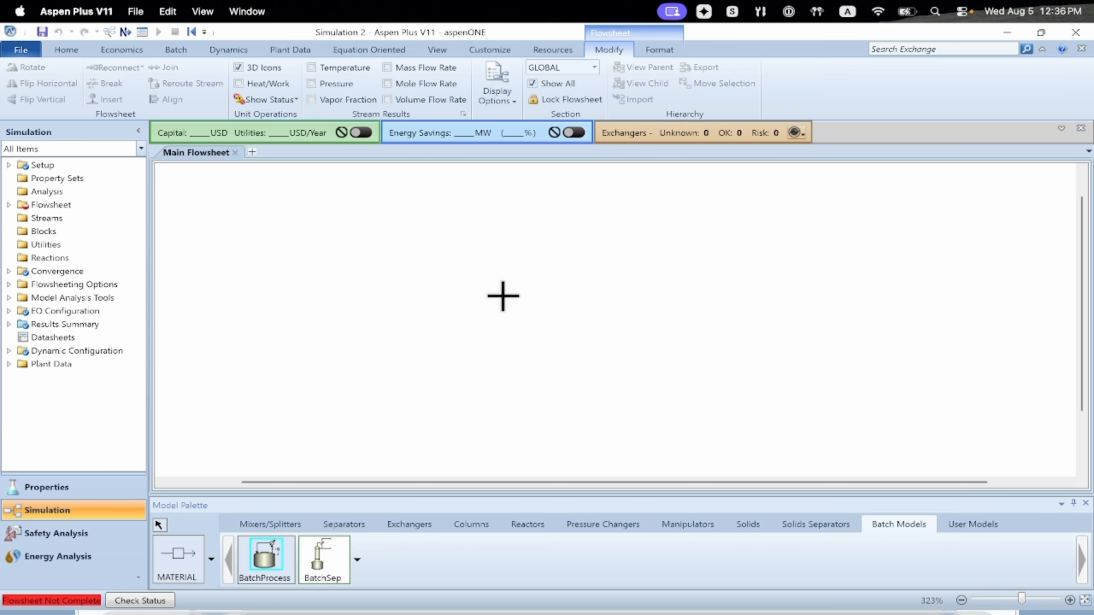
left_click(486, 354)
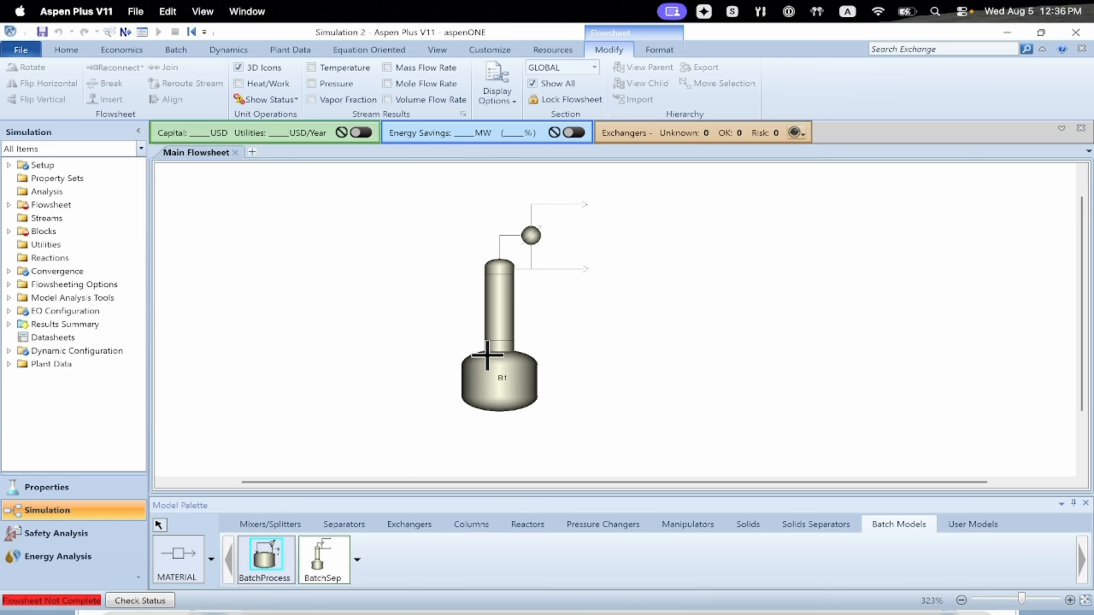
- Connect three material streams to the BatchSep block: a feed into the pot, a product from the pot and a distillate from the condenser
left_click(177, 556)
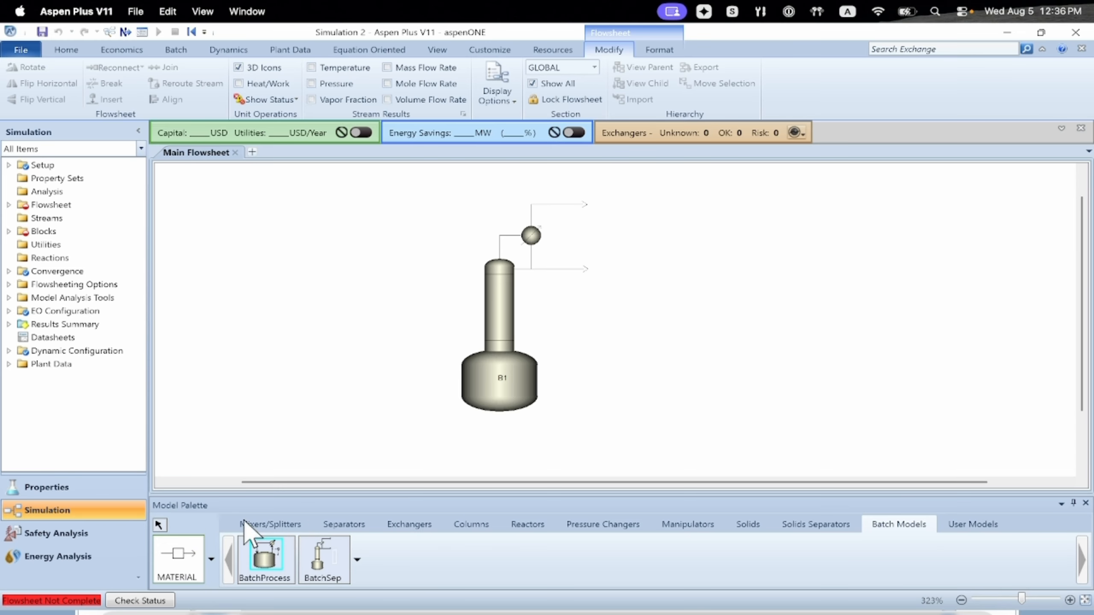
left_click(459, 381)
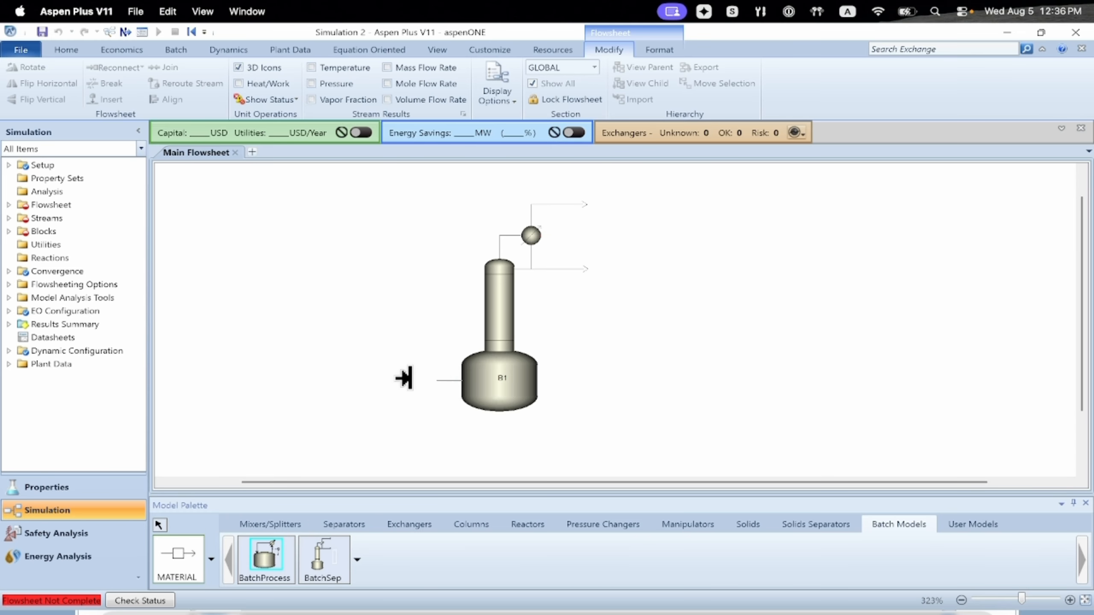
left_click(307, 379)
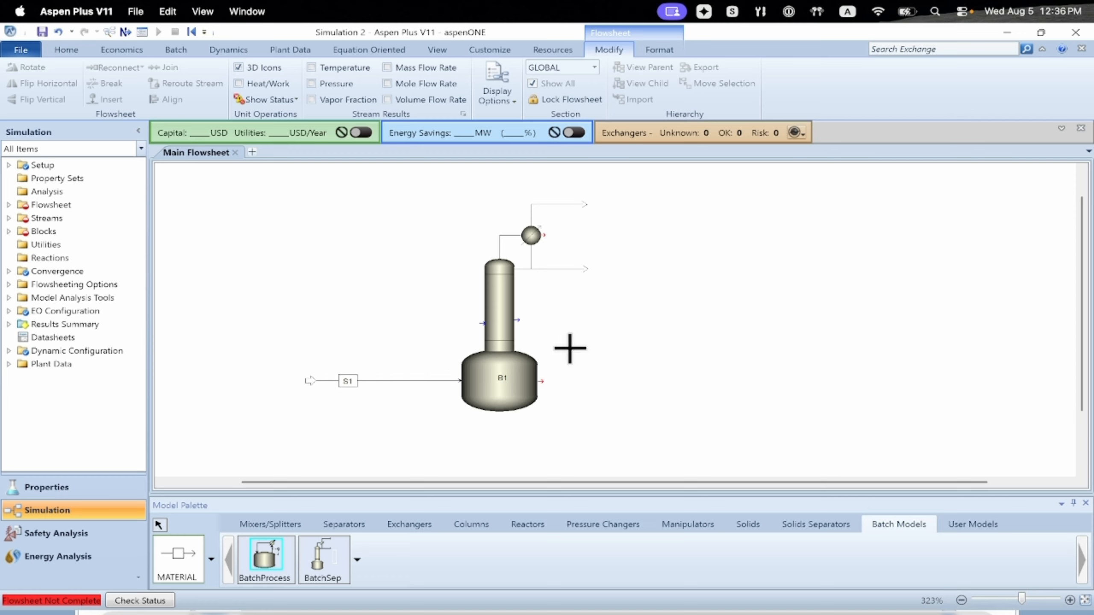
left_click(540, 381)
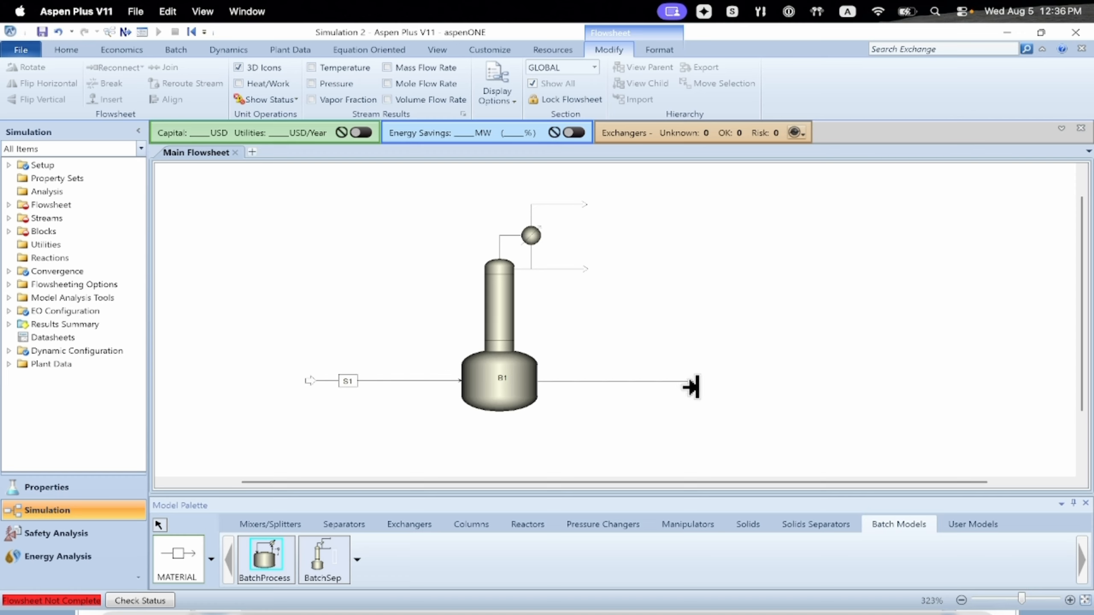
left_click(692, 383)
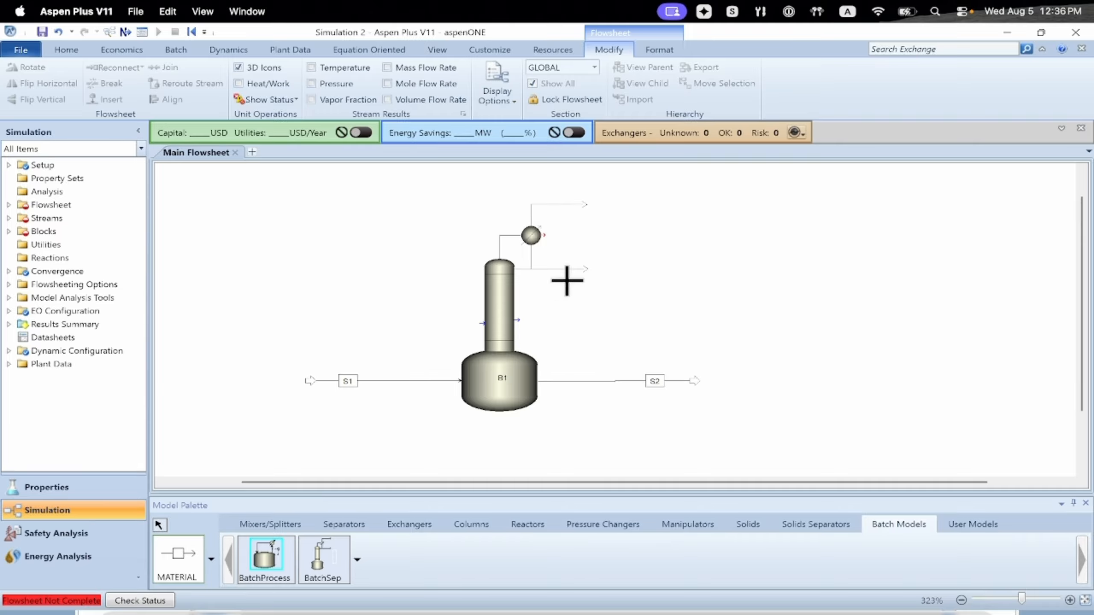
left_click(544, 236)
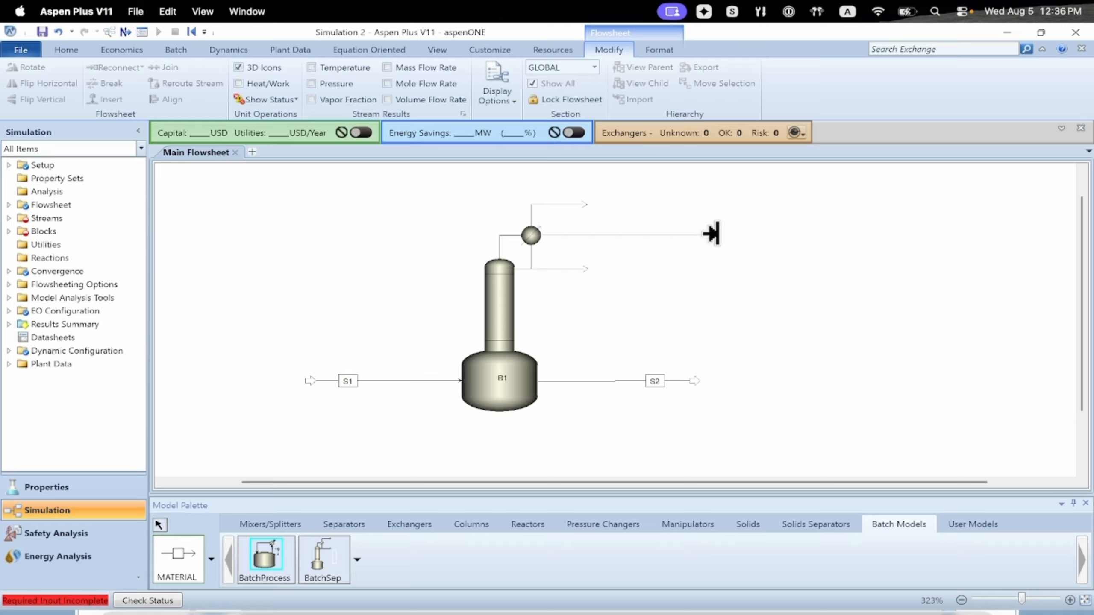
left_click(713, 235)
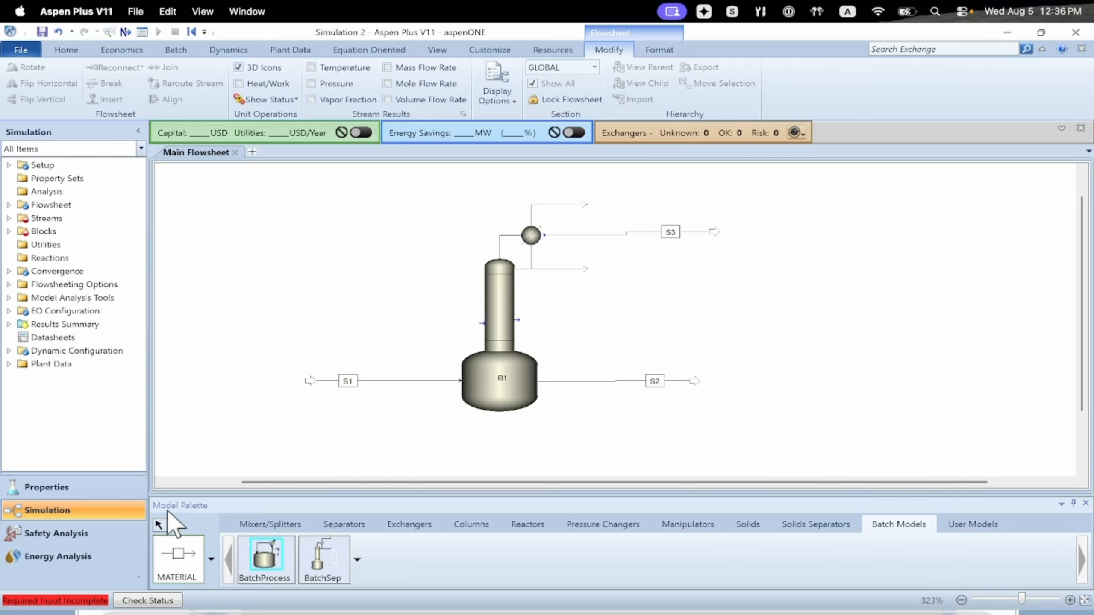
left_click(159, 523)
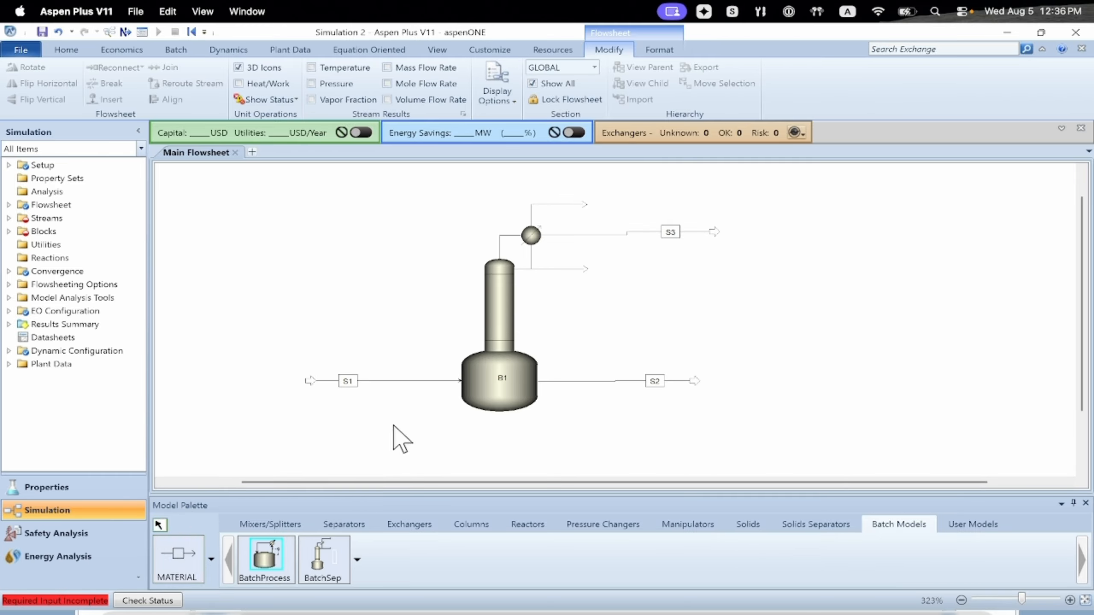
- Rename the pot feed stream CHARGE, the pot product stream BOT and the condenser distillate stream RECV1
left_click(351, 380)
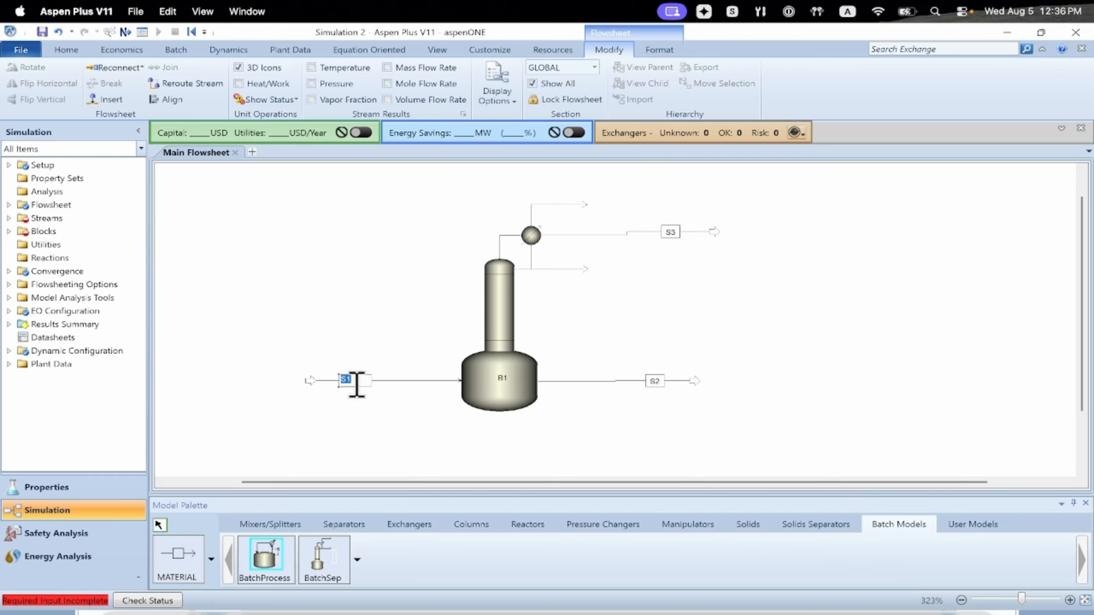
type("CHARGE")
key("Return")
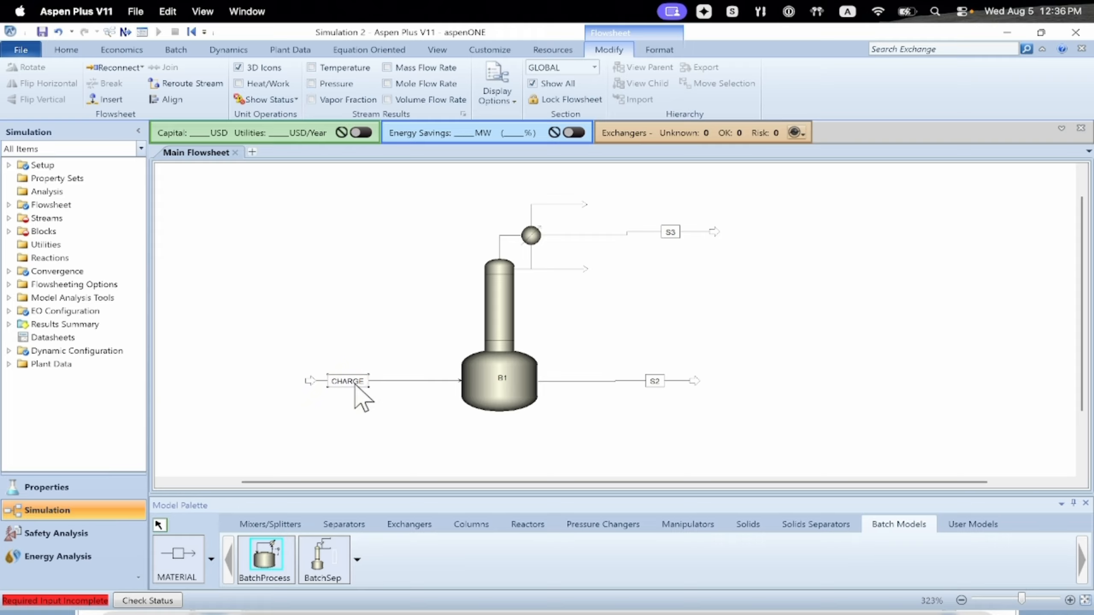
left_click(653, 381)
type("B")
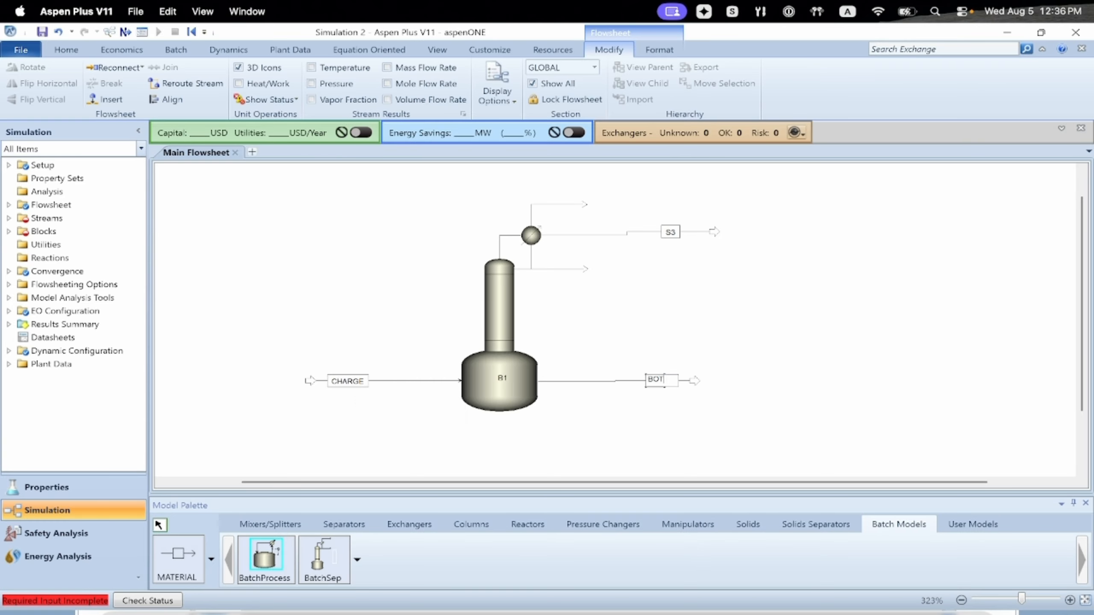
type("OT")
key("Return")
left_click(671, 231)
type("RECV1")
key("Return")
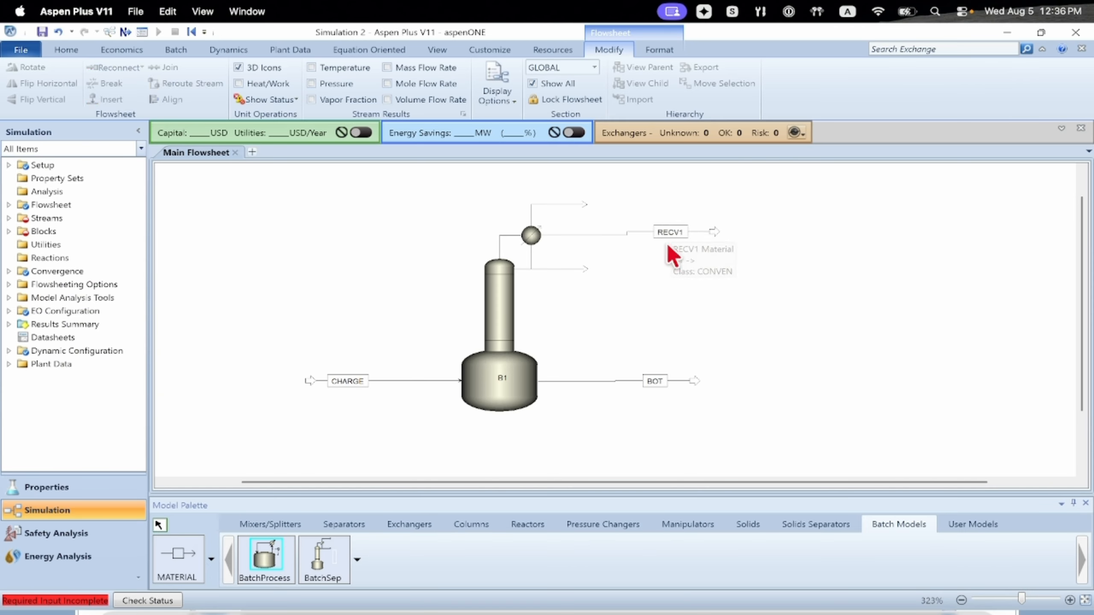
- Align the block and all its streams on the main flowsheet
key("ctrl+a")
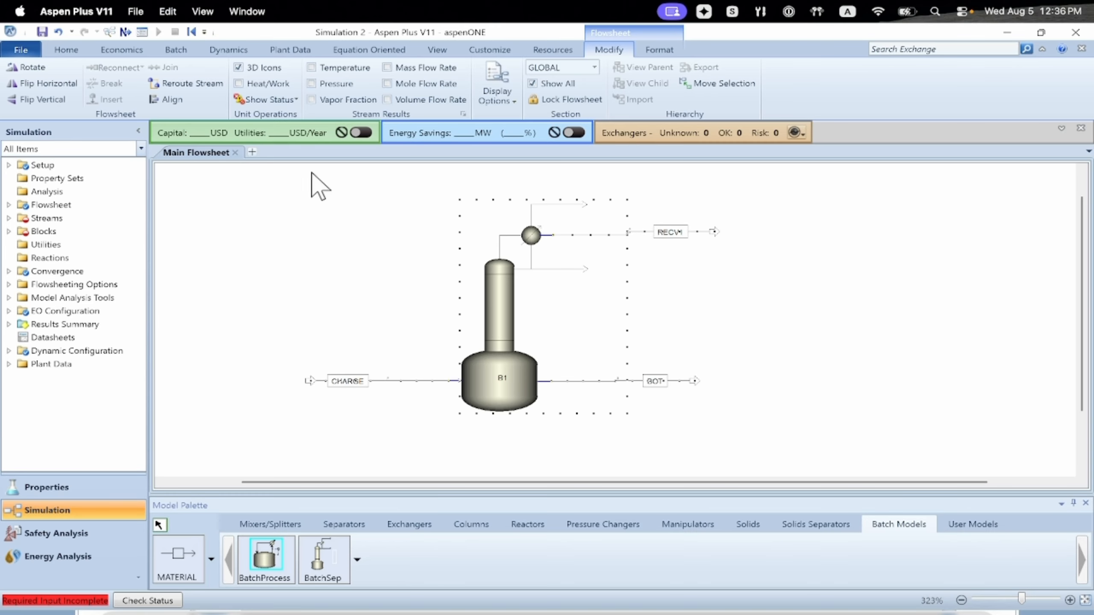
left_click(171, 99)
left_click(672, 258)
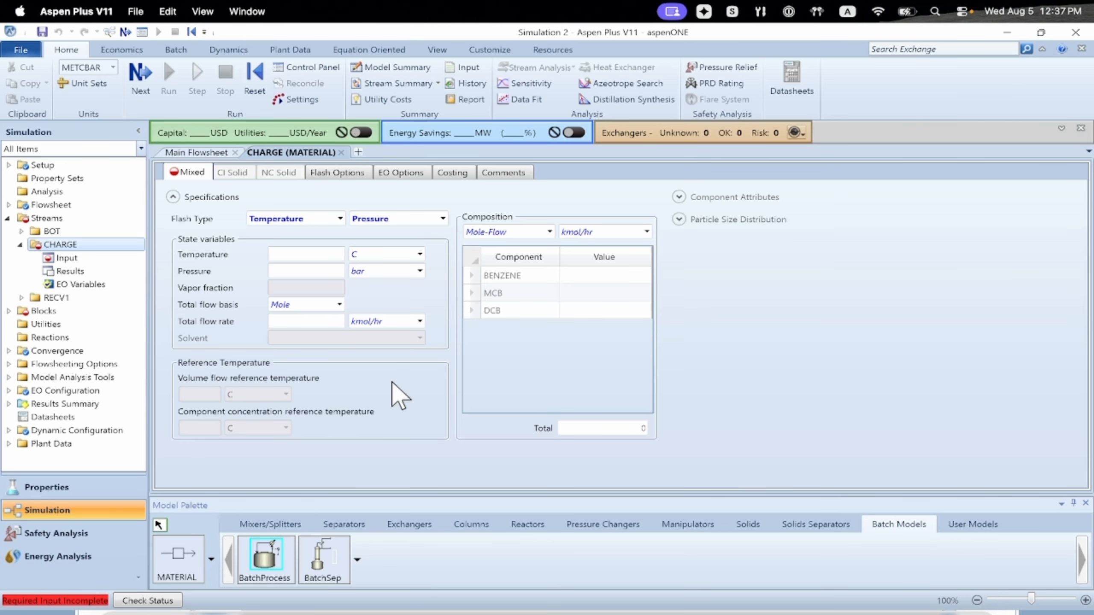
- Specify the CHARGE stream at 20 C and 1 bar with a total flow rate of 1 kmol/hr
left_click(308, 253)
type("20")
left_click(290, 271)
type("1")
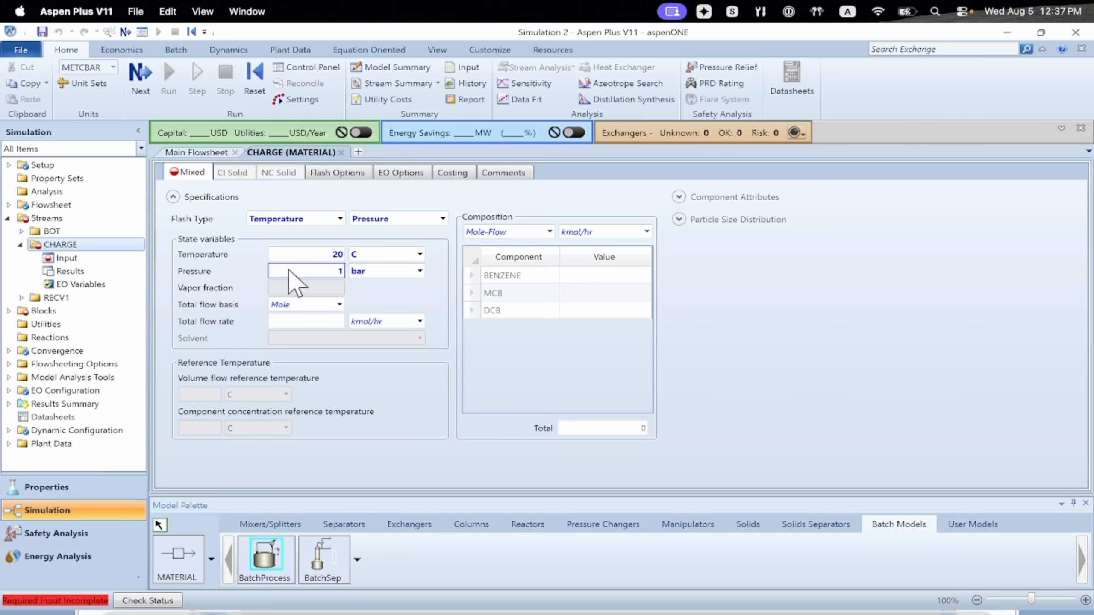
left_click(330, 323)
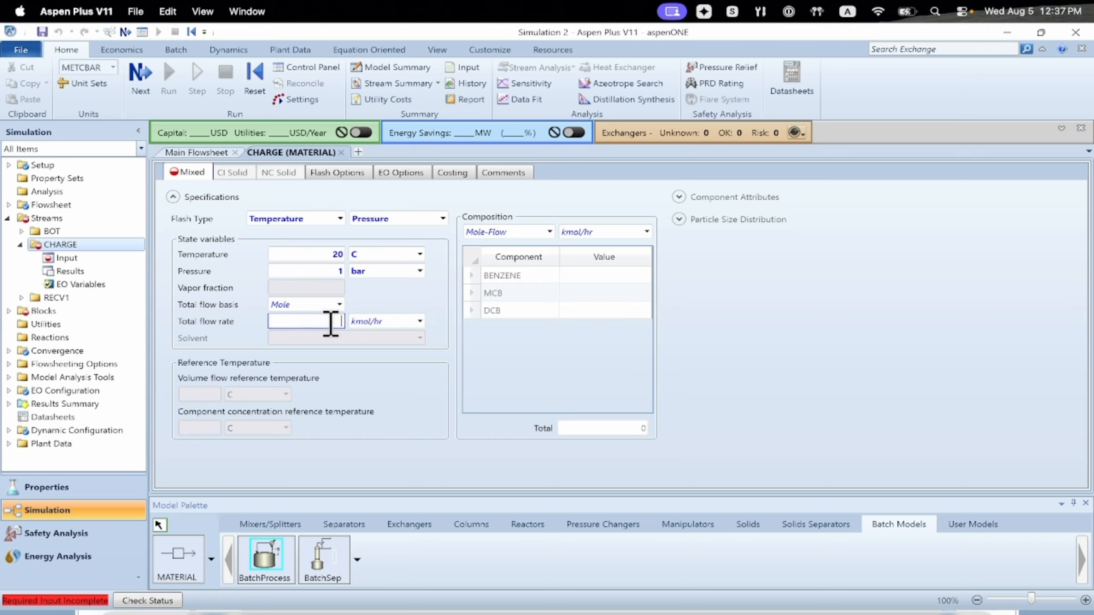
type("1")
- Enter the CHARGE composition as mole fractions of 0.25 BENZENE, 0.5 MCB and 0.25 DCB, and close the stream's input form
left_click(550, 233)
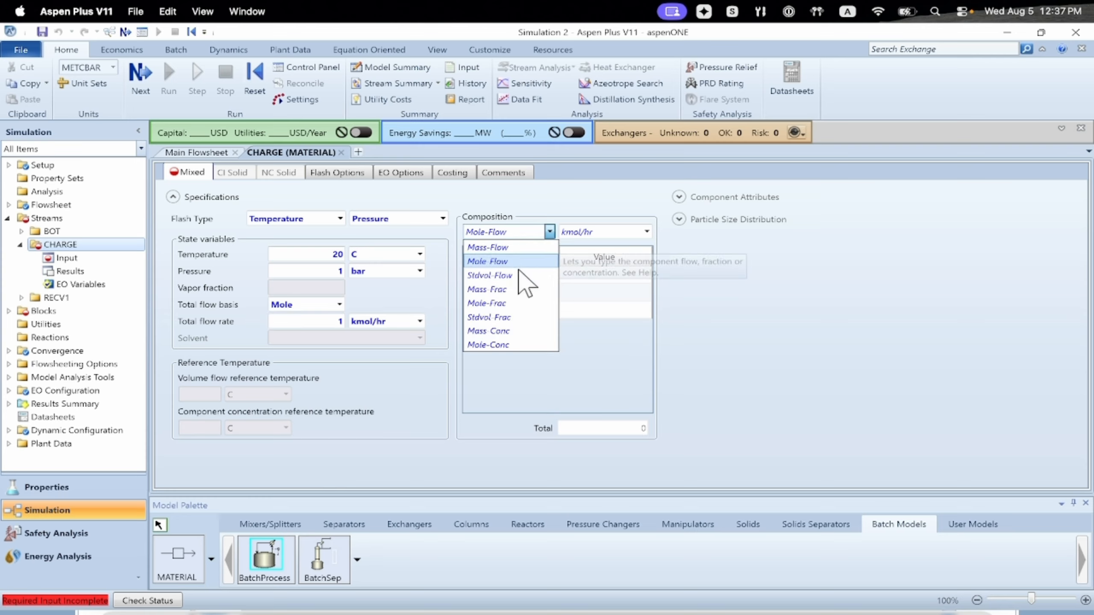
left_click(512, 303)
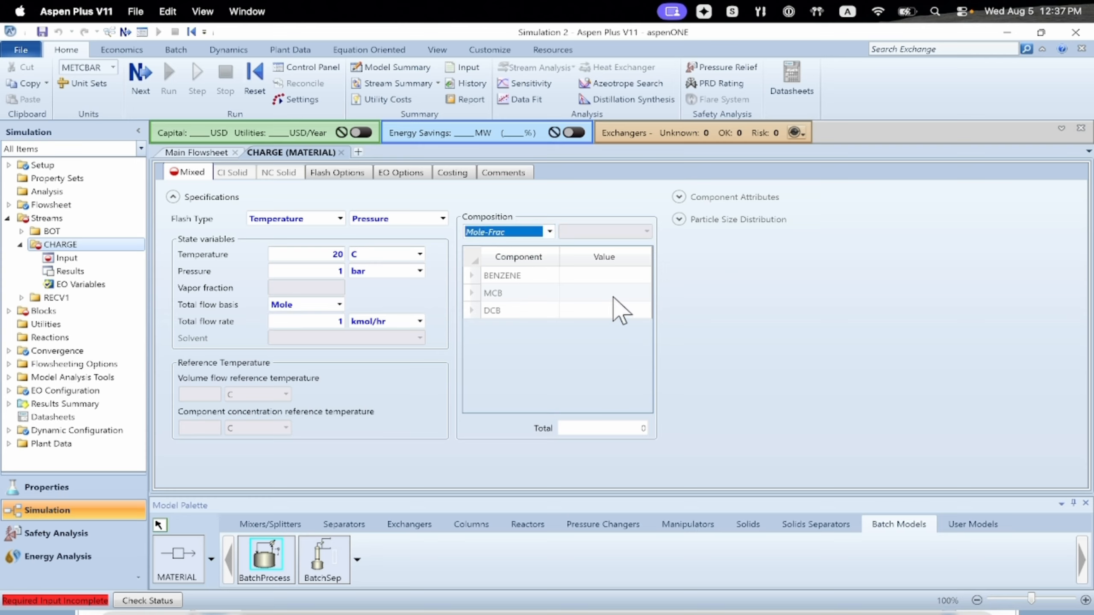
left_click(610, 281)
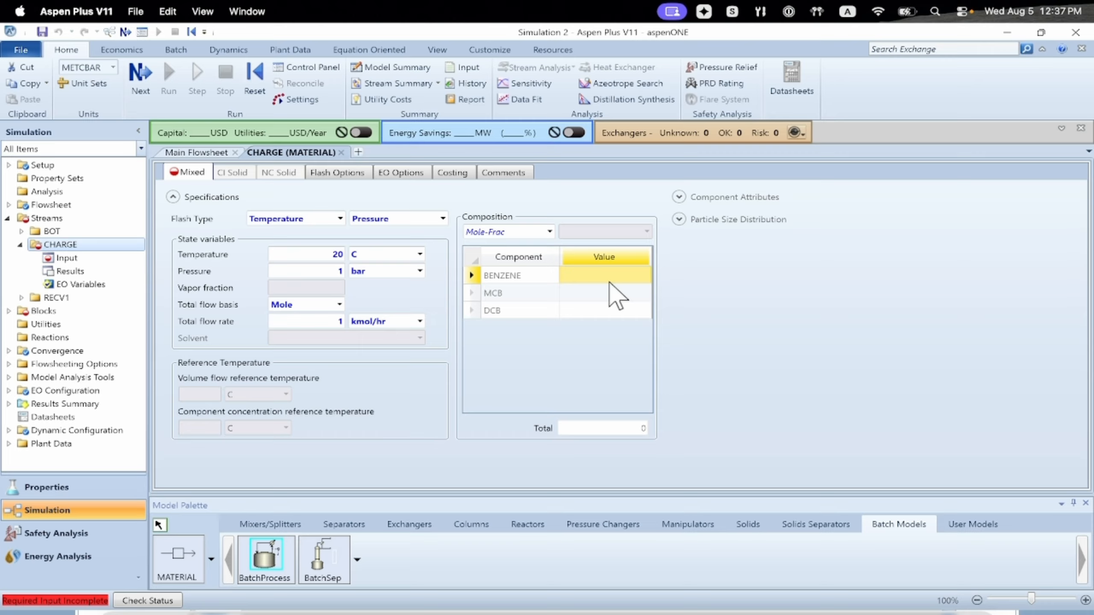
type(".25")
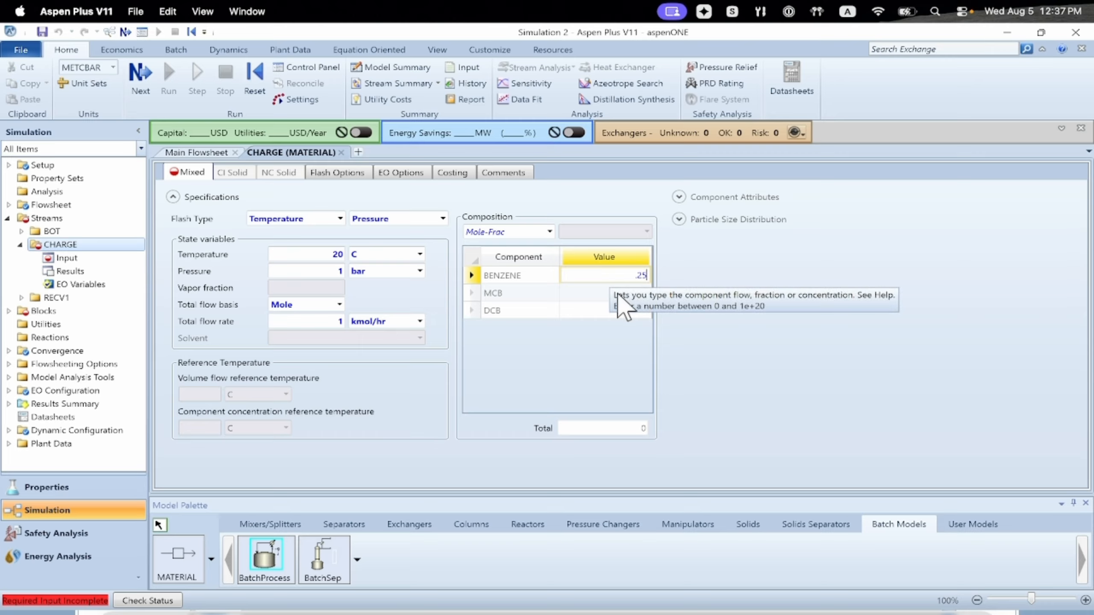
left_click(617, 302)
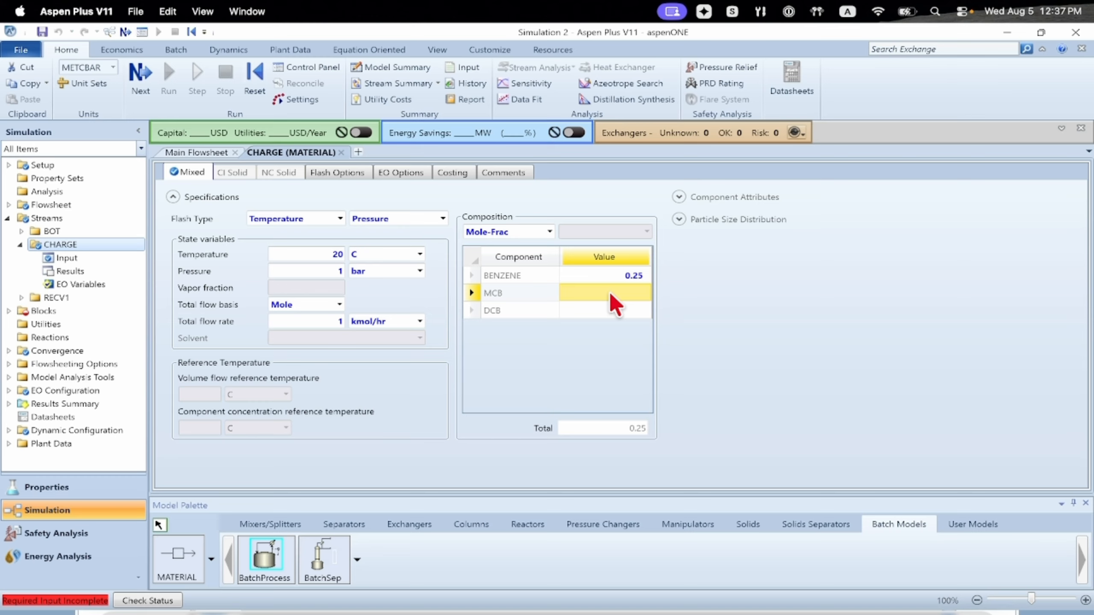
type(".5")
left_click(595, 309)
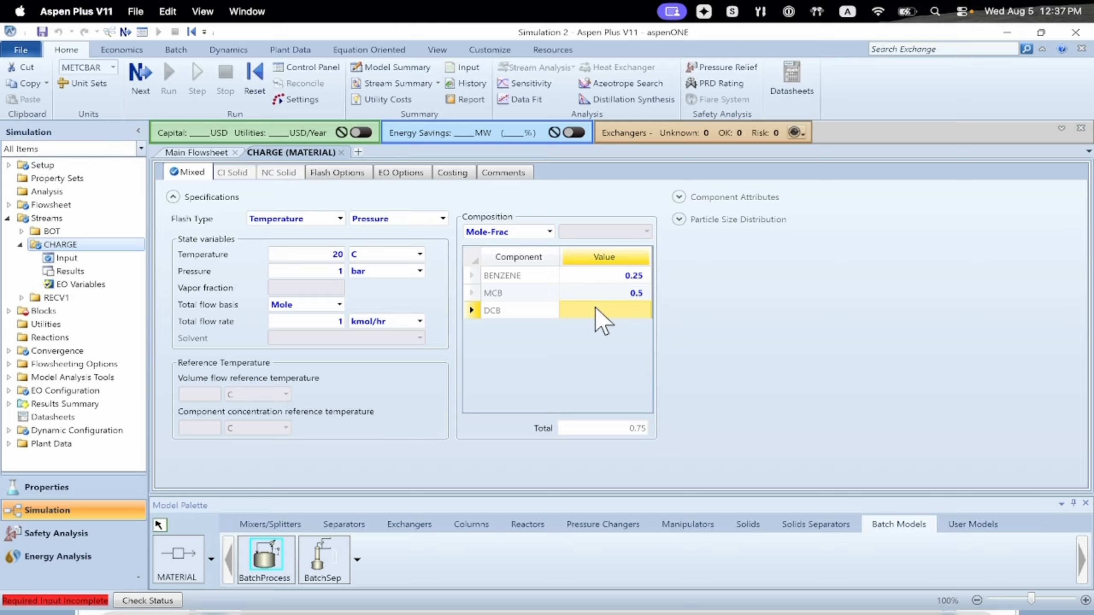
type(".2")
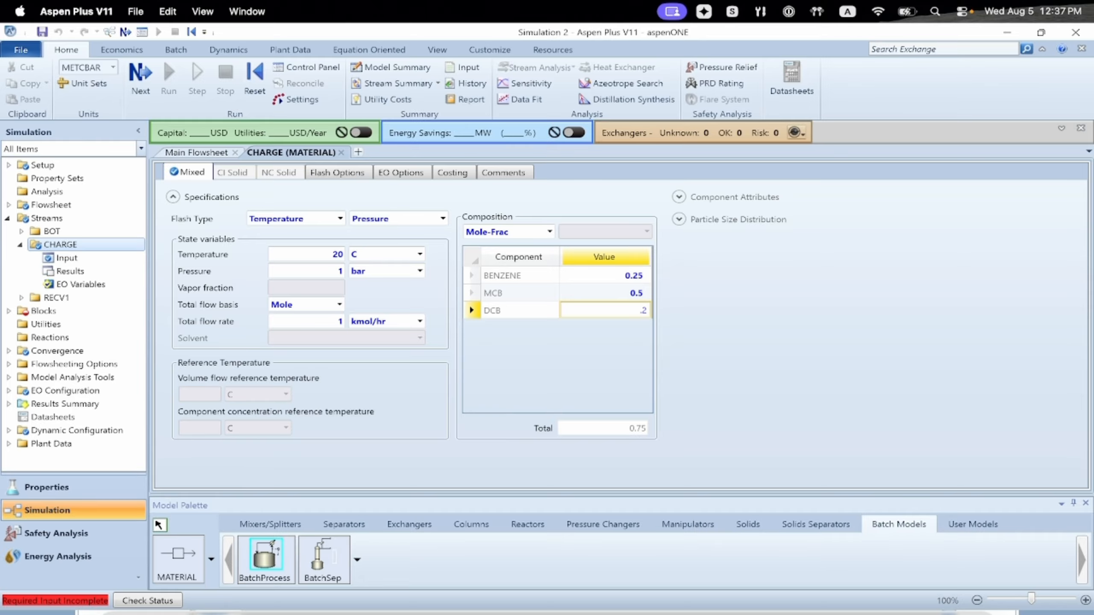
type("5")
key("Return")
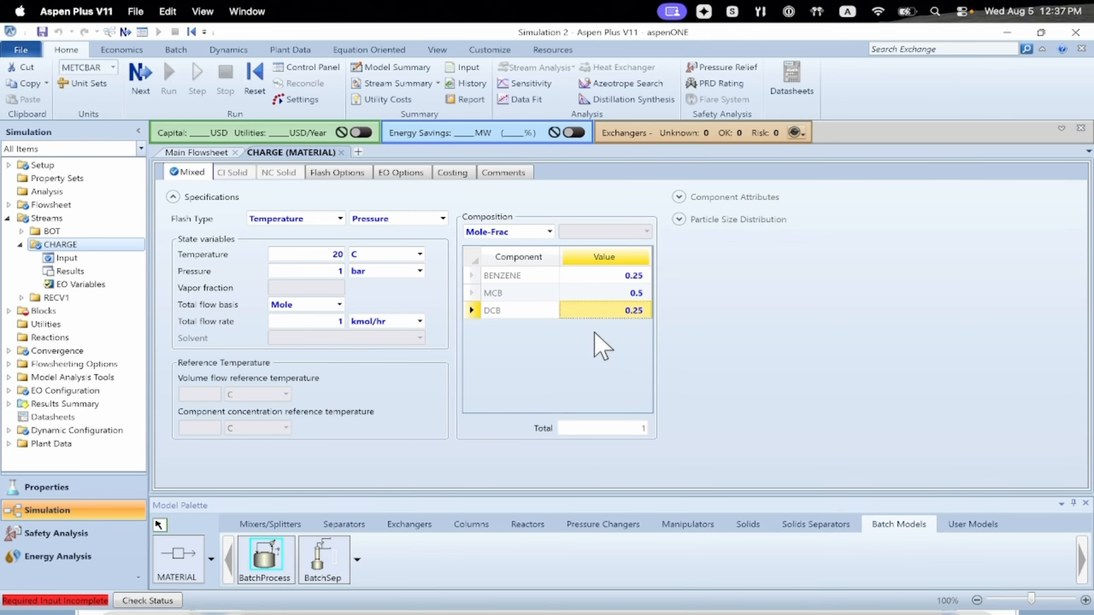
left_click(741, 376)
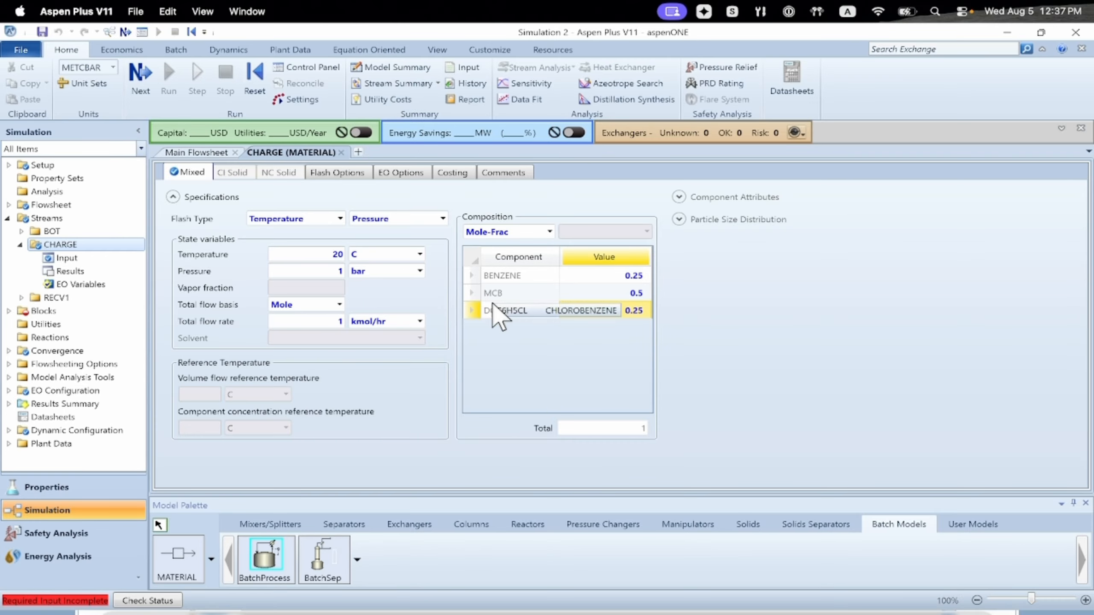
left_click(341, 152)
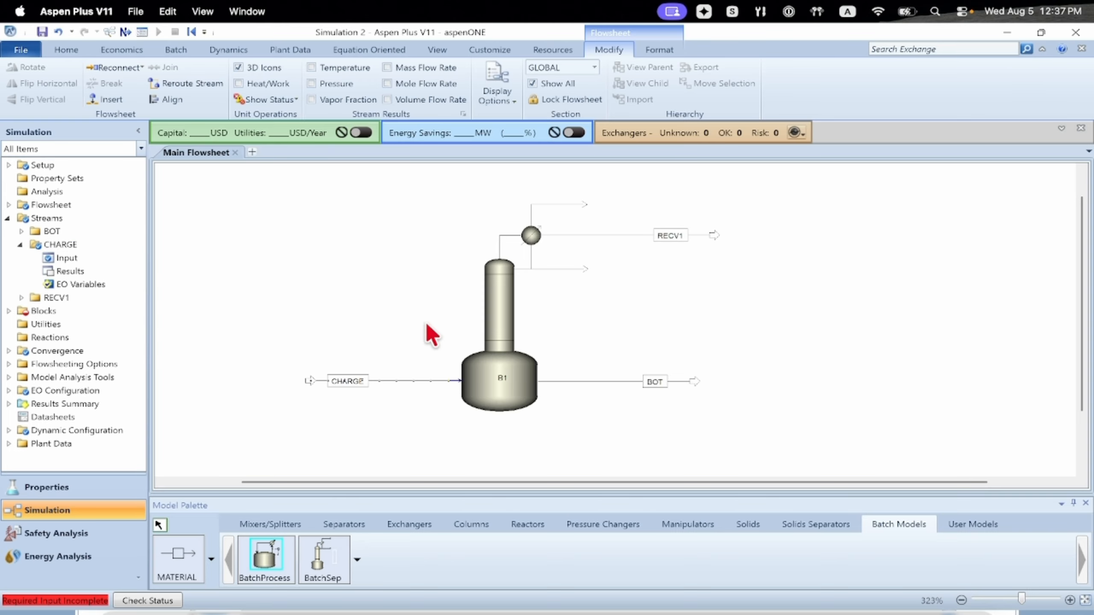
- Configure block B1 as a batch distillation column with 12 stages and a reflux drum present
double_click(492, 325)
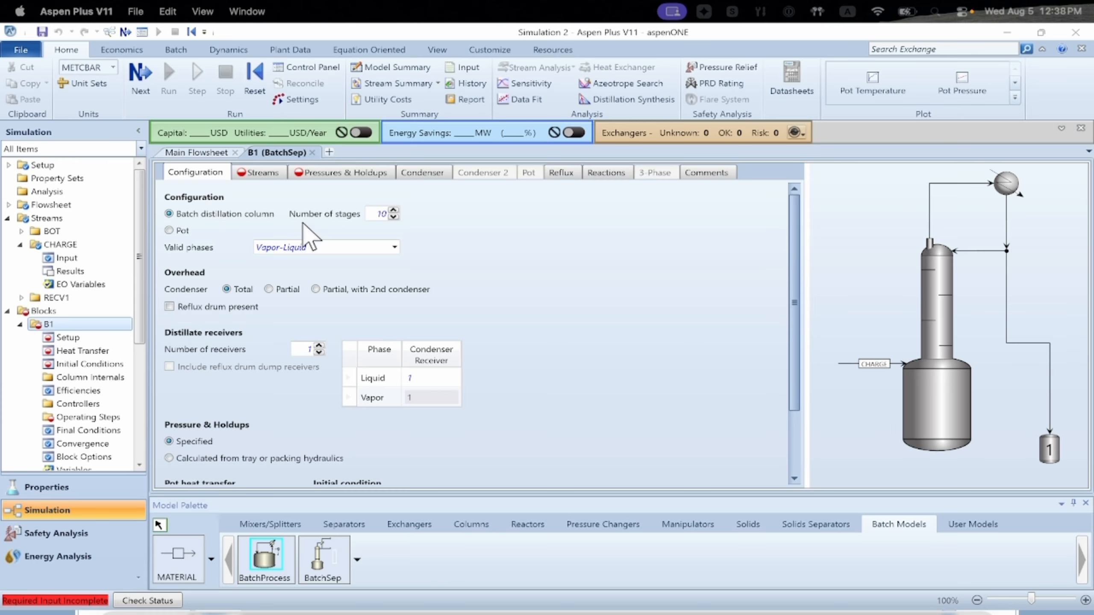
left_click(373, 214)
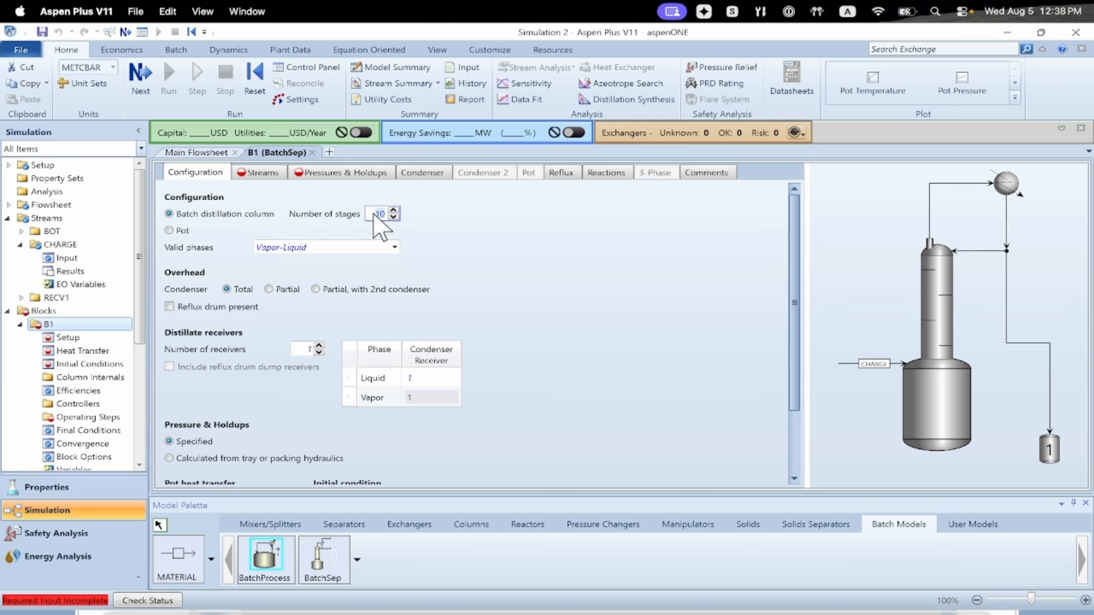
type("12")
left_click(245, 285)
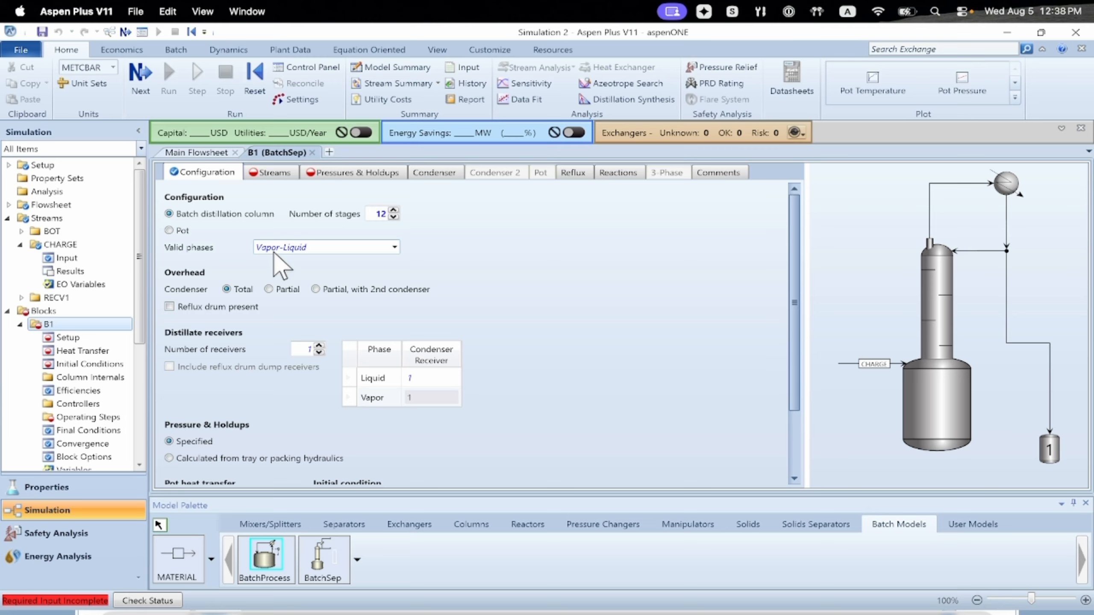
left_click(169, 306)
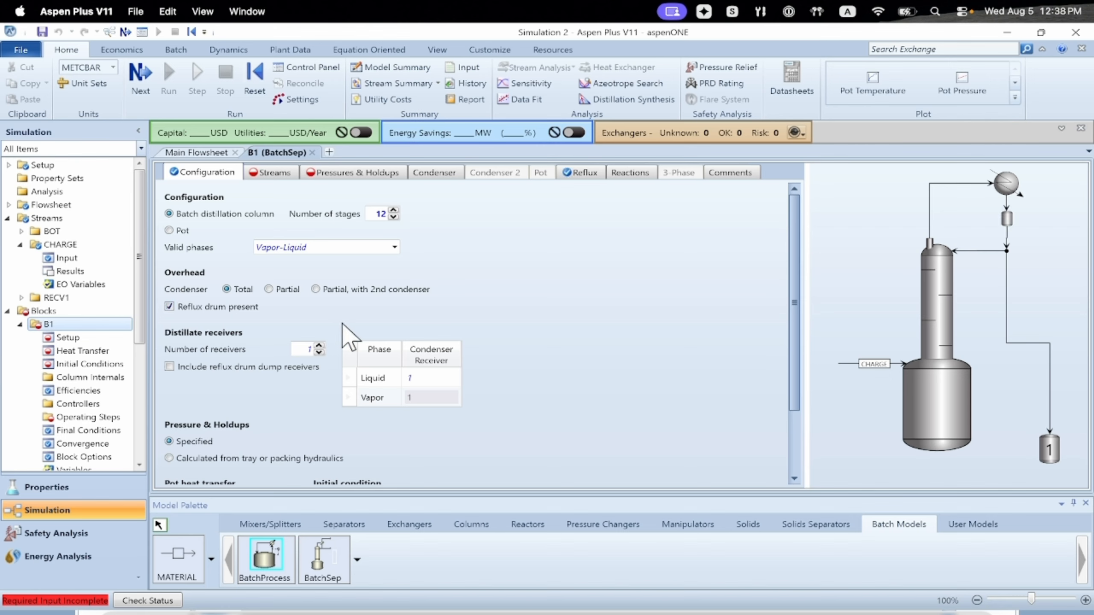
- Set the number of distillate receivers in B1 to 3 and the pot heat transfer to Rigorous
left_click_drag(794, 280, 795, 324)
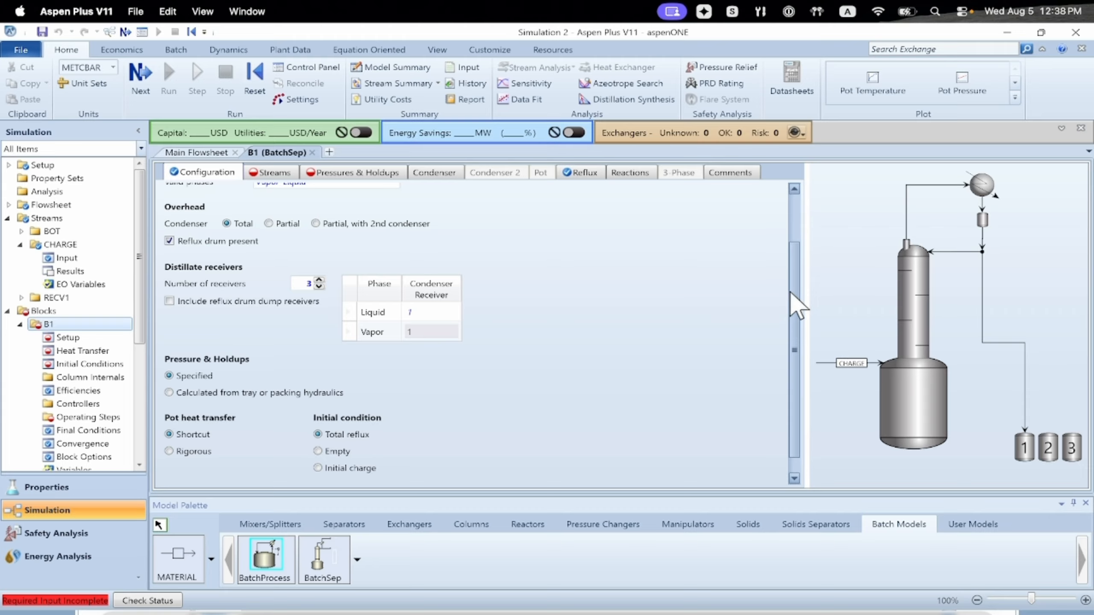
left_click_drag(791, 297, 791, 316)
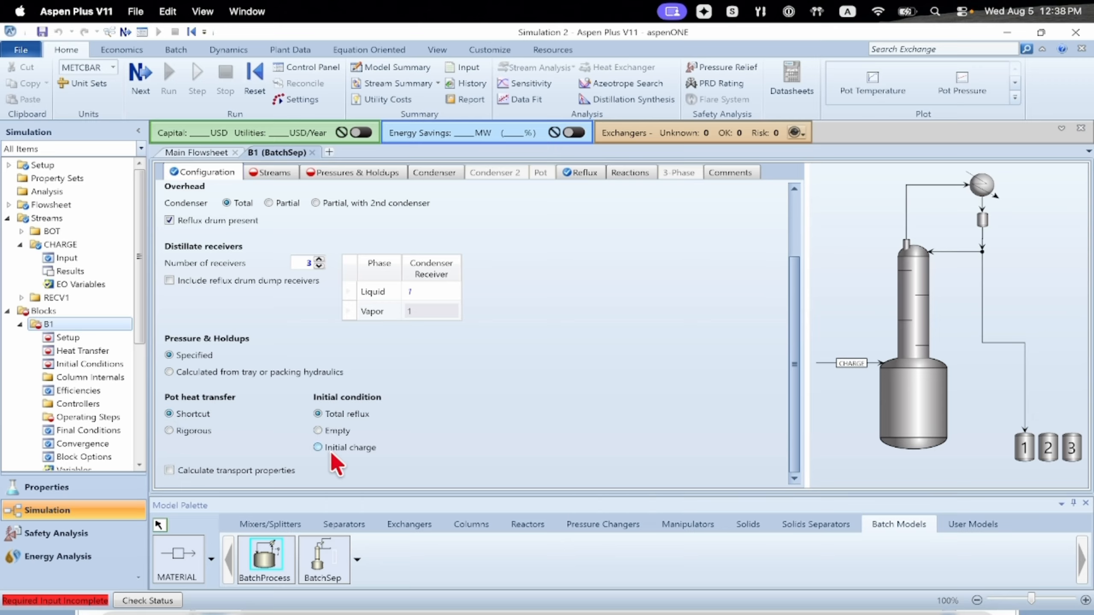
left_click(169, 430)
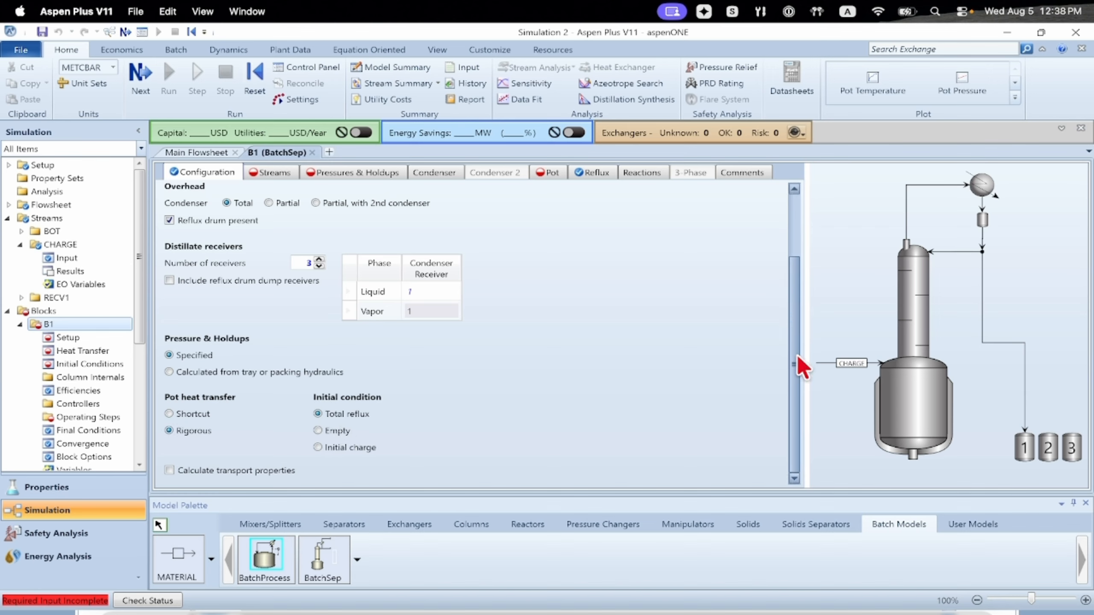
left_click_drag(797, 354, 799, 246)
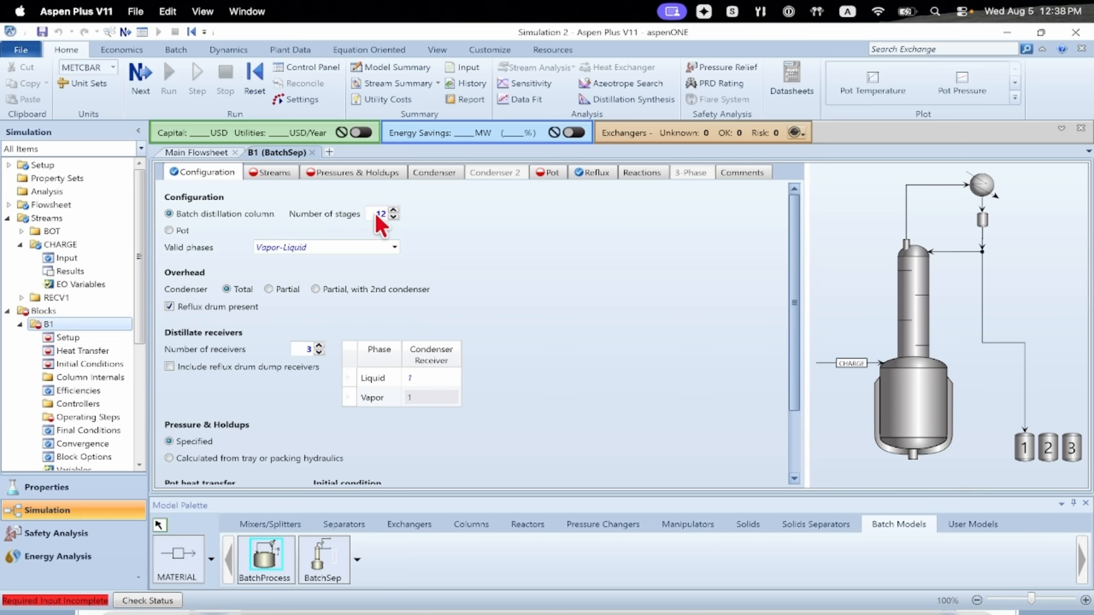
- Assign RECV1 as the product stream of distillate receiver 1 in block B1
left_click(275, 178)
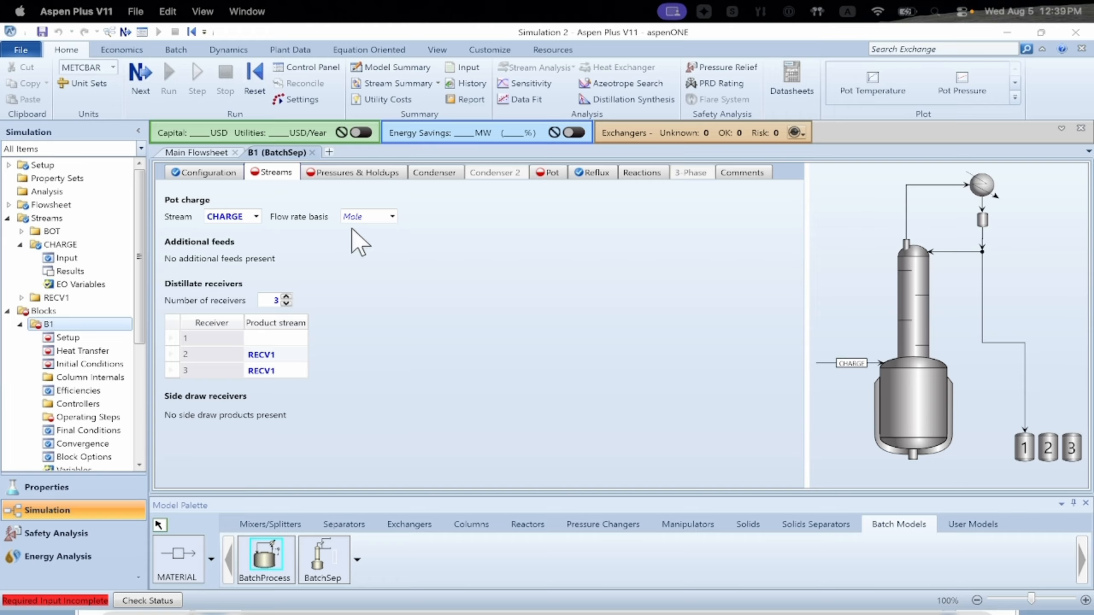
left_click(297, 339)
left_click(298, 340)
left_click(301, 339)
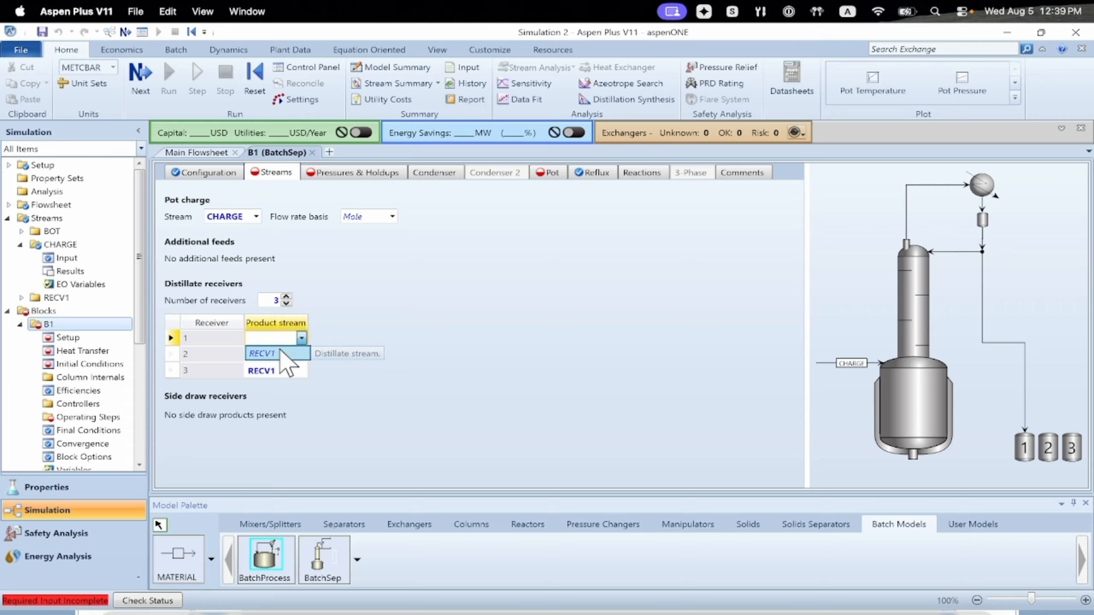
left_click(281, 352)
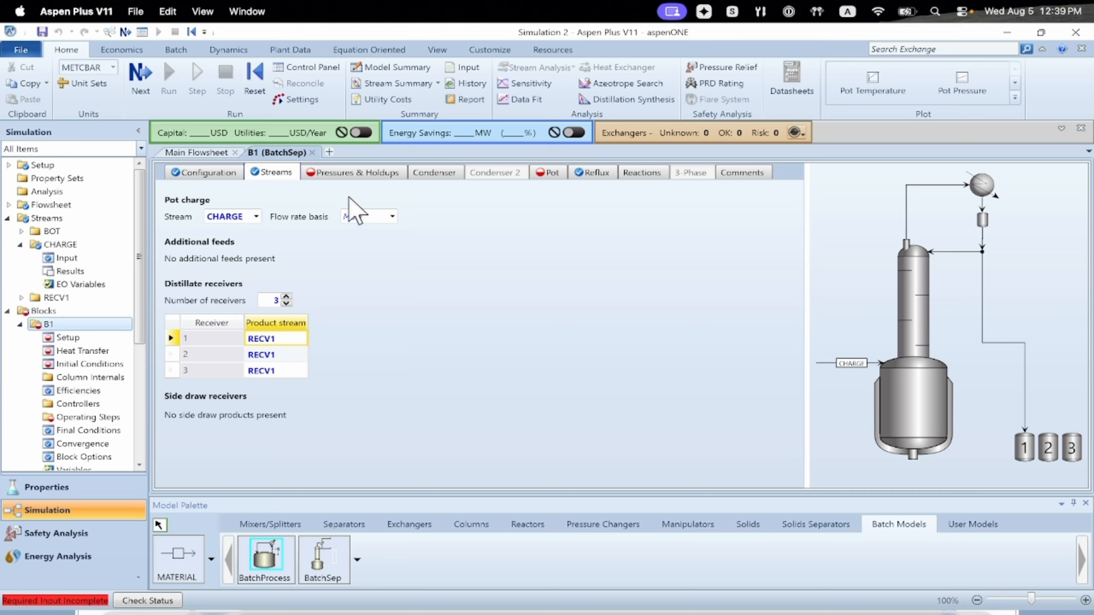
- Enable the stage 2 pressure specification at 1.076 bar and set B1's condenser pressure to 1.013 bar
left_click(324, 171)
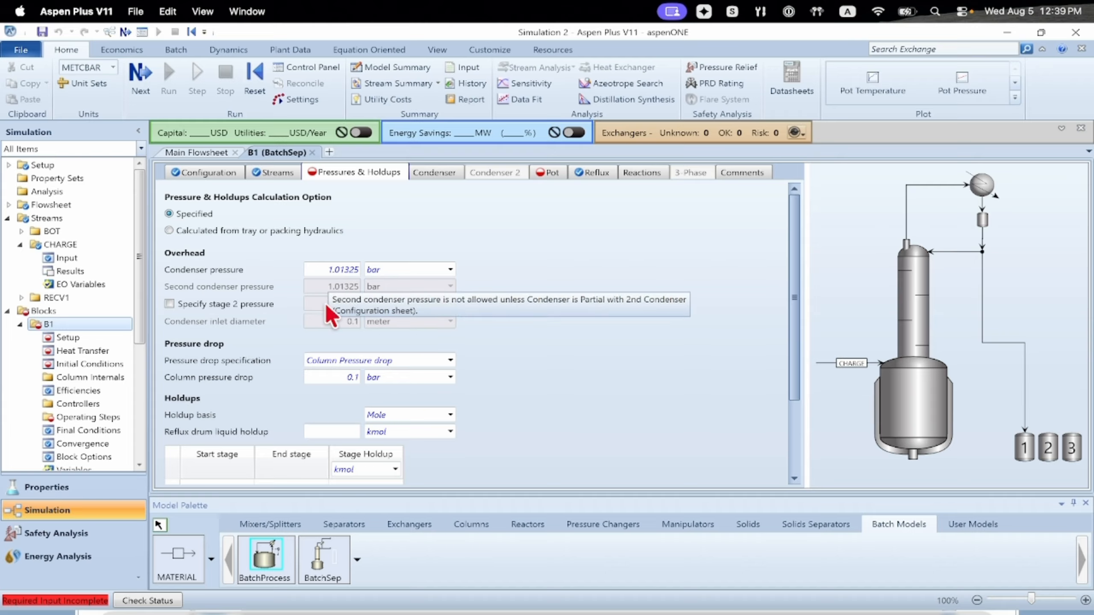
left_click(169, 304)
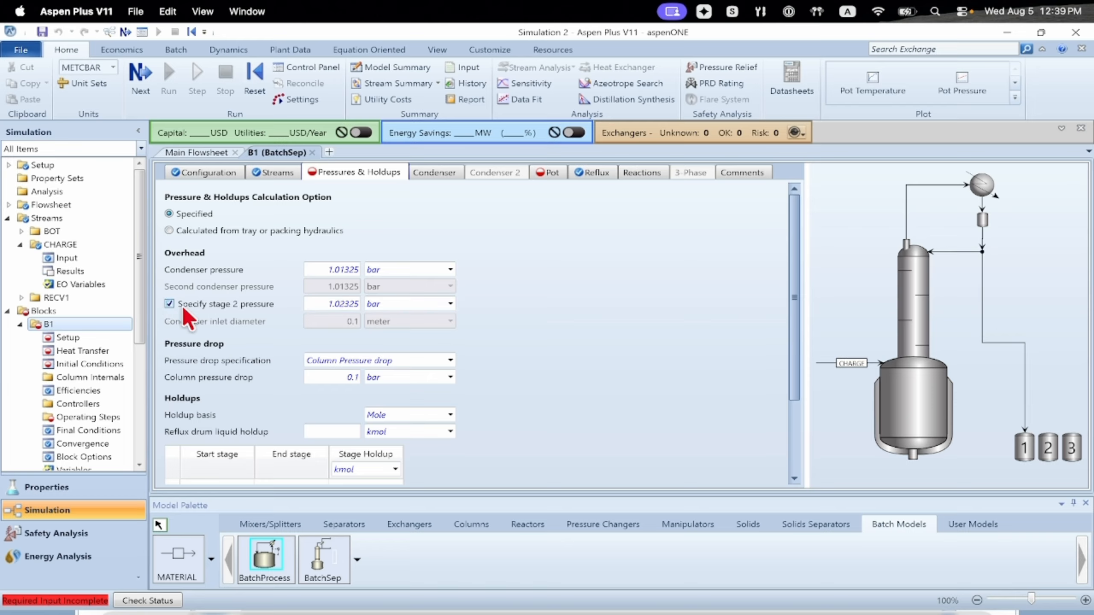
left_click(328, 303)
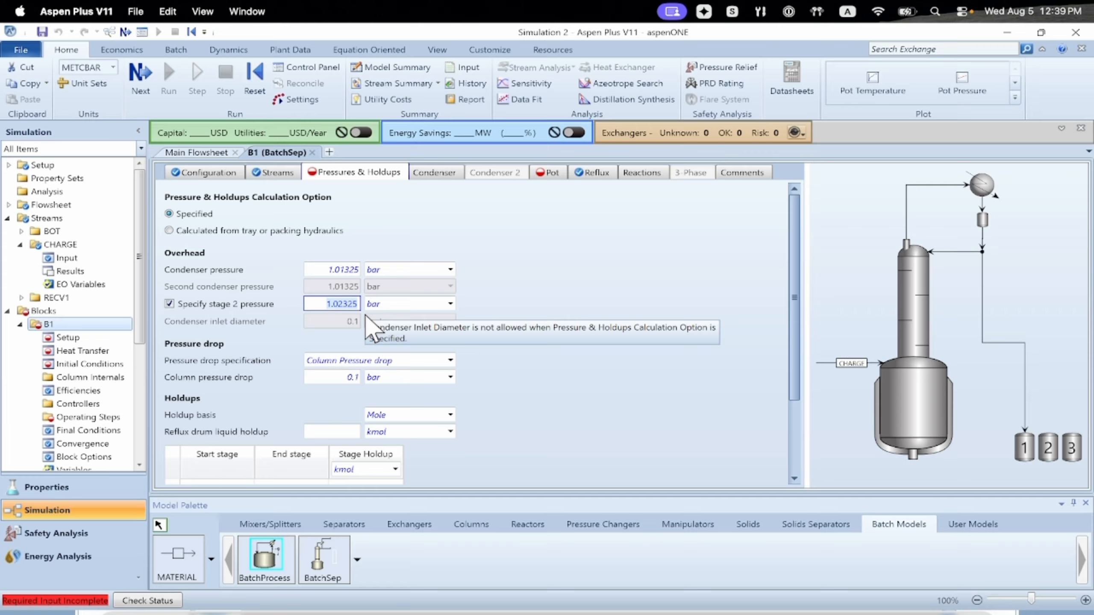
type("1.076")
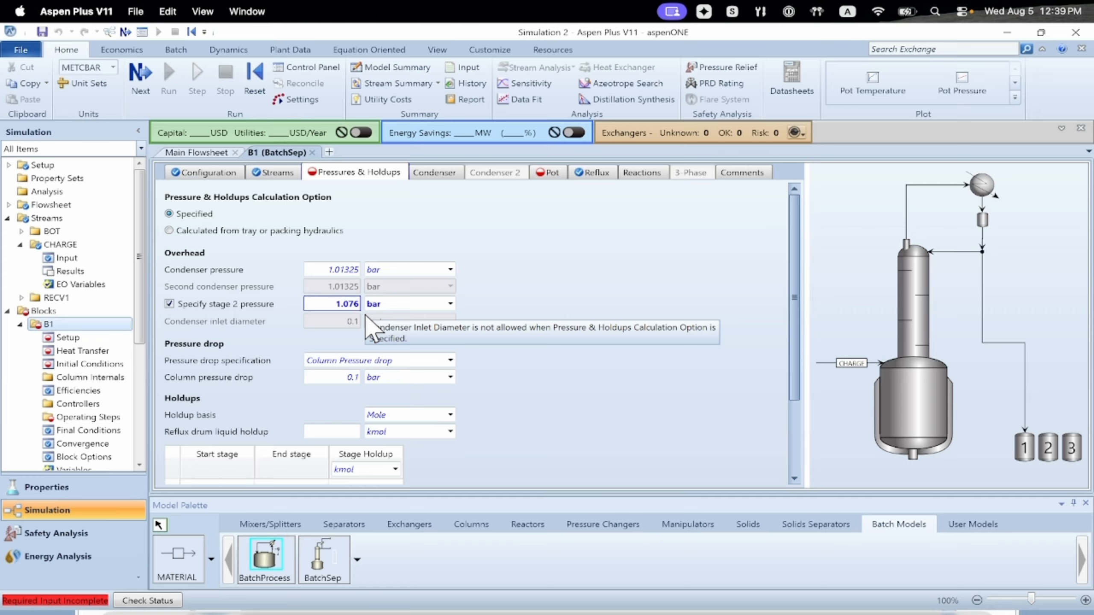
left_click(334, 270)
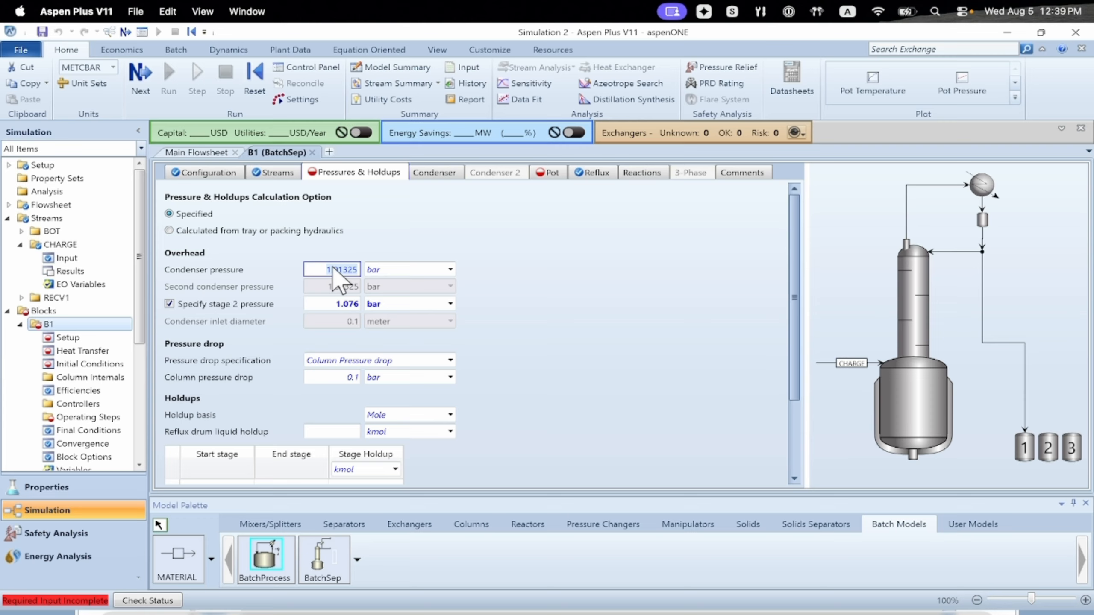
type("1.013")
key("Return")
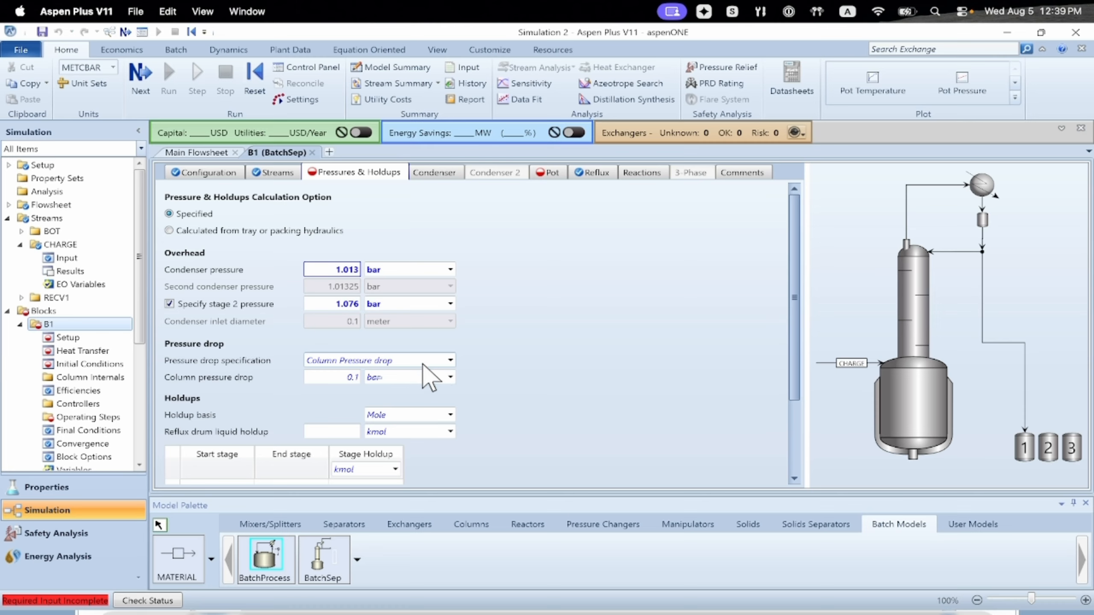
- Specify the column pressure drop by pot pressure and set the pot pressure to 1.207 bar
left_click(450, 360)
left_click(352, 389)
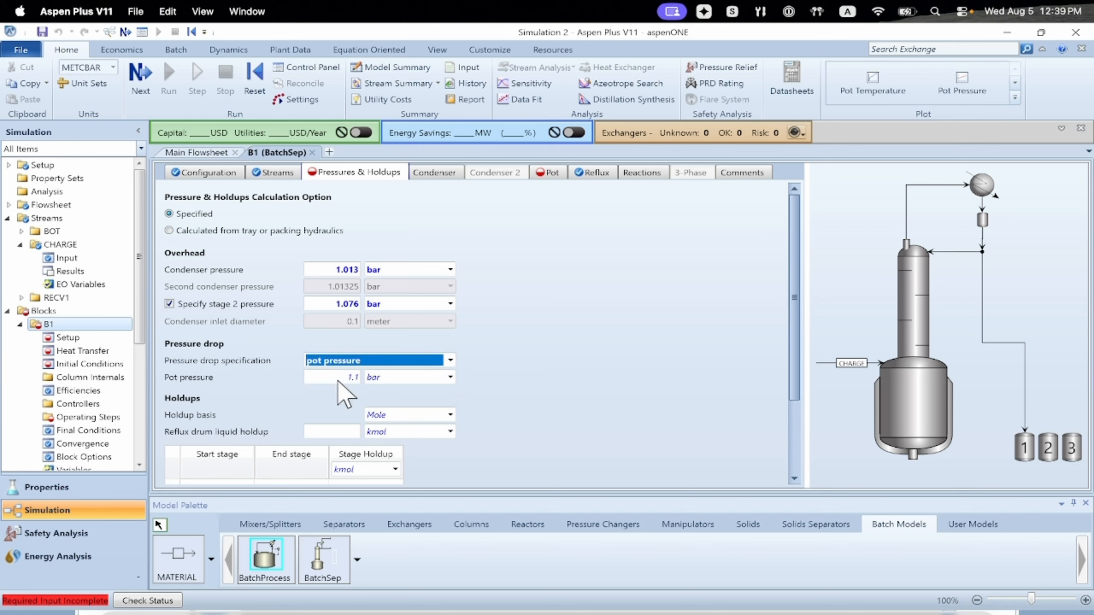
left_click(339, 381)
type("1.207")
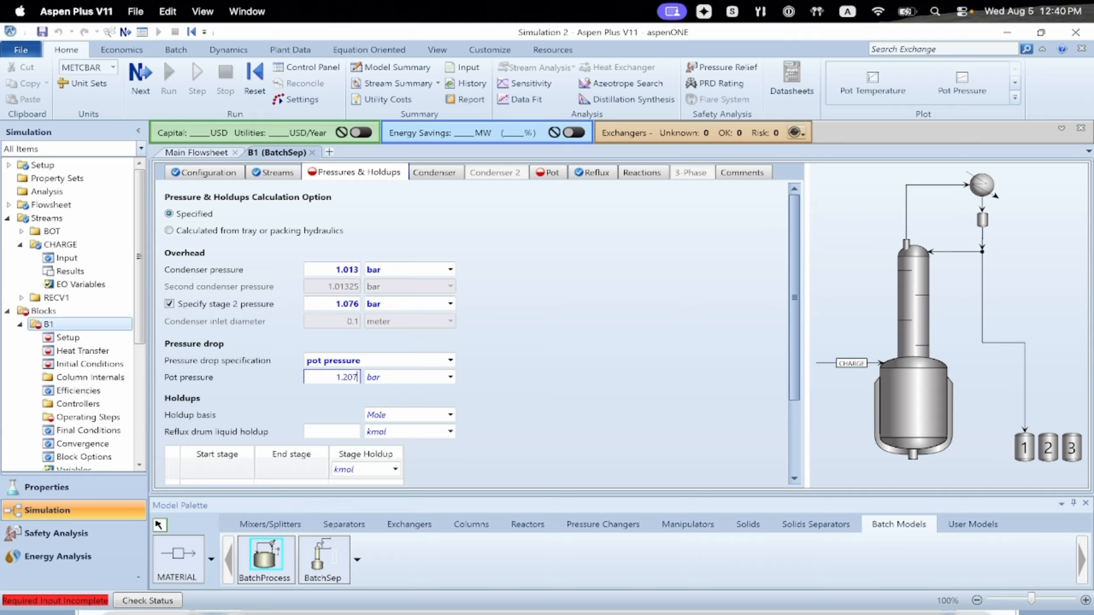
key("Return")
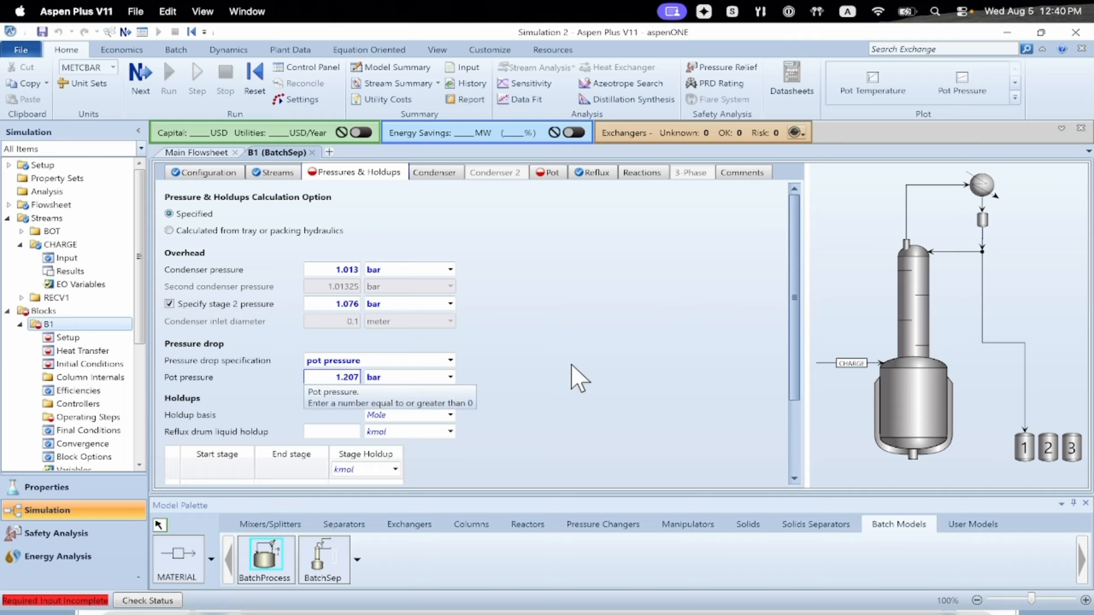
- Switch the holdup basis to Vol and set the reflux drum liquid holdup to 0.0056 cum
left_click_drag(794, 304, 794, 370)
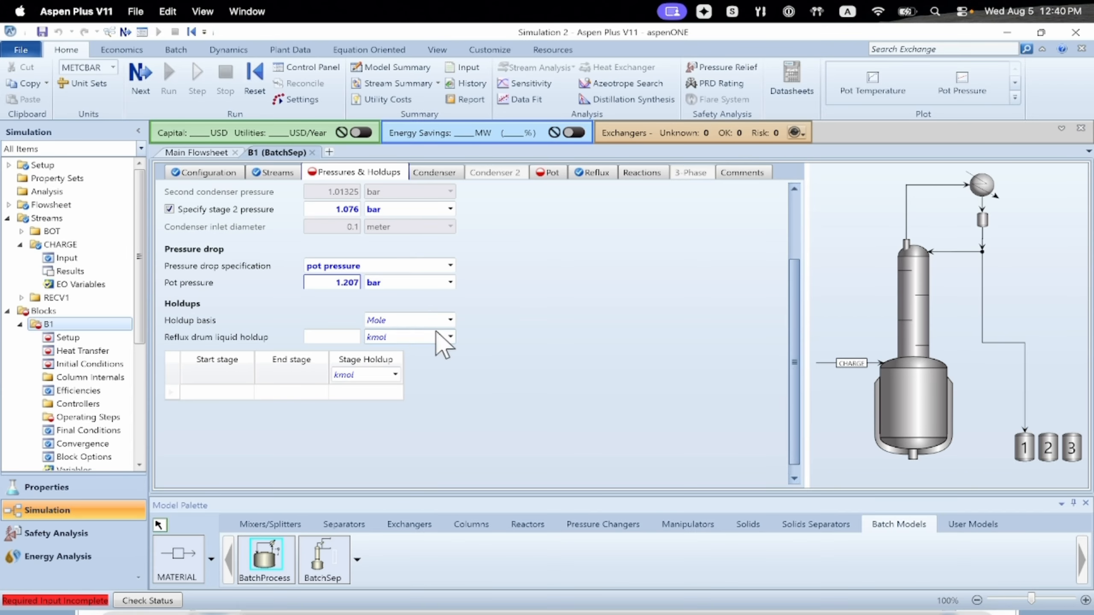
left_click(450, 319)
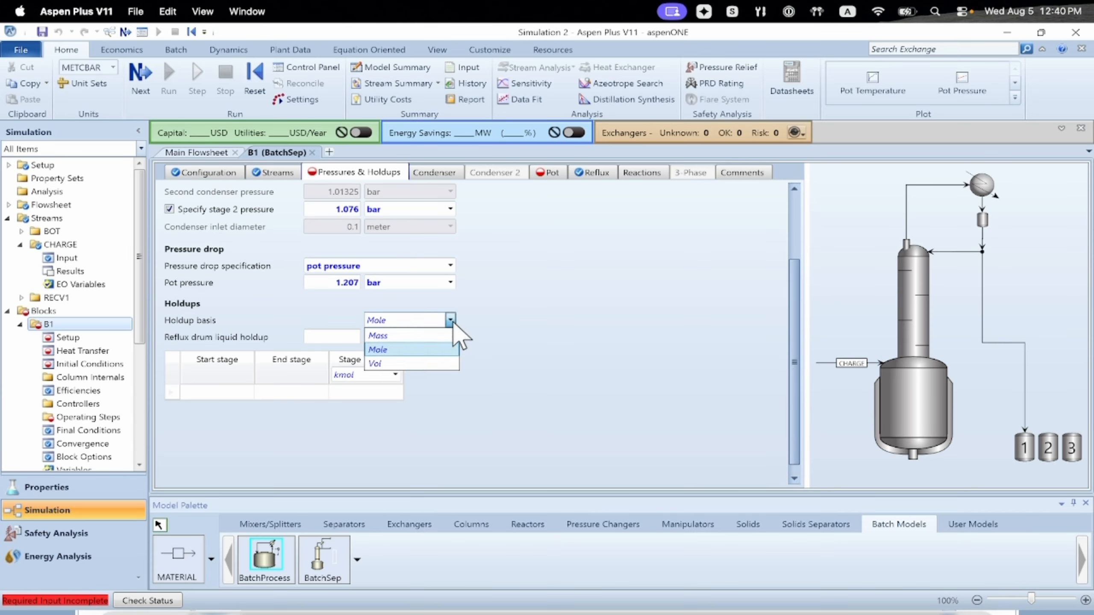
left_click(390, 359)
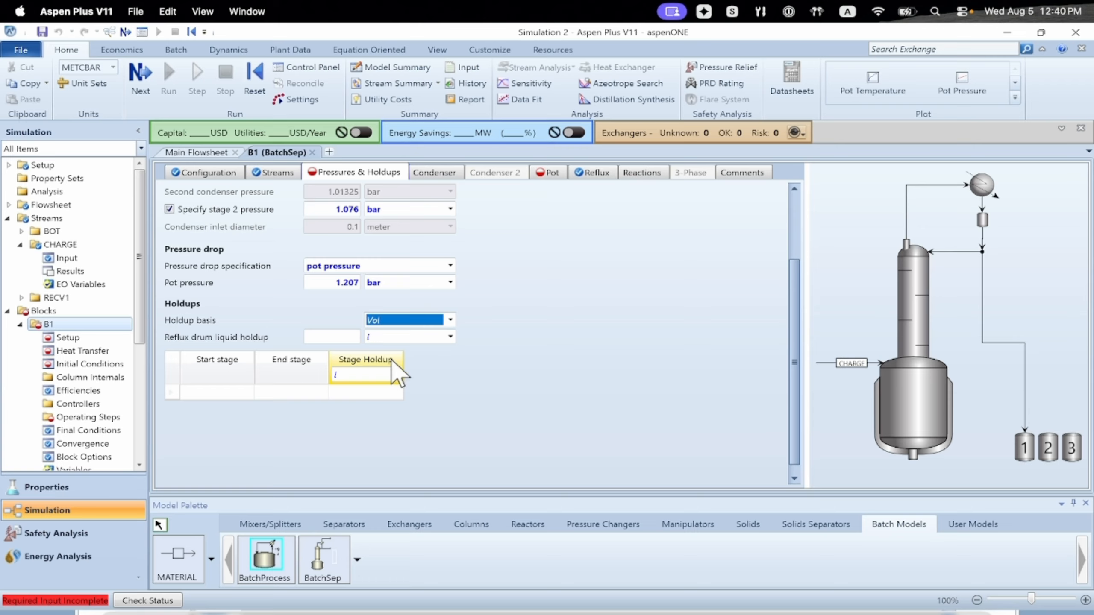
left_click(450, 337)
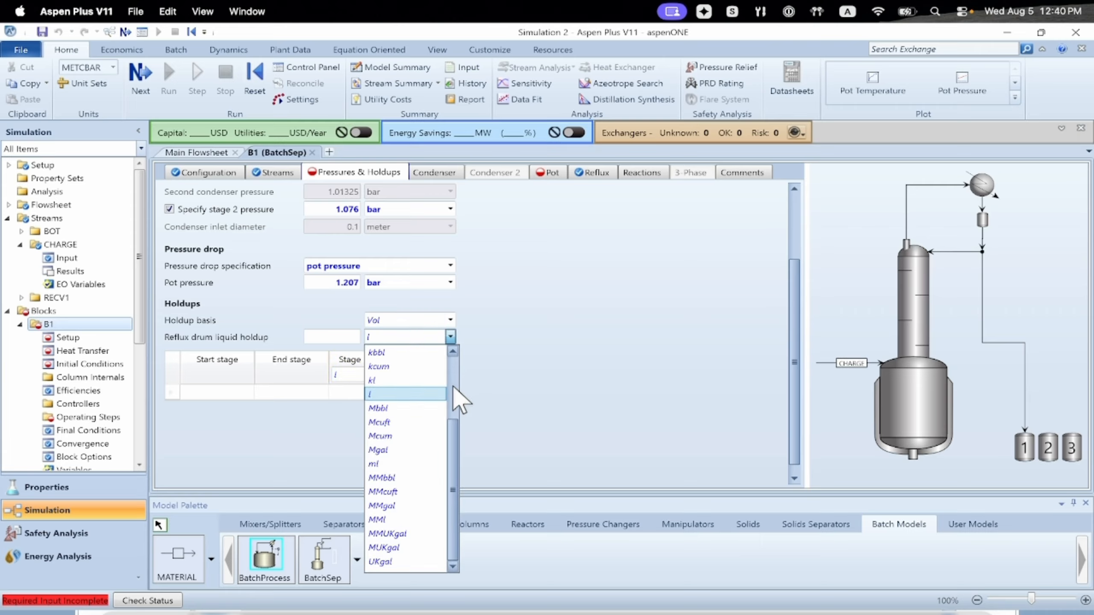
left_click_drag(454, 427, 454, 369)
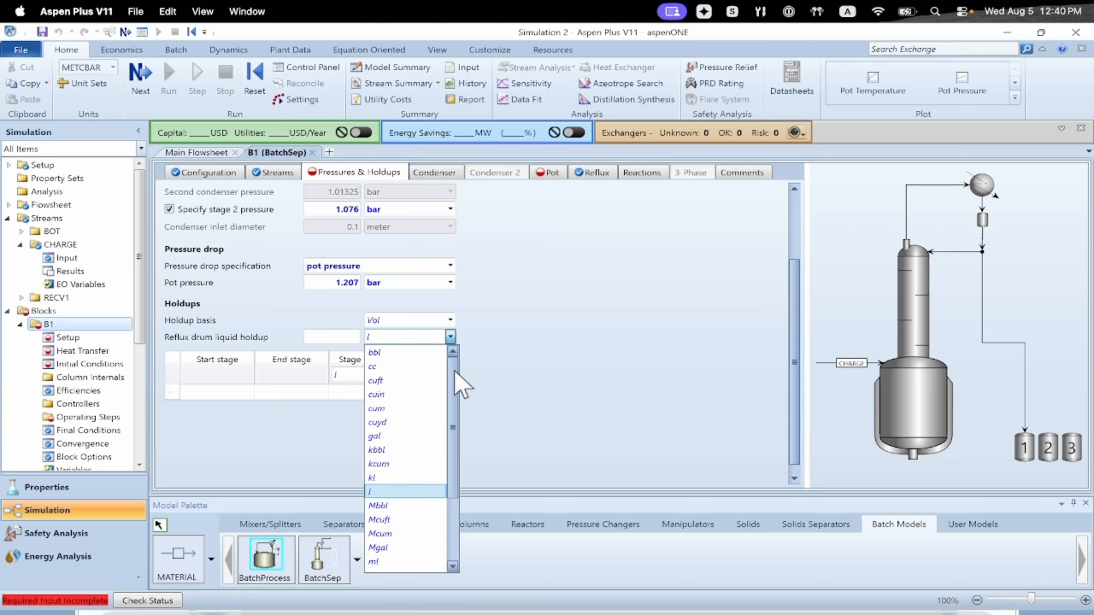
left_click(377, 408)
left_click(343, 338)
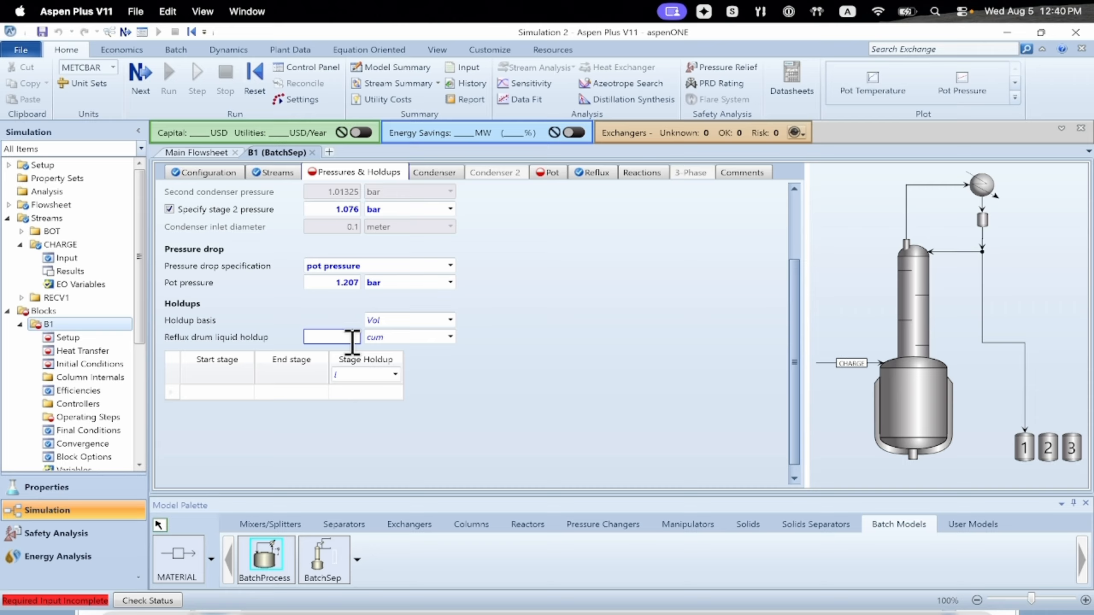
type("0.0056")
key("Return")
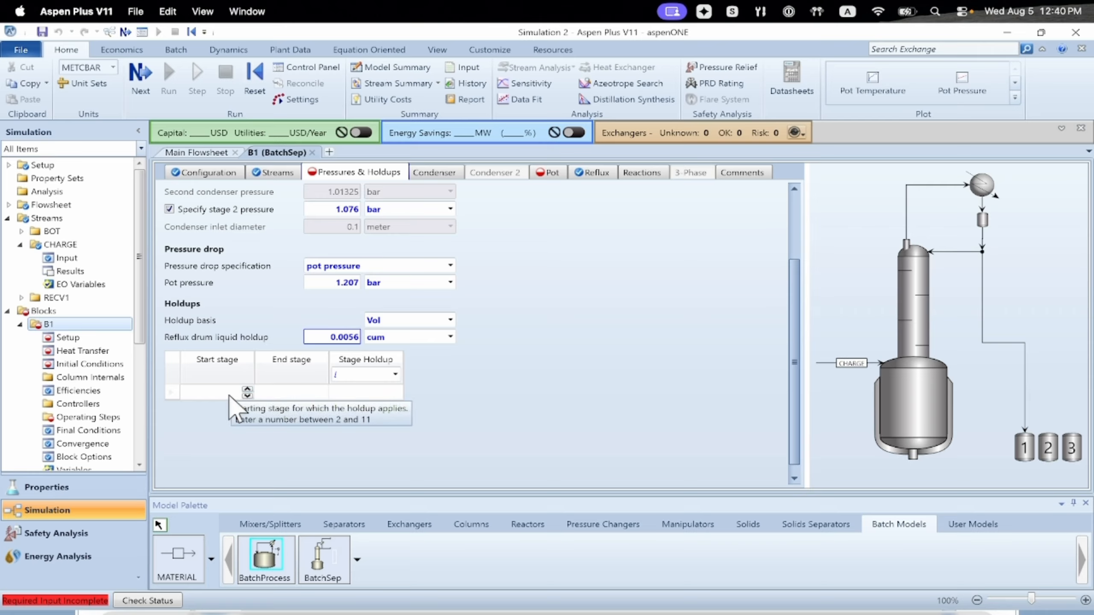
- Define a stage holdup entry with start stage 2 and end stage 11
left_click(214, 393)
type("2")
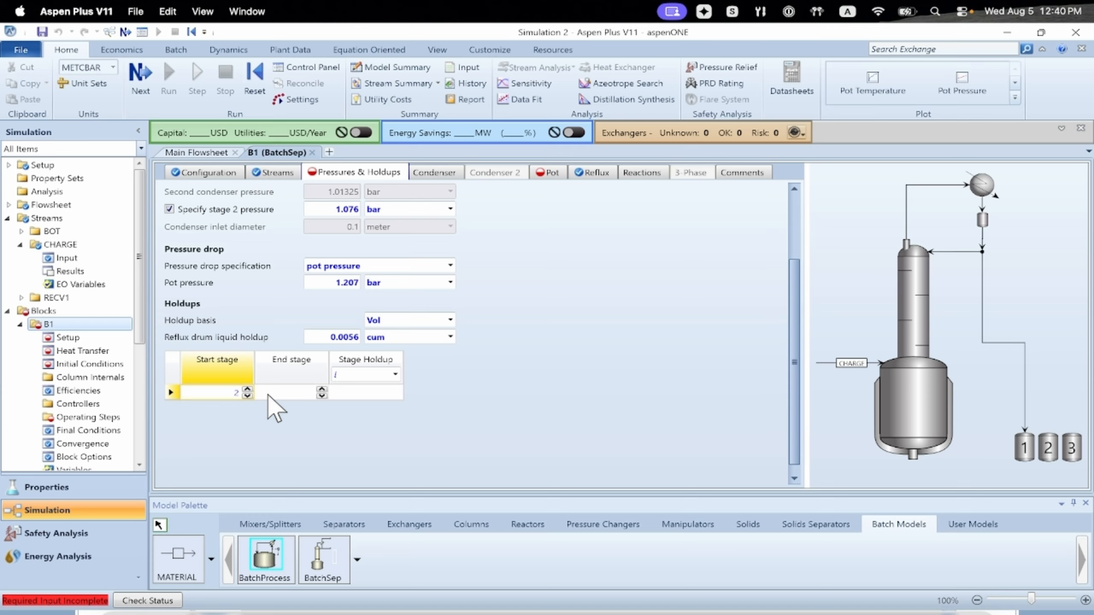
left_click(267, 394)
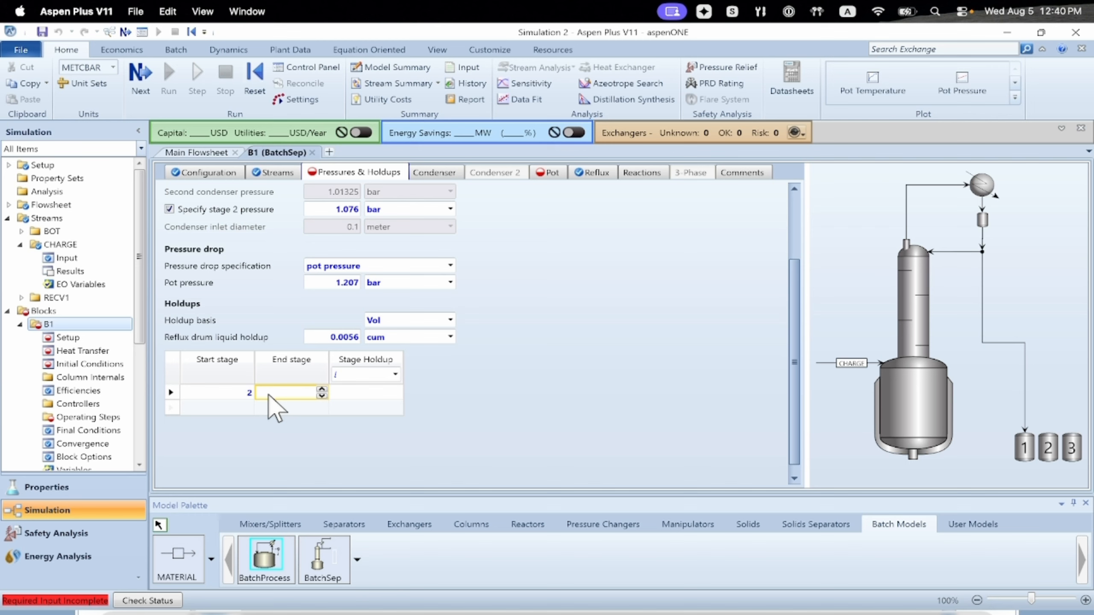
left_click(267, 394)
type("11")
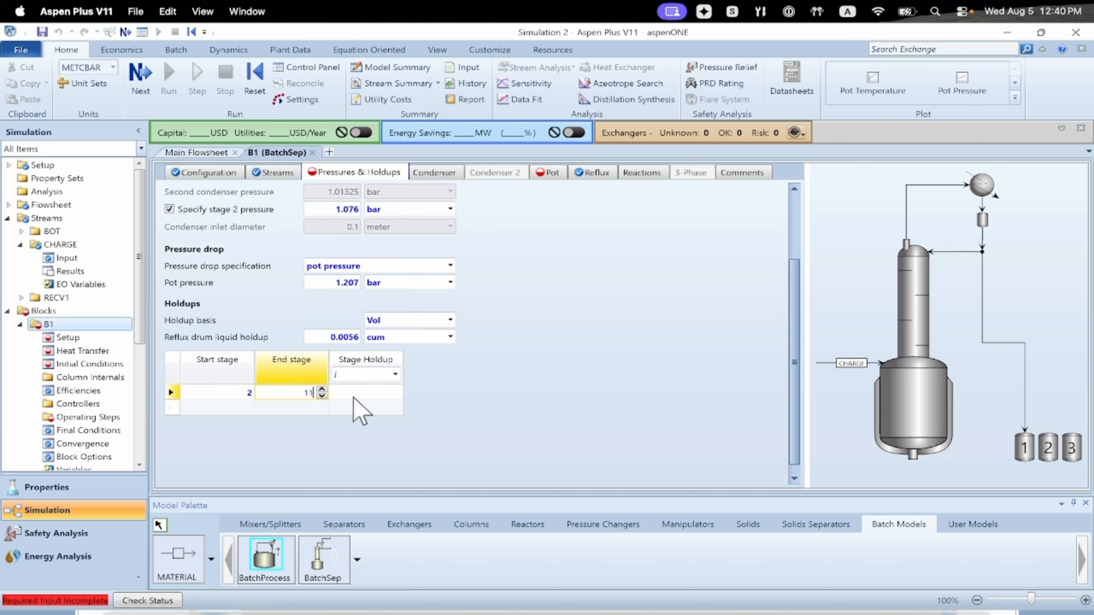
- Set the holdup for stages 2 to 11 to 0.00056 with cum as its unit
left_click(394, 375)
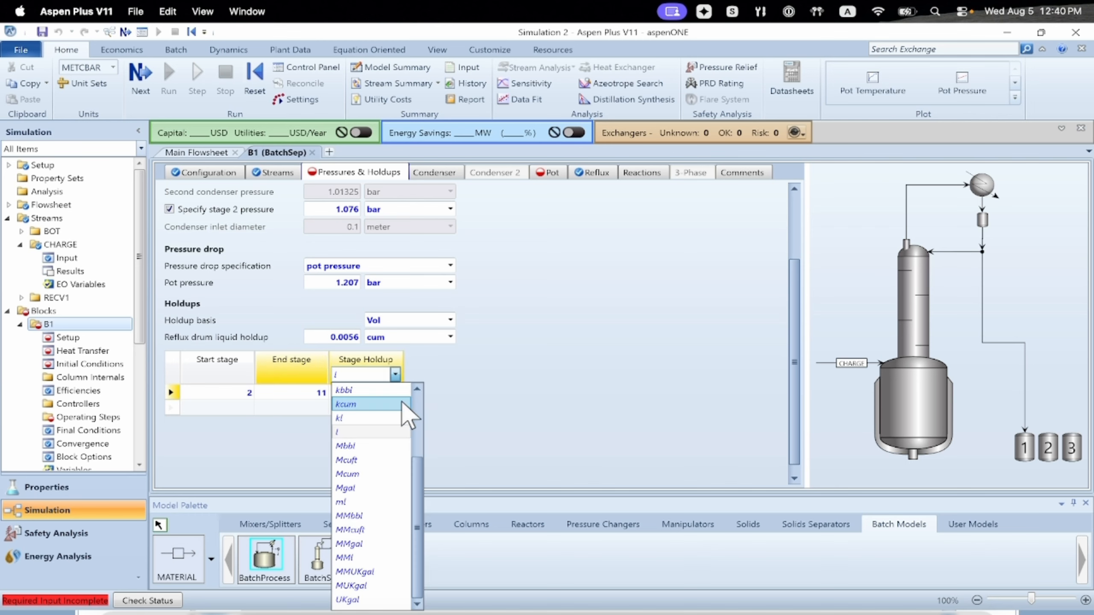
left_click(416, 416)
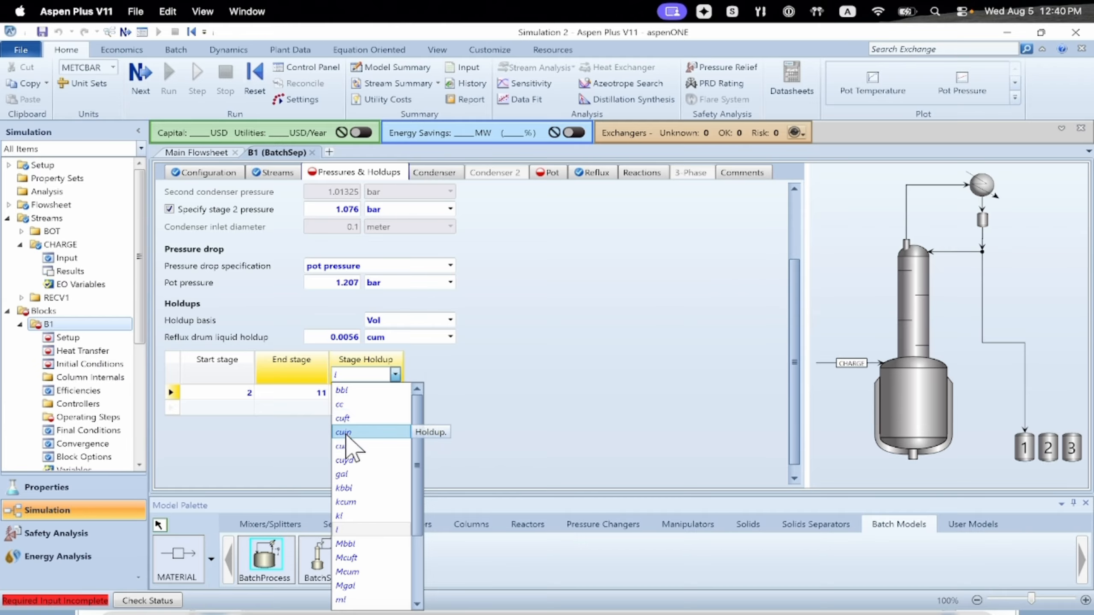
left_click(346, 434)
left_click(375, 395)
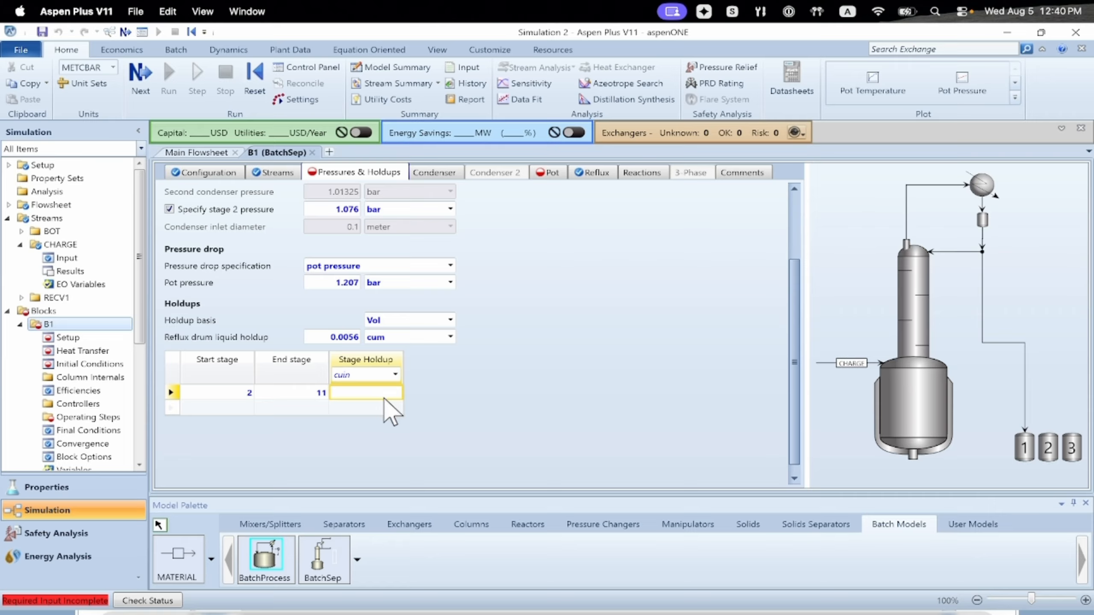
left_click(395, 375)
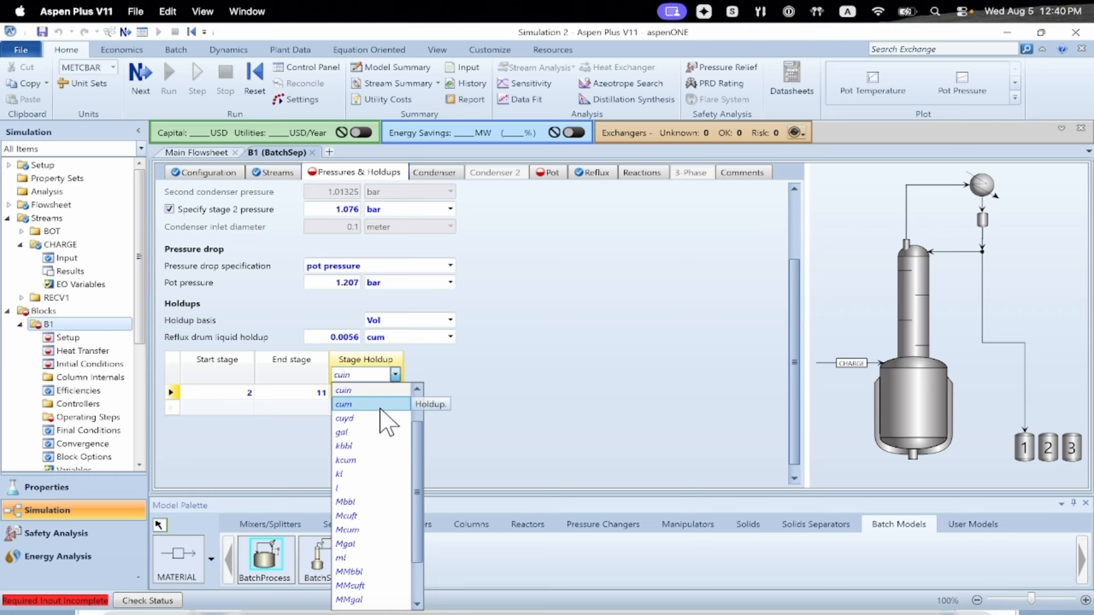
left_click(385, 404)
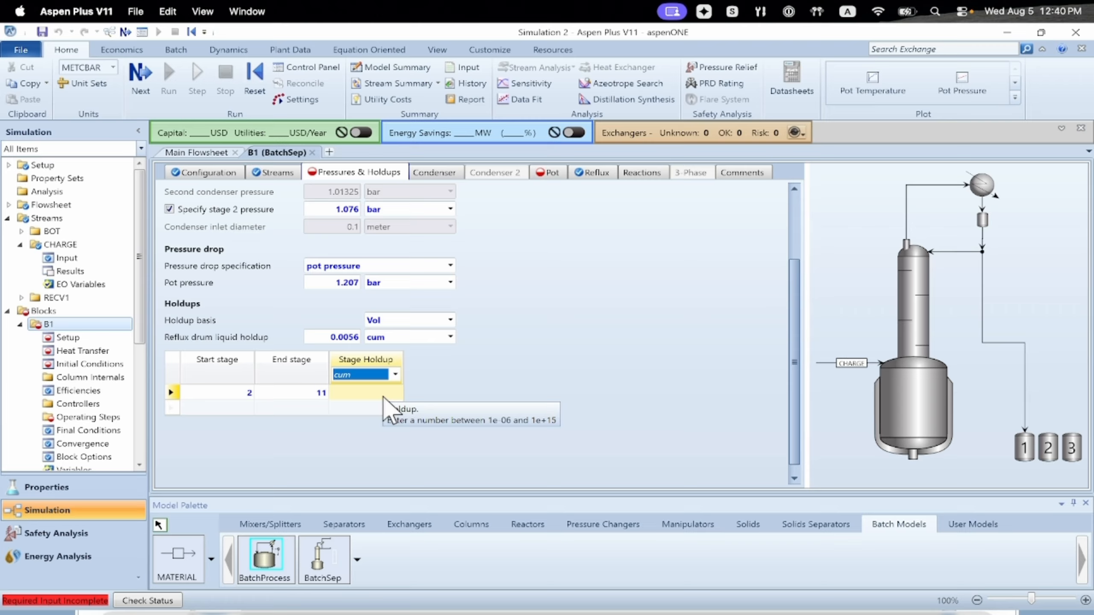
left_click(383, 397)
type("0.00056")
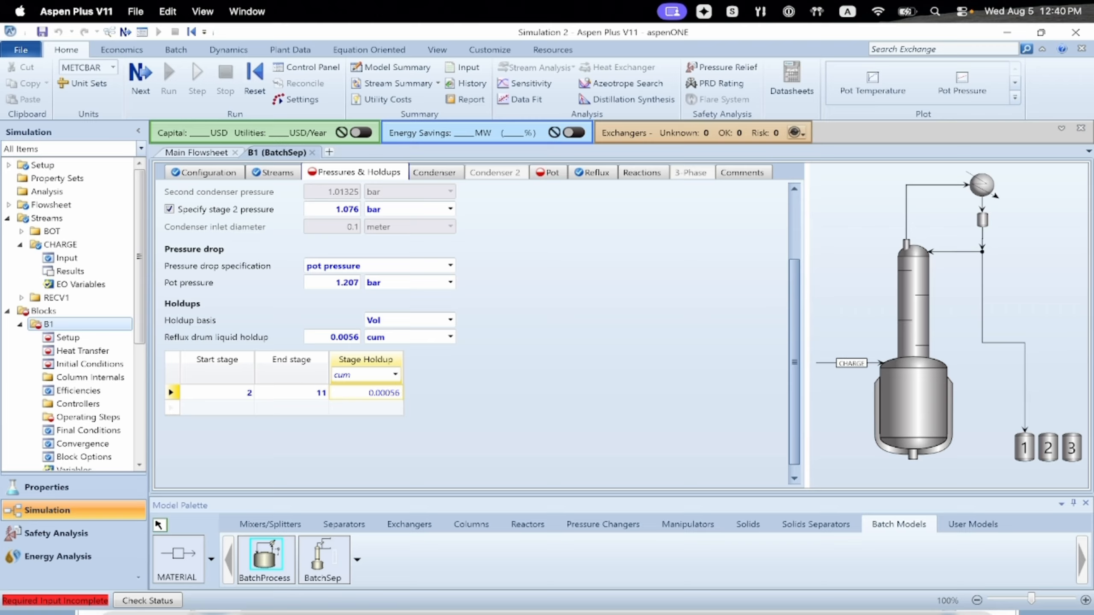
left_click(388, 407)
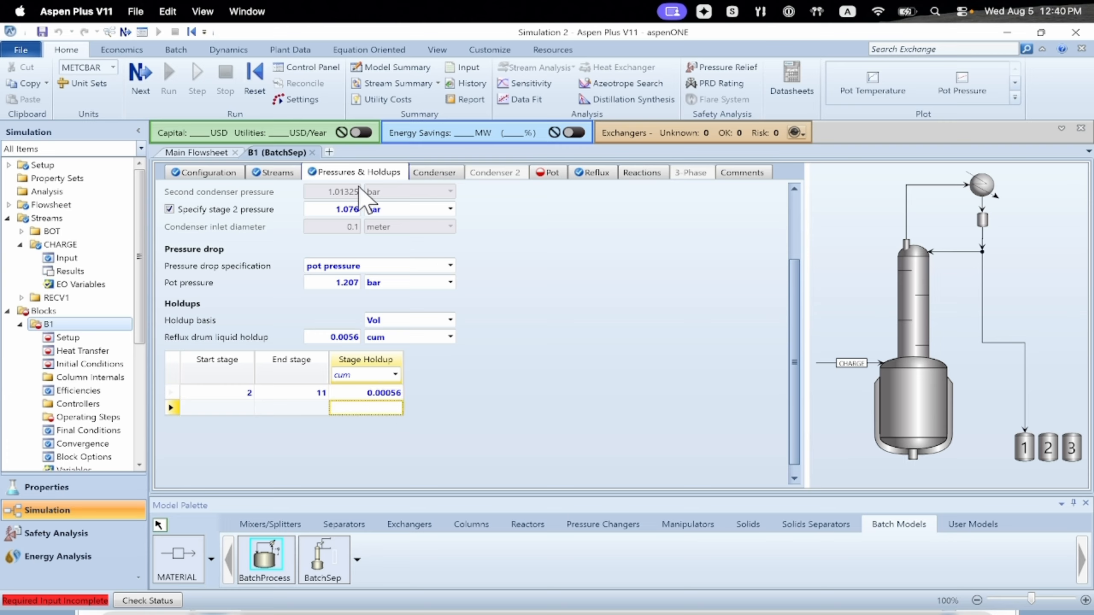
left_click(445, 189)
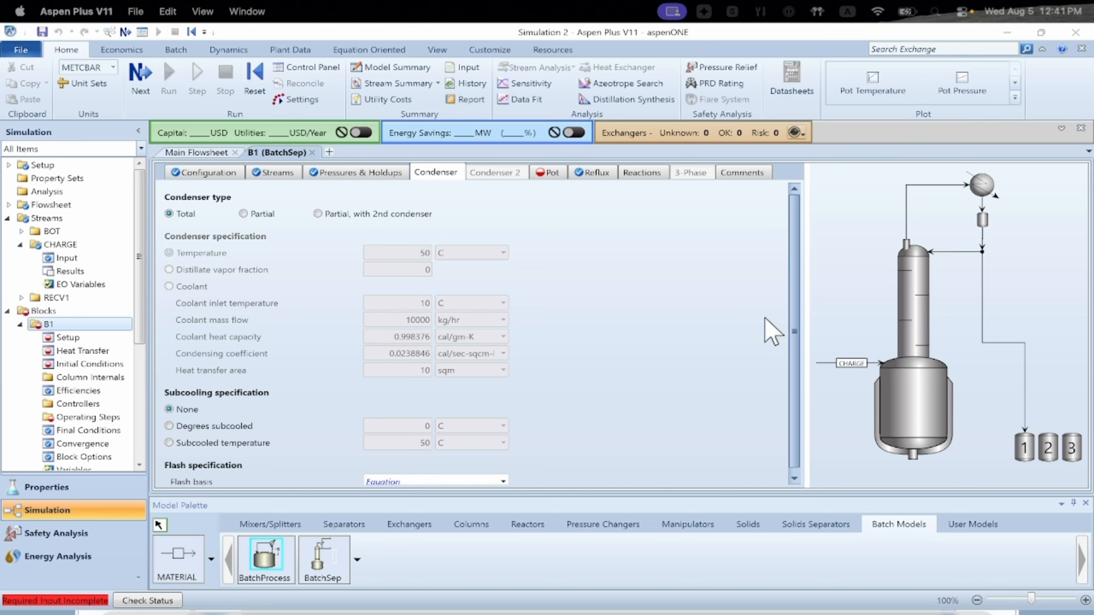
scroll(796, 345, "down", 1)
scroll(795, 347, "up", 1)
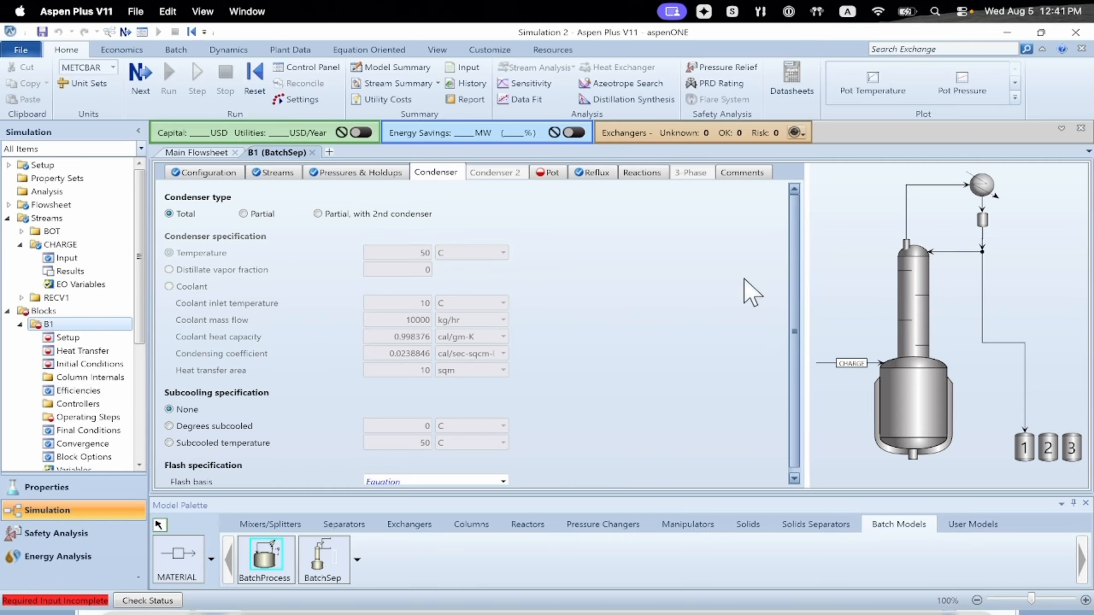
- Set the pot's tan-tan length to 1 meter and its diameter to 2 meter, and open B1's Setup form
left_click(549, 174)
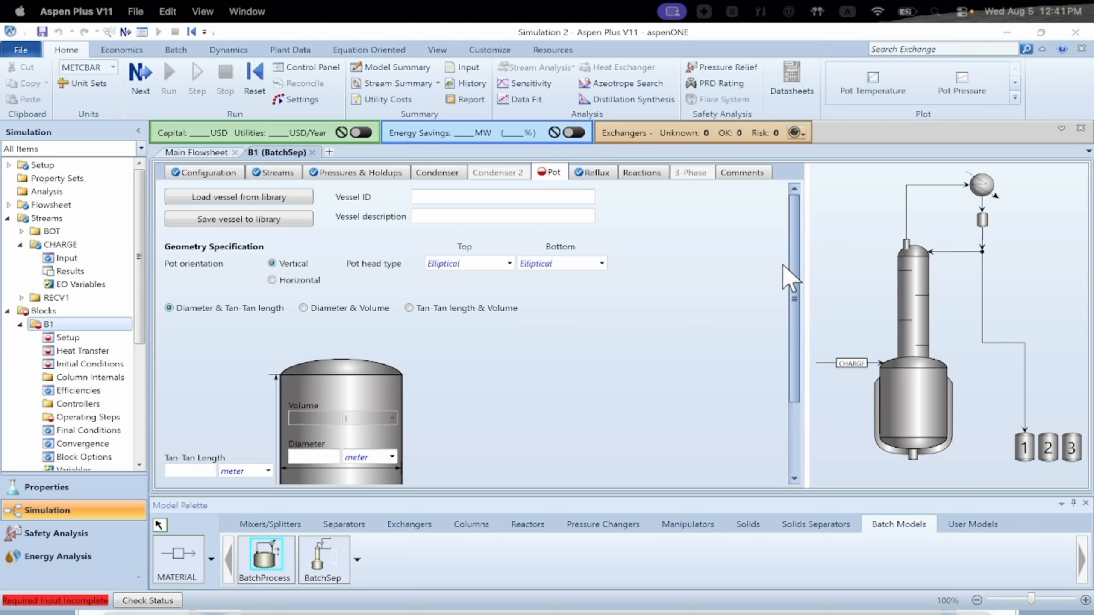
left_click_drag(792, 259, 813, 356)
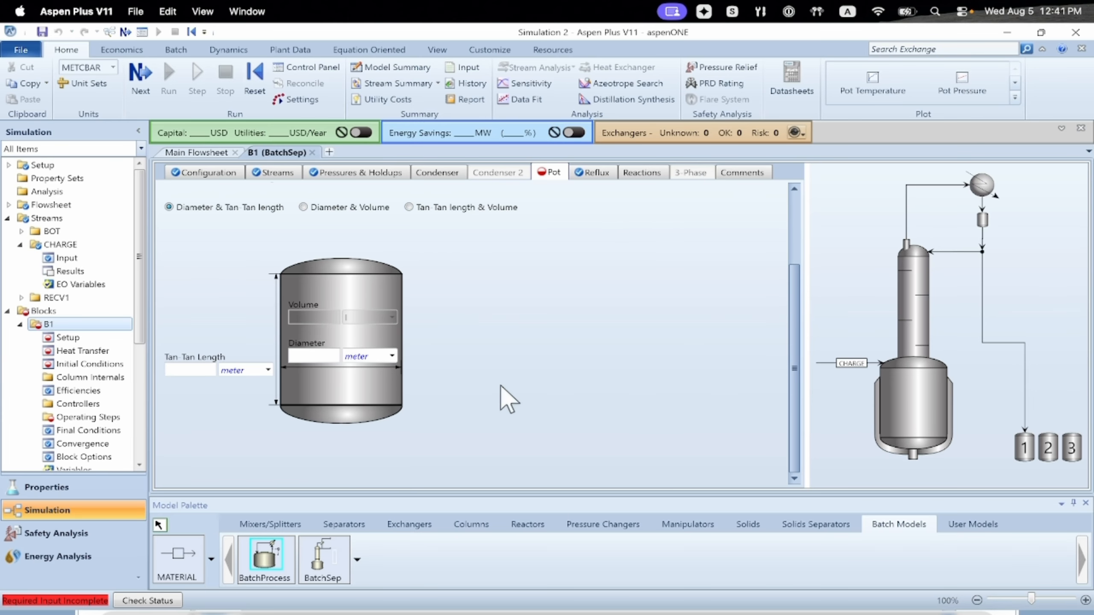
left_click(192, 370)
type("1")
key("Return")
left_click(313, 356)
type("2")
key("Return")
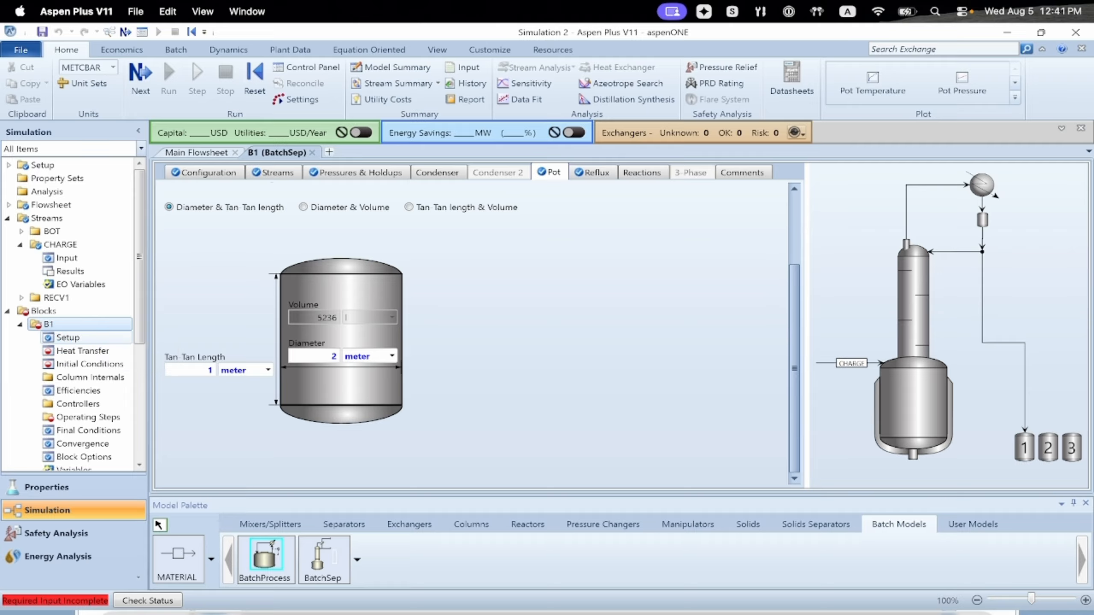
left_click(68, 338)
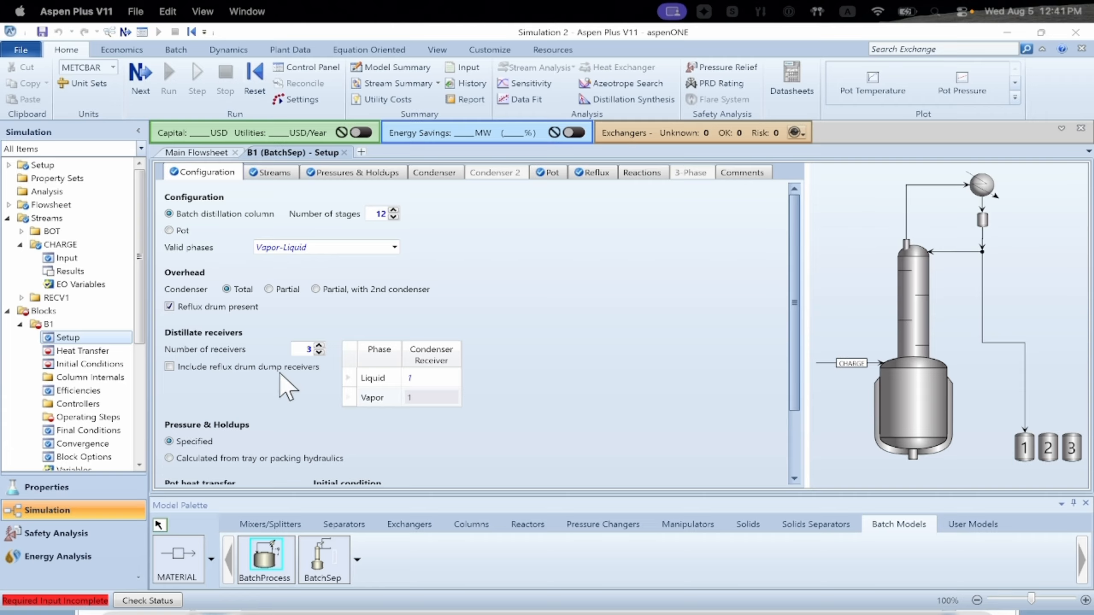
- Open B1's heat transfer settings and set the jacket heating option to Specified duty
left_click(103, 352)
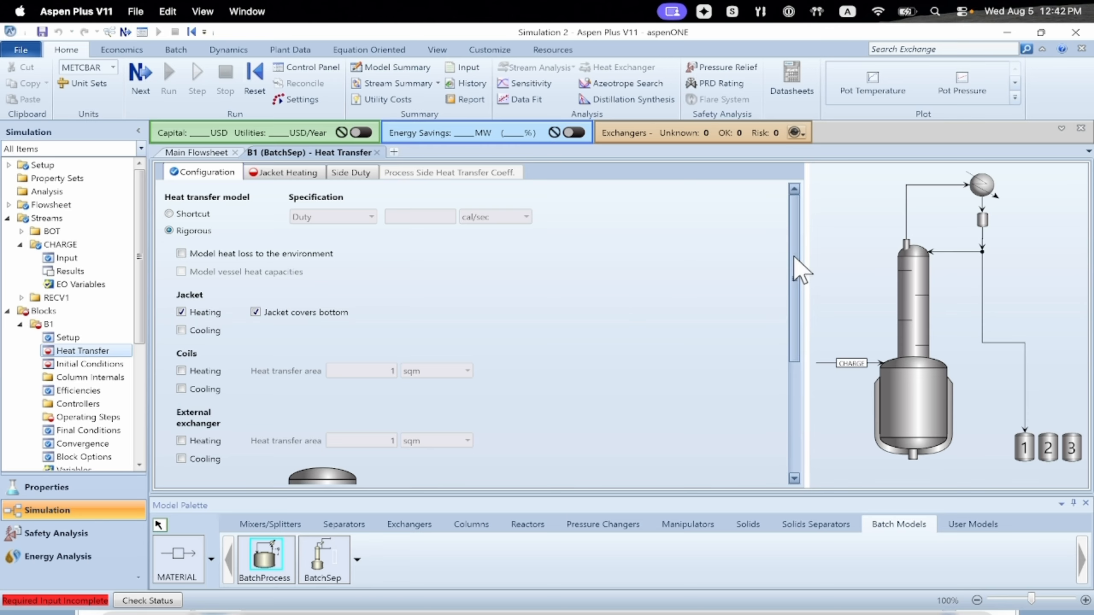
left_click_drag(794, 254, 811, 361)
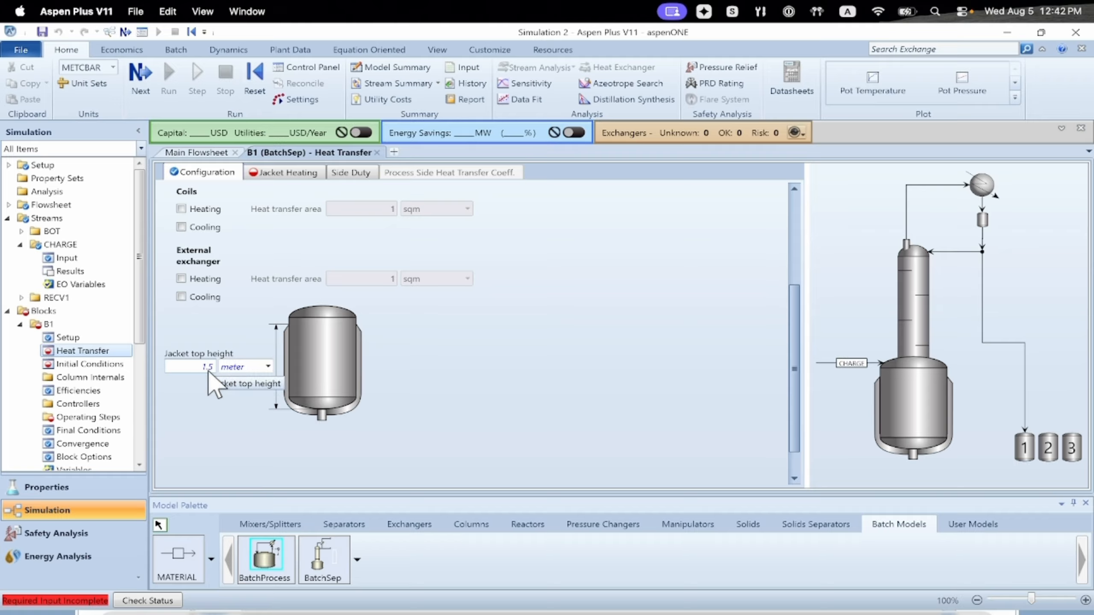
left_click(265, 173)
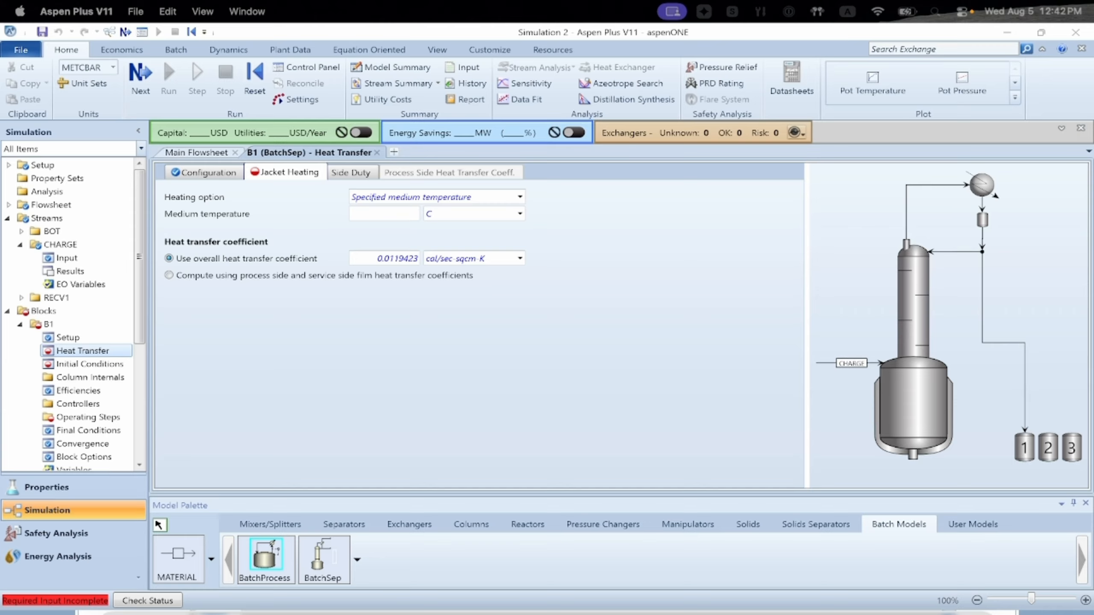
left_click(521, 198)
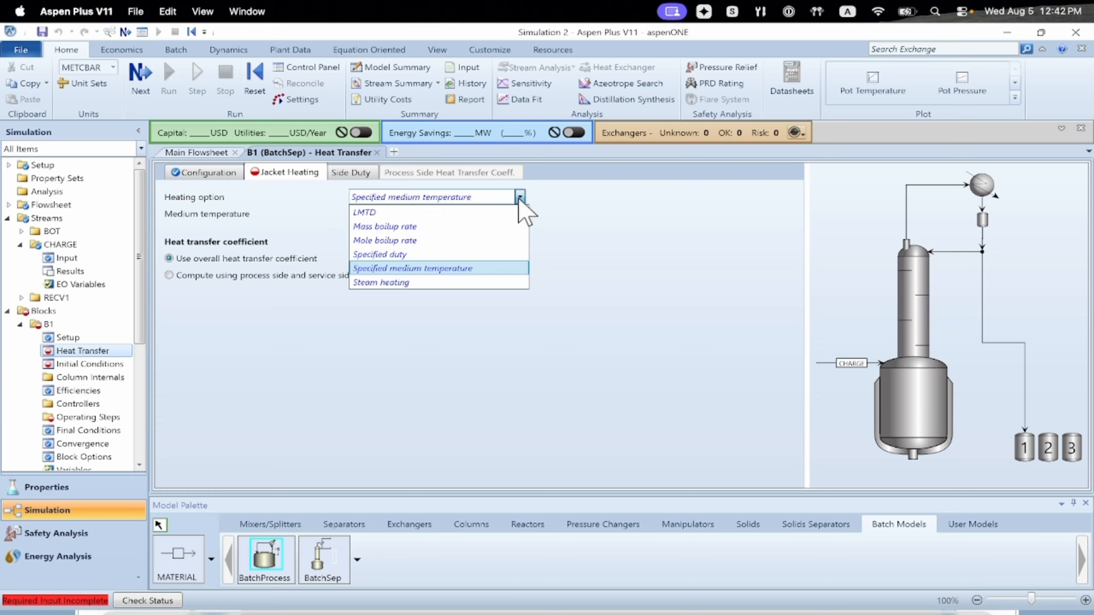
left_click(420, 255)
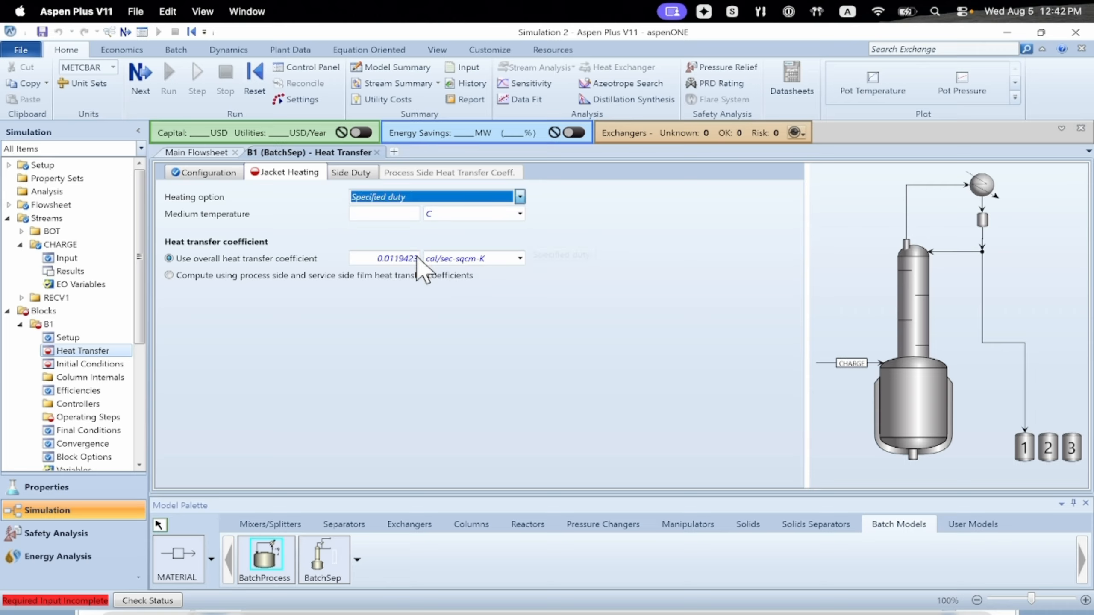
- Set the jacket heating duty to 3.6927 GJ/hr and review the side duty settings
left_click(521, 211)
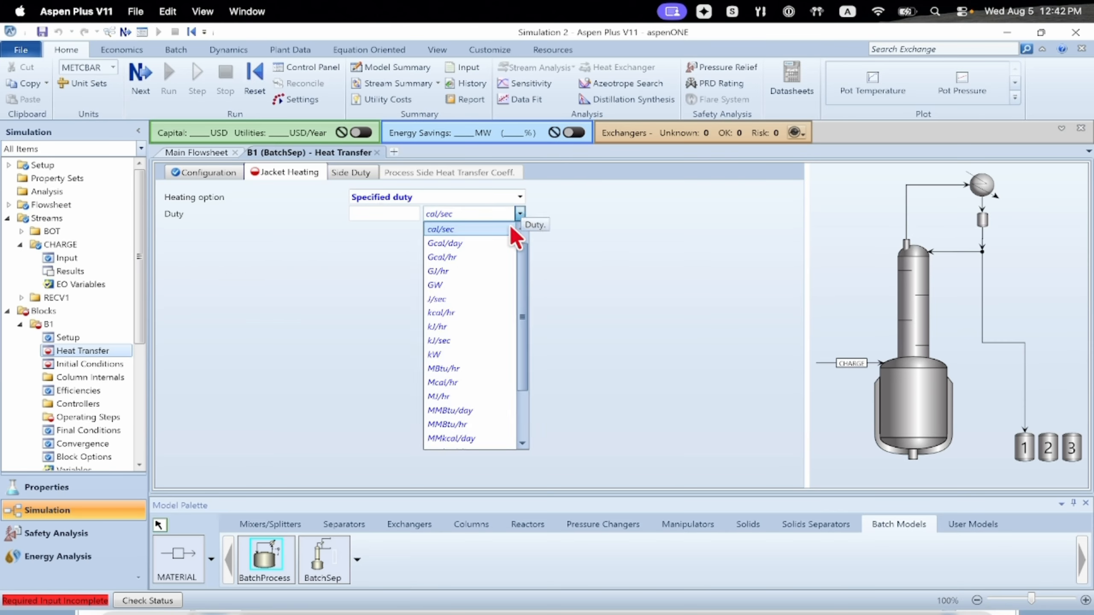
left_click(466, 271)
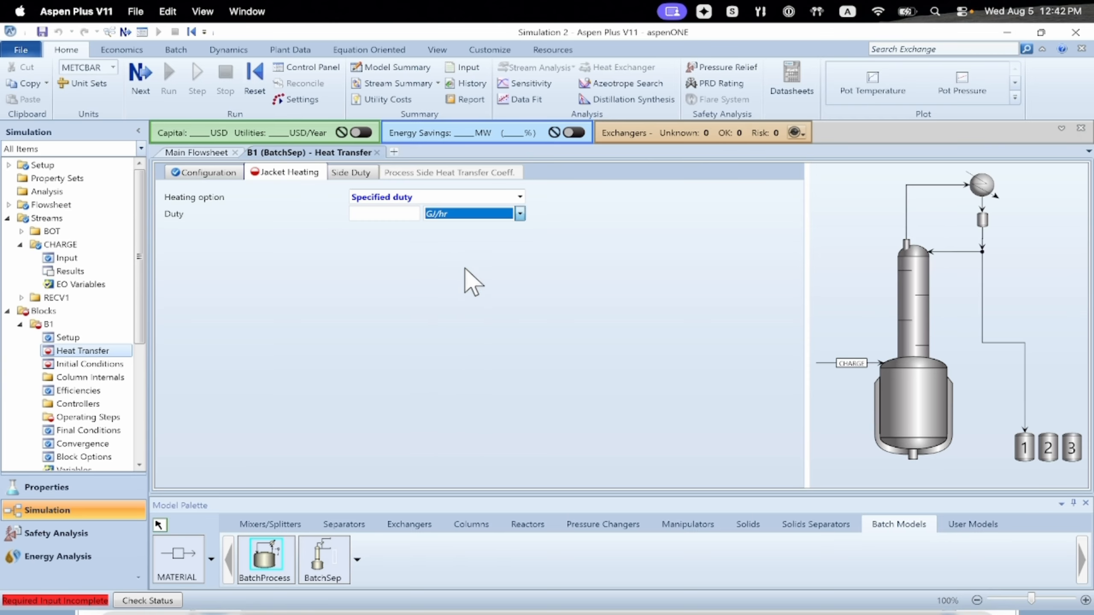
left_click(377, 214)
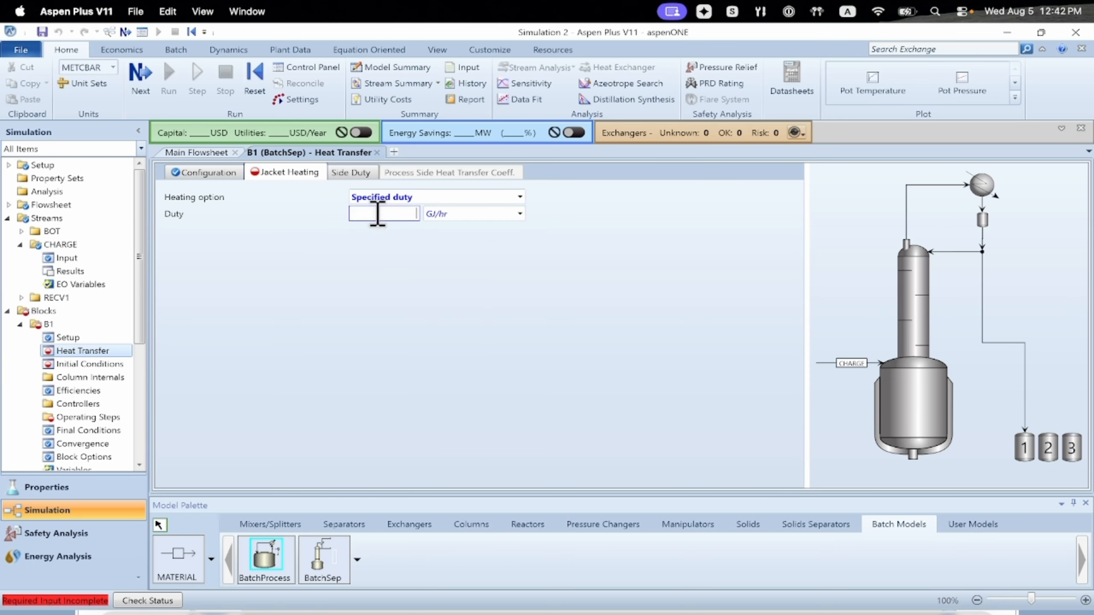
type("3.6927")
key("Return")
left_click(362, 172)
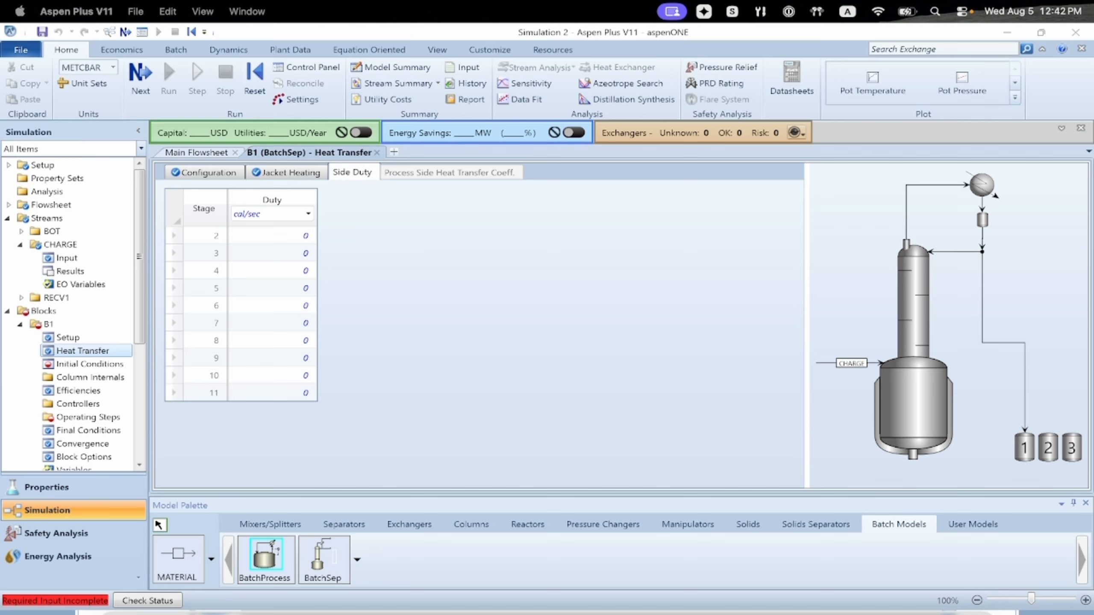
left_click(290, 172)
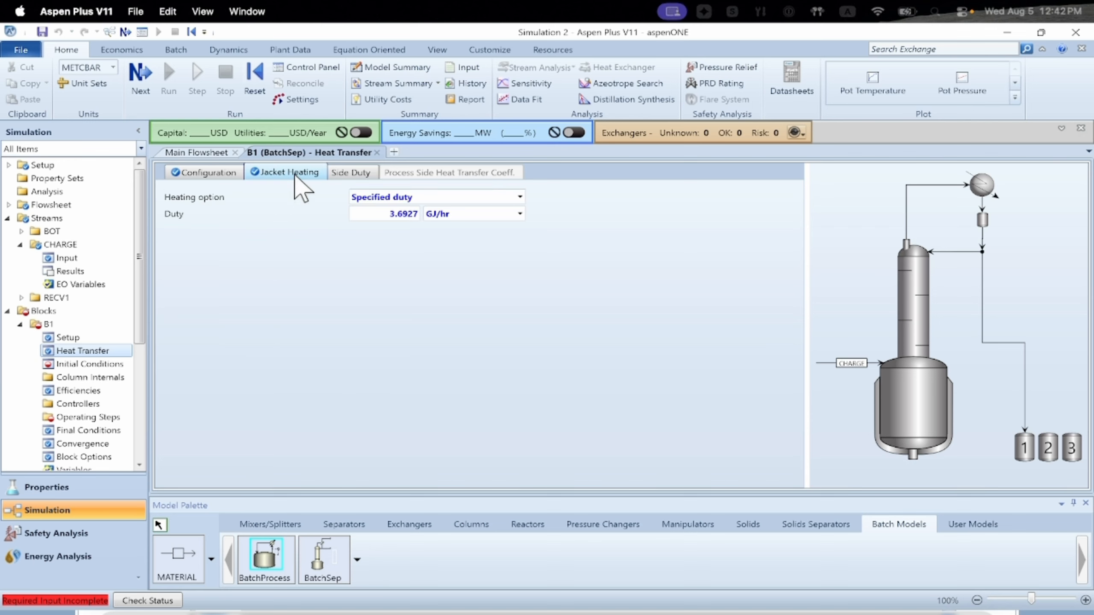
left_click(221, 171)
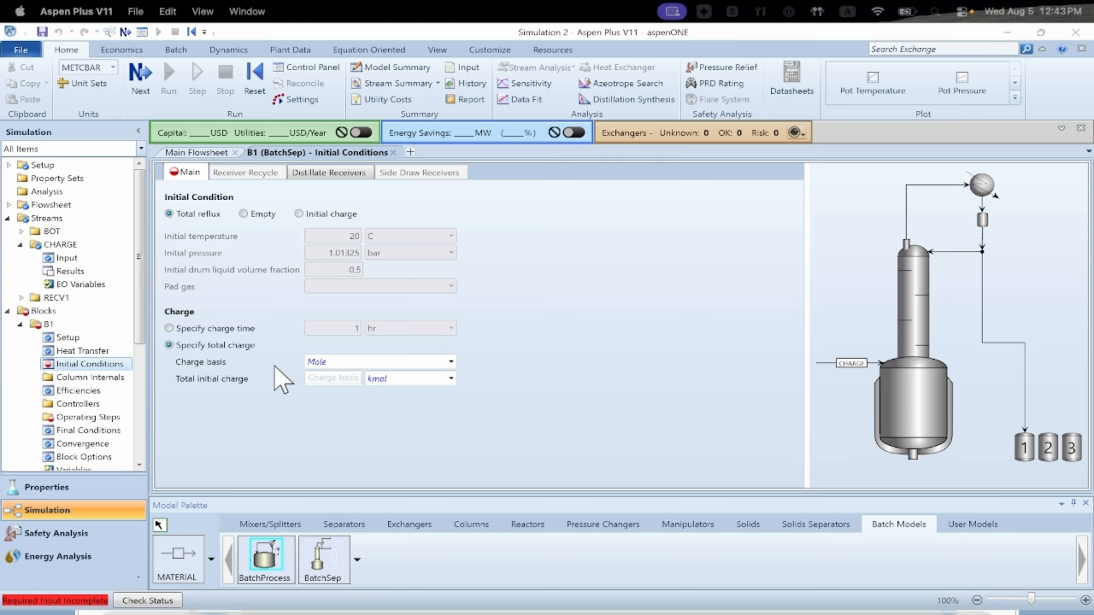
- Set the total initial charge in B1's initial conditions to 45.3592 kmol on a mole basis
left_click(327, 379)
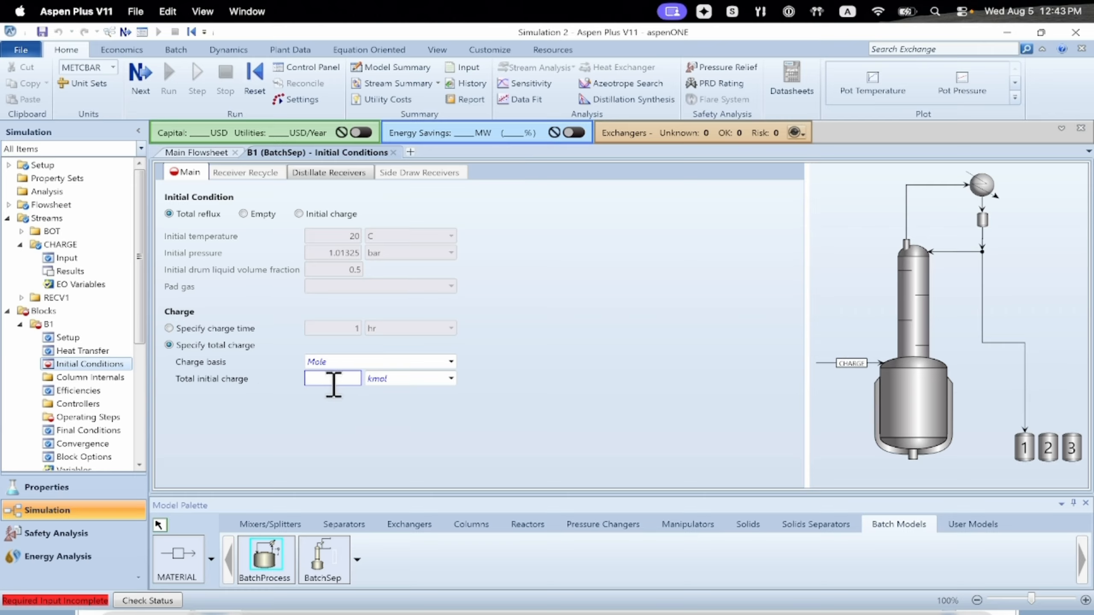
type("45")
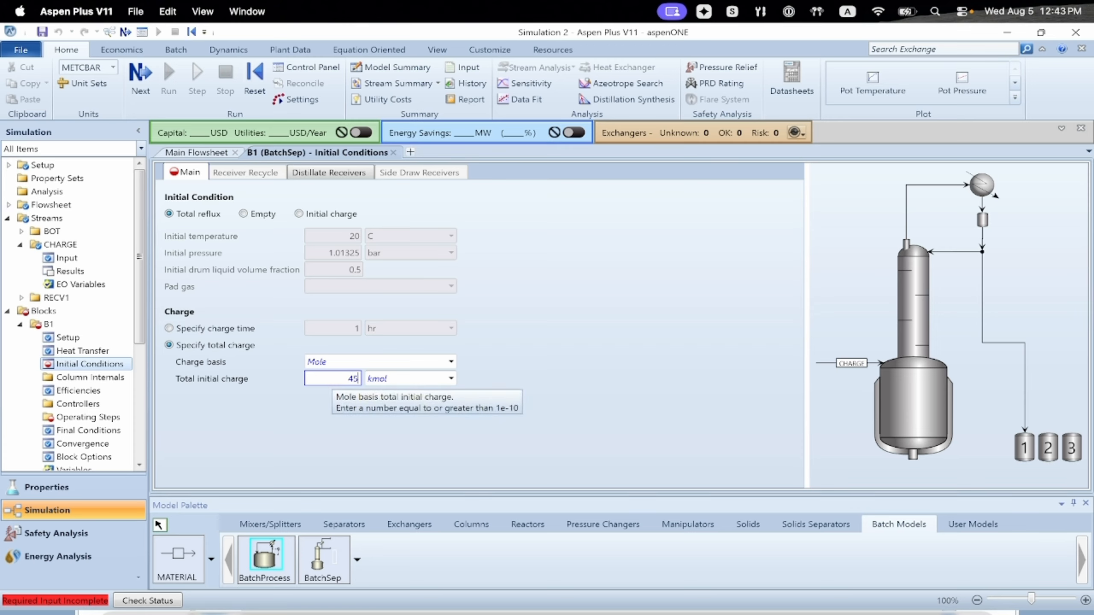
type(".3592")
key("Return")
left_click(550, 371)
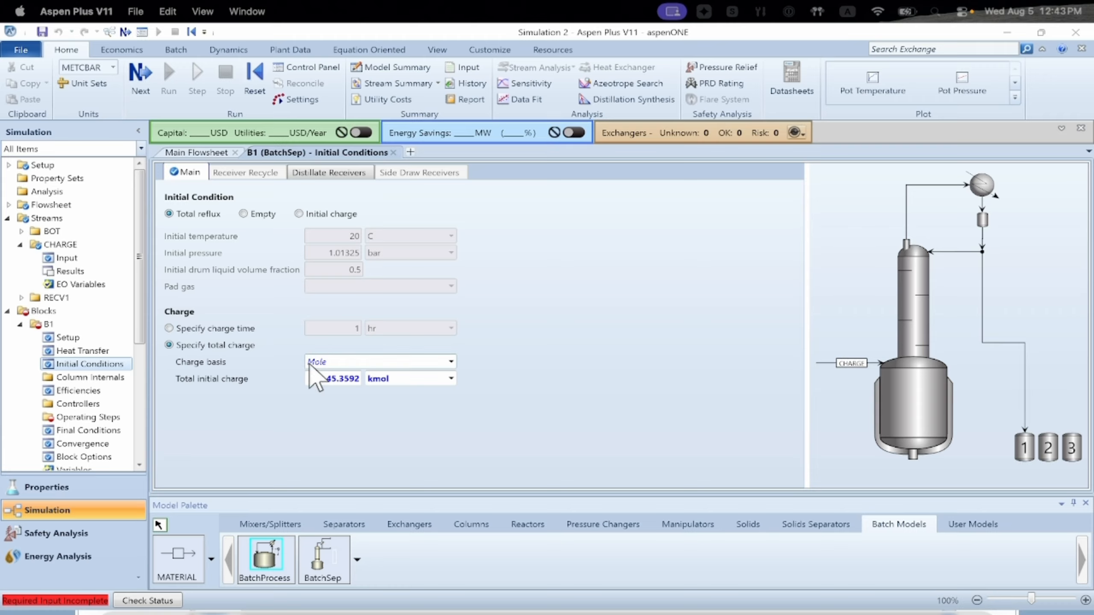
- Set B1's efficiency type to Vaporization, keeping the Ideal efficiency method
left_click(72, 385)
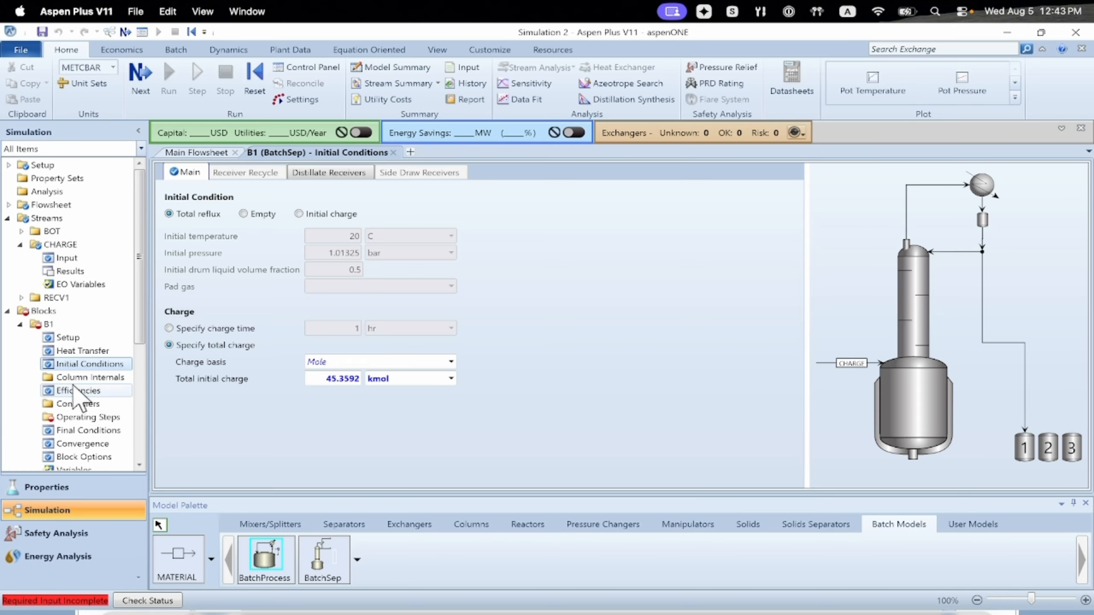
left_click(342, 200)
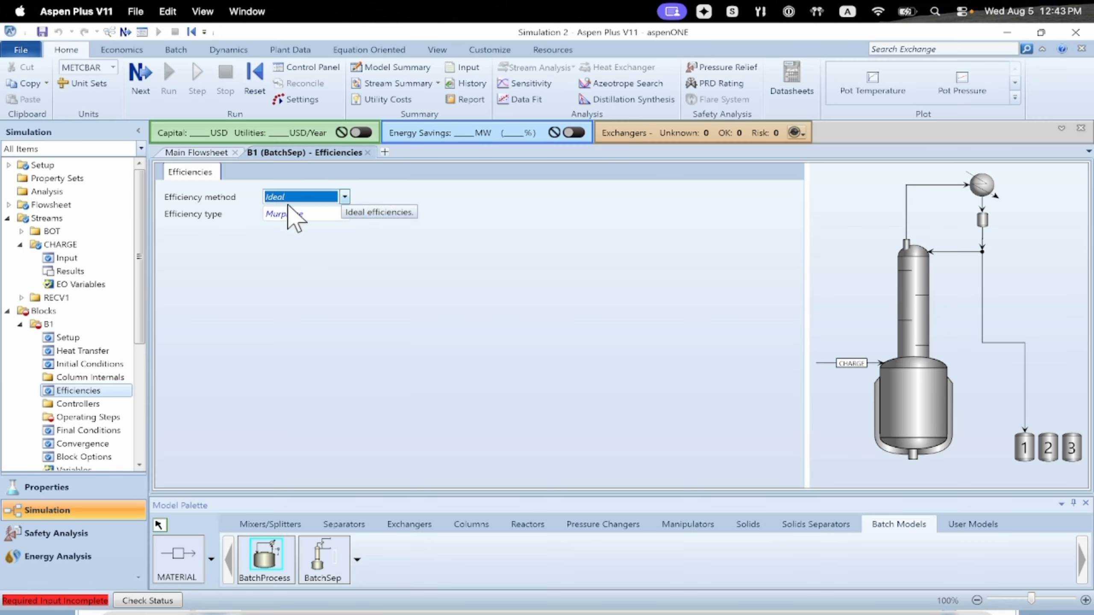
left_click(346, 215)
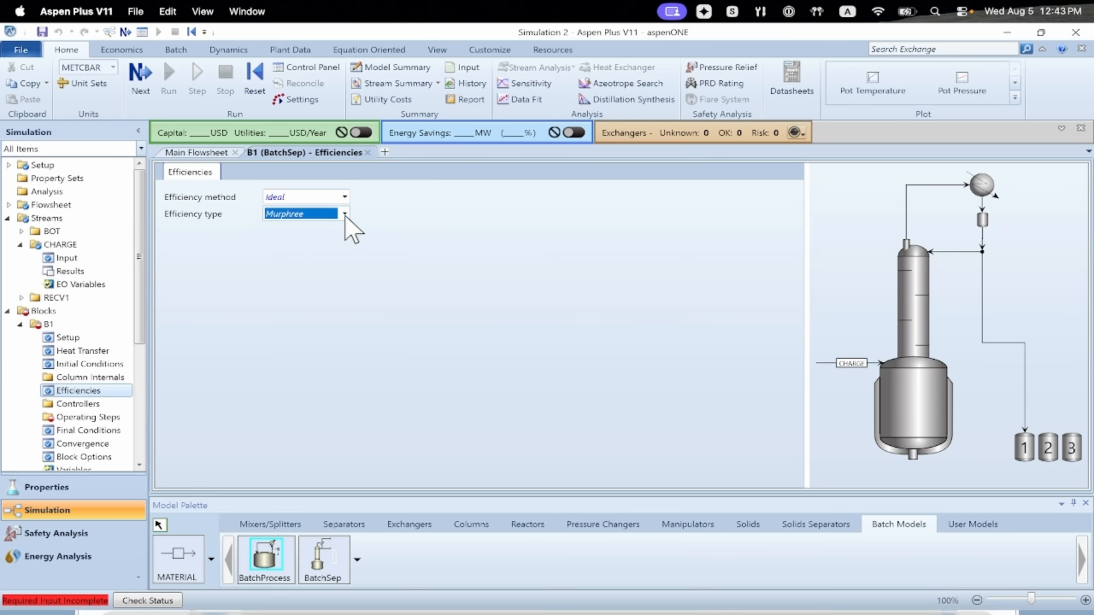
left_click(345, 213)
left_click(288, 229)
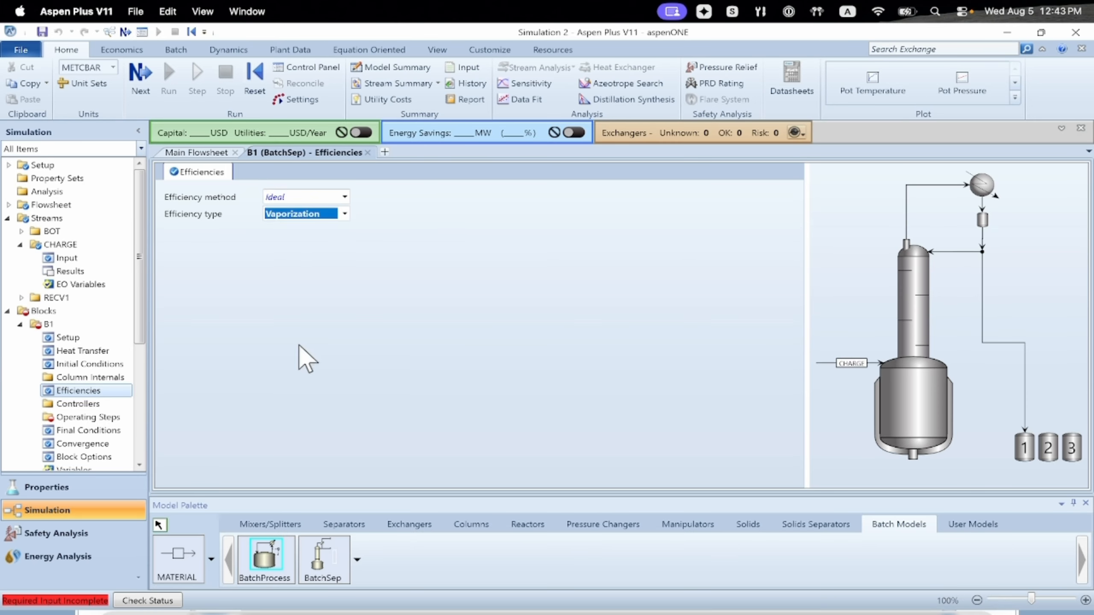
- Add a new operating step to B1 and name it BENZENE
scroll(139, 371, "down", 3)
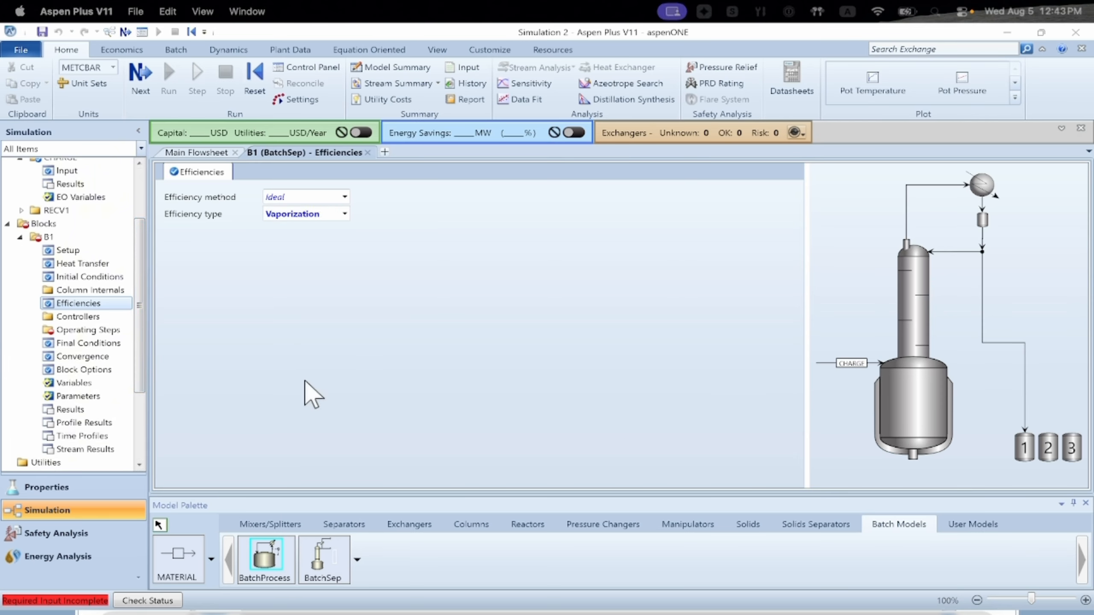
left_click(75, 330)
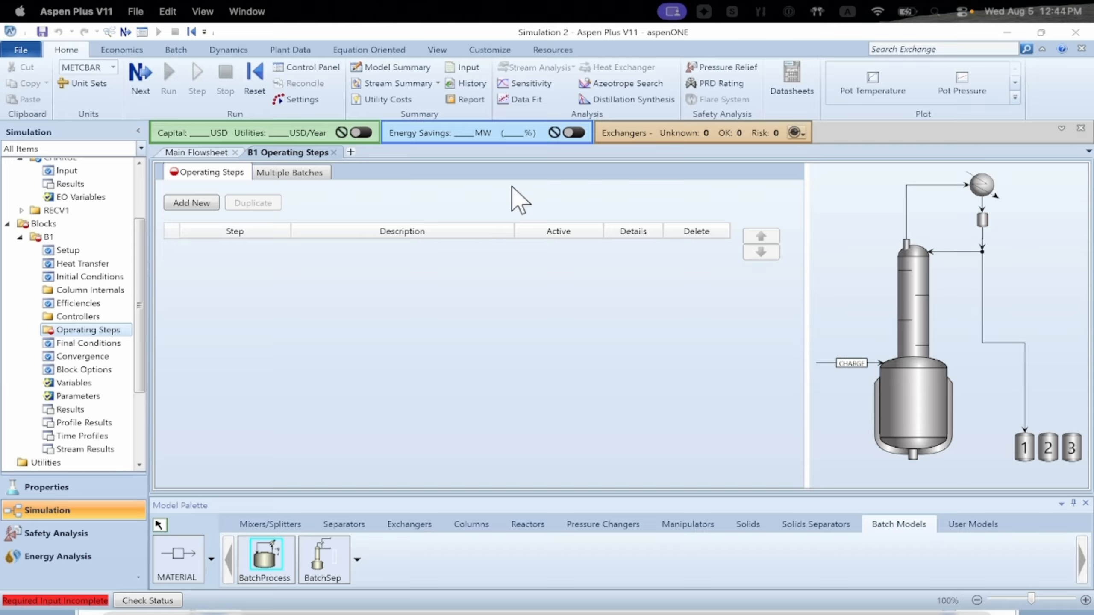
left_click(191, 203)
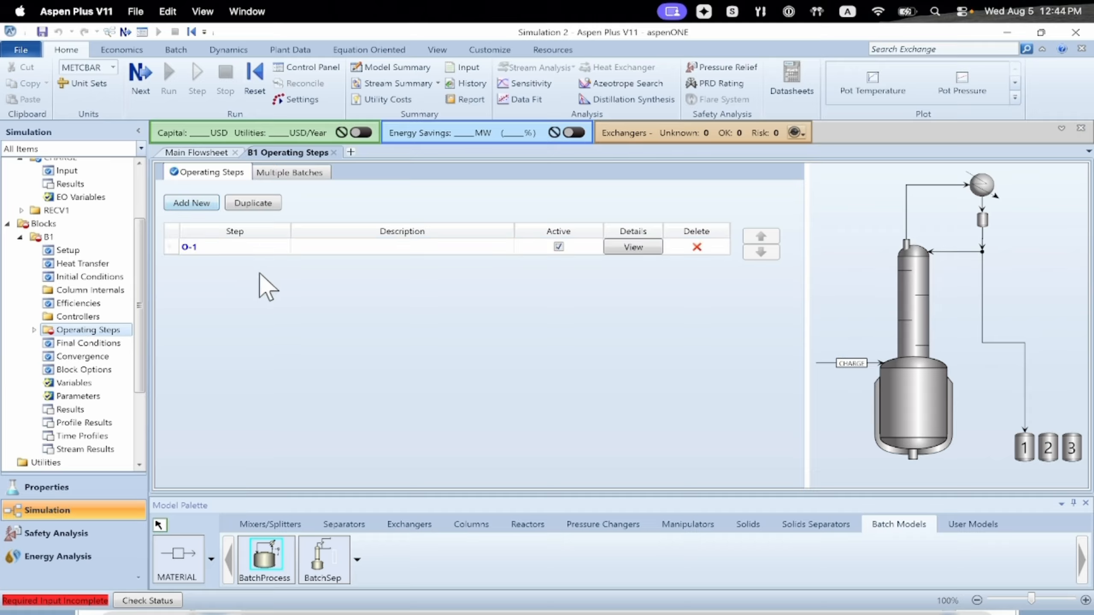
left_click(255, 250)
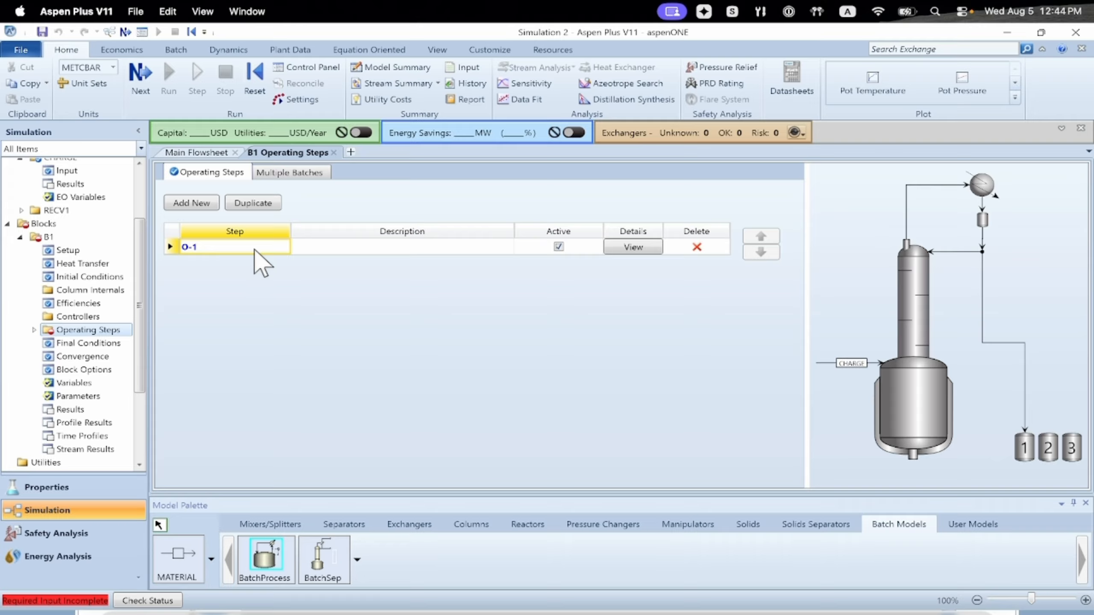
type("BENZENE")
key("Tab")
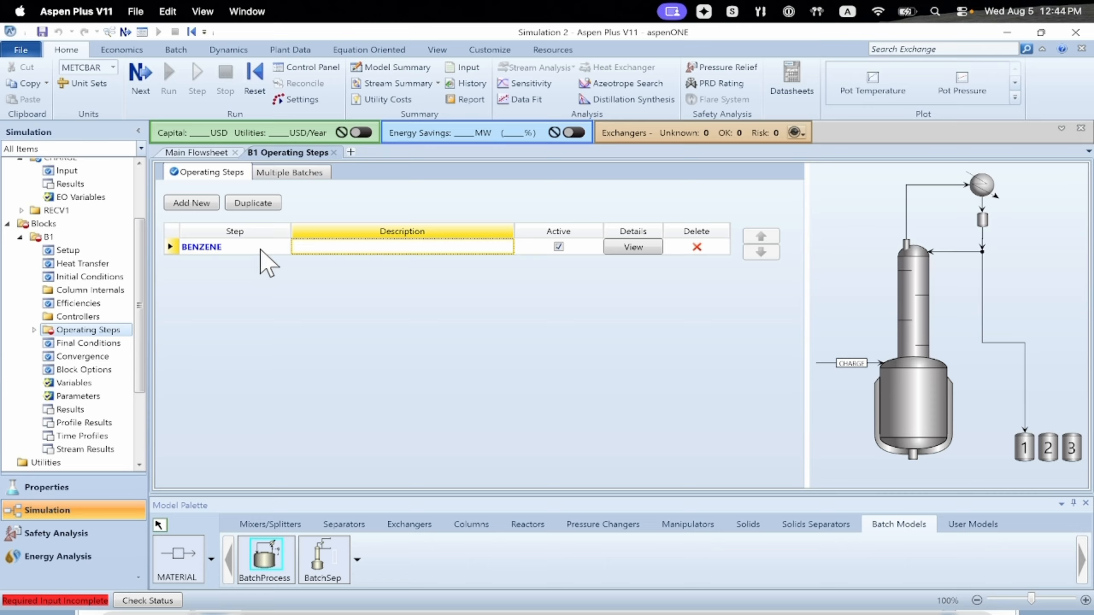
- Open the BENZENE step's details and add an operating change located at the liquid distillate receiver
left_click(628, 247)
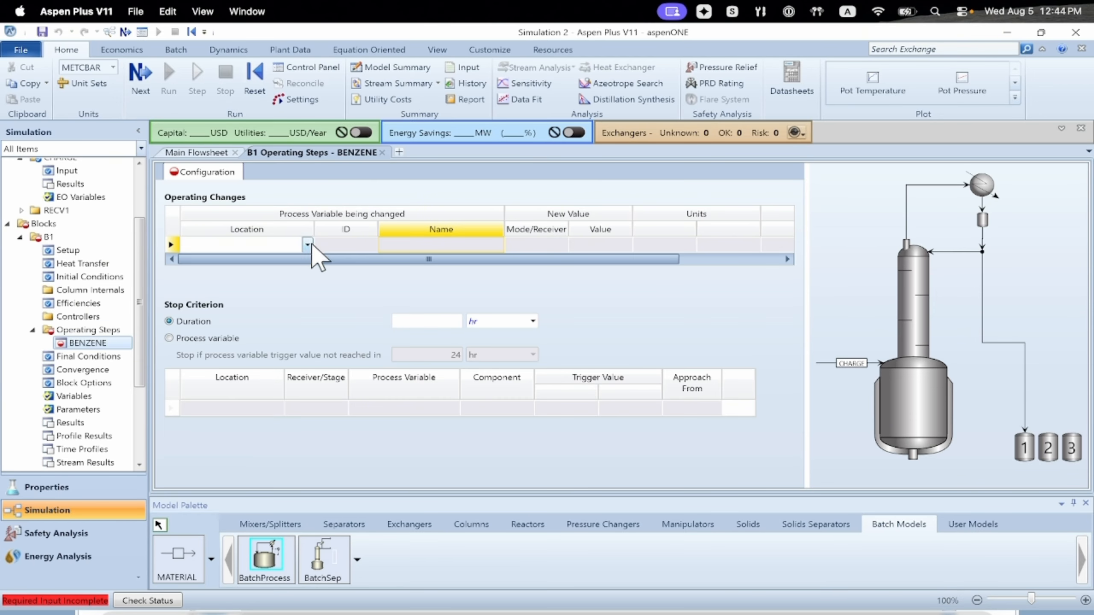
left_click(308, 245)
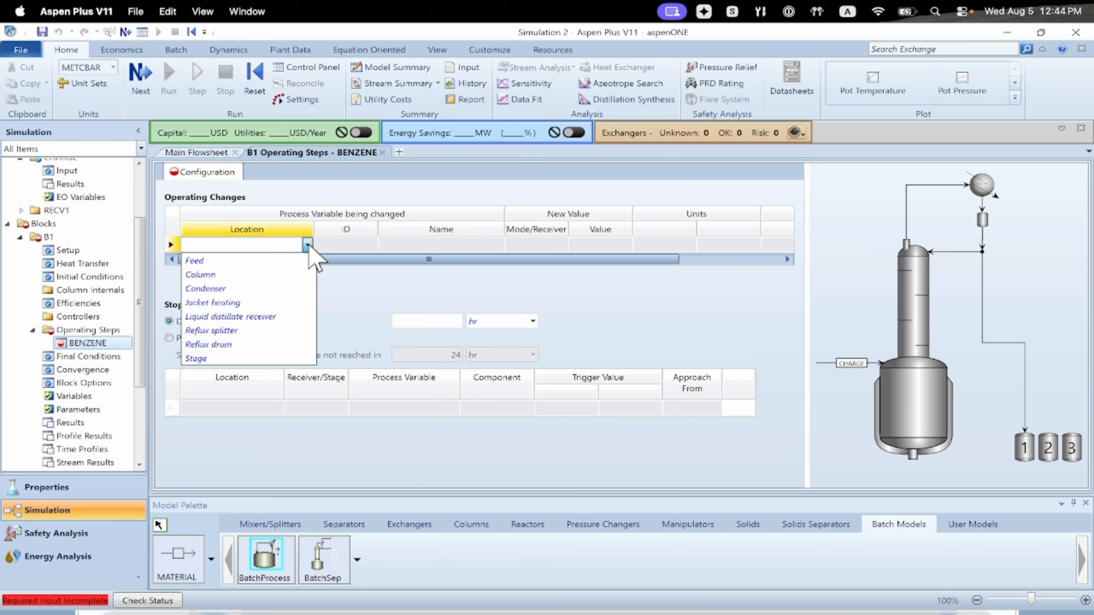
left_click(258, 316)
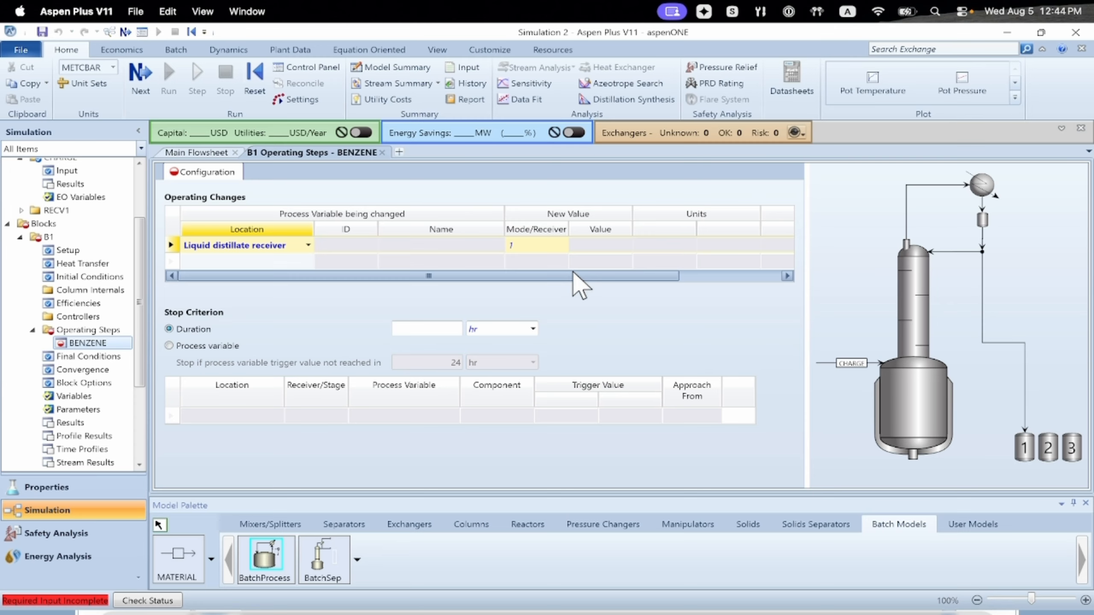
left_click_drag(575, 275, 469, 294)
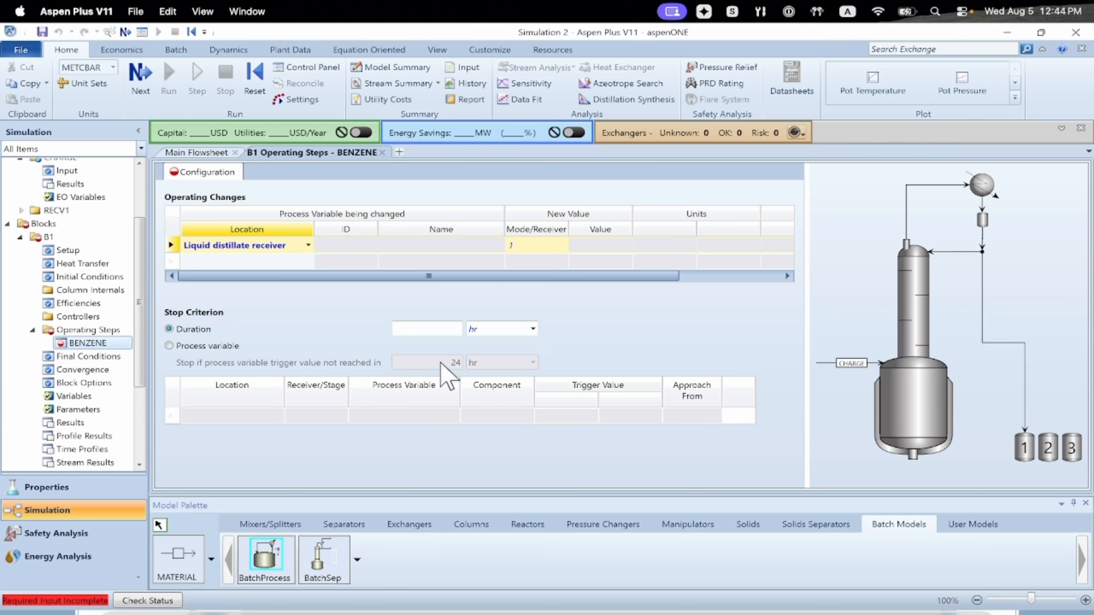
- Base the BENZENE step's stop criterion on a process variable located at distillate receiver 1
left_click(169, 345)
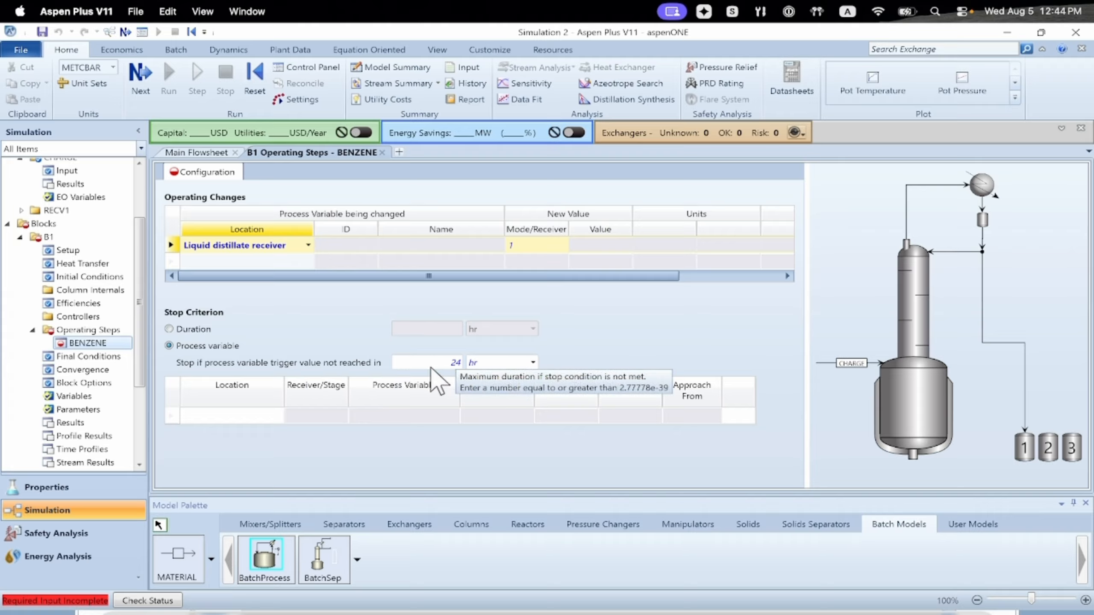
left_click(279, 415)
left_click(244, 435)
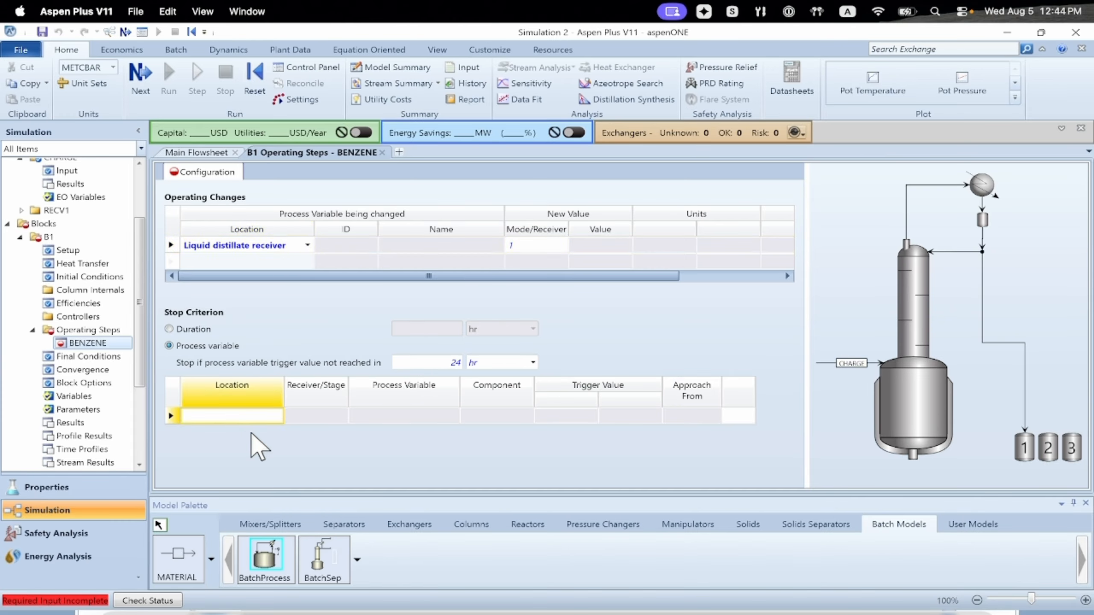
left_click(279, 415)
left_click(279, 416)
left_click(243, 444)
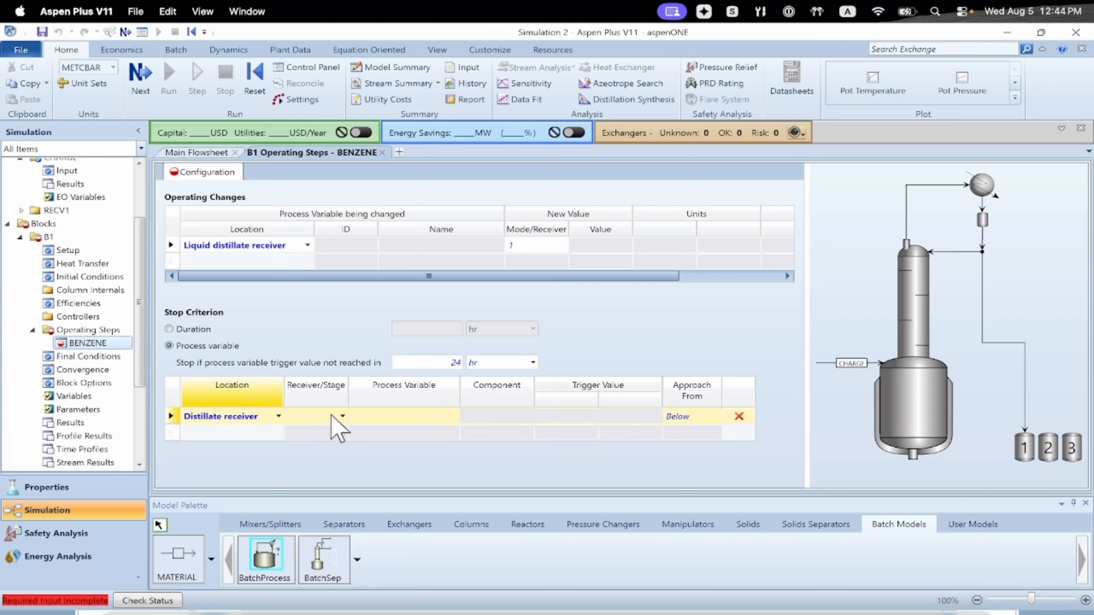
left_click(341, 416)
left_click(321, 426)
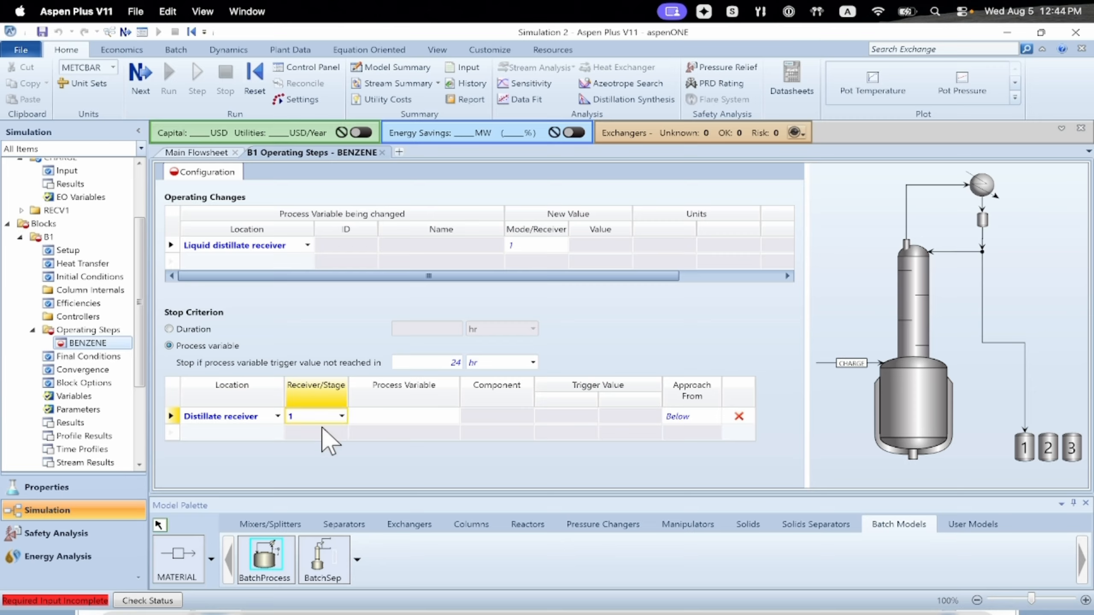
- Set the BENZENE step's stop criterion to the overall mole fraction of component BENZENE
left_click(454, 417)
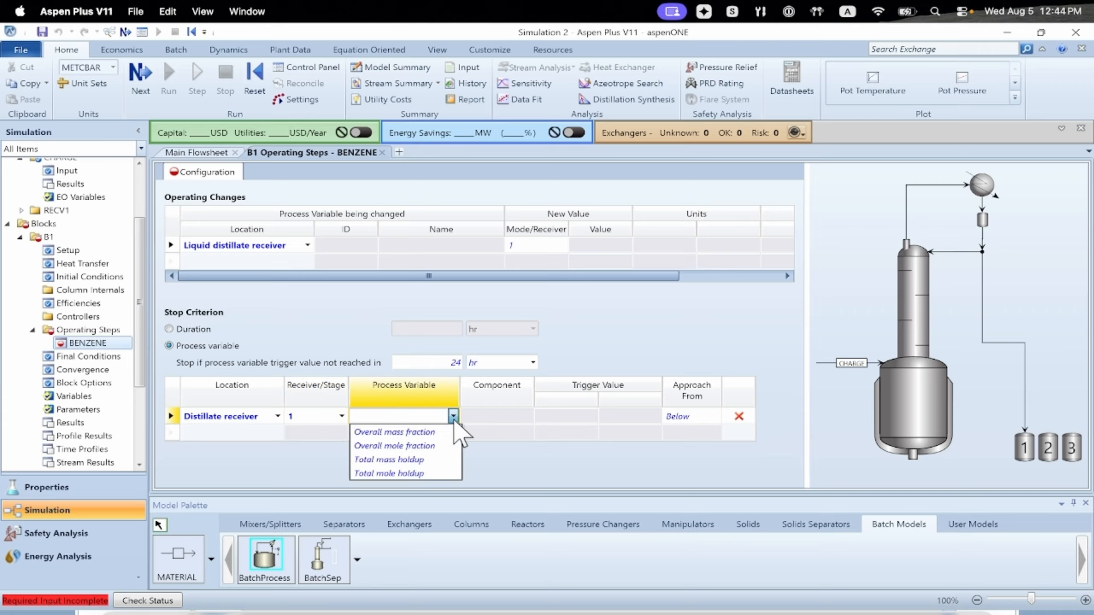
left_click(424, 446)
left_click(527, 417)
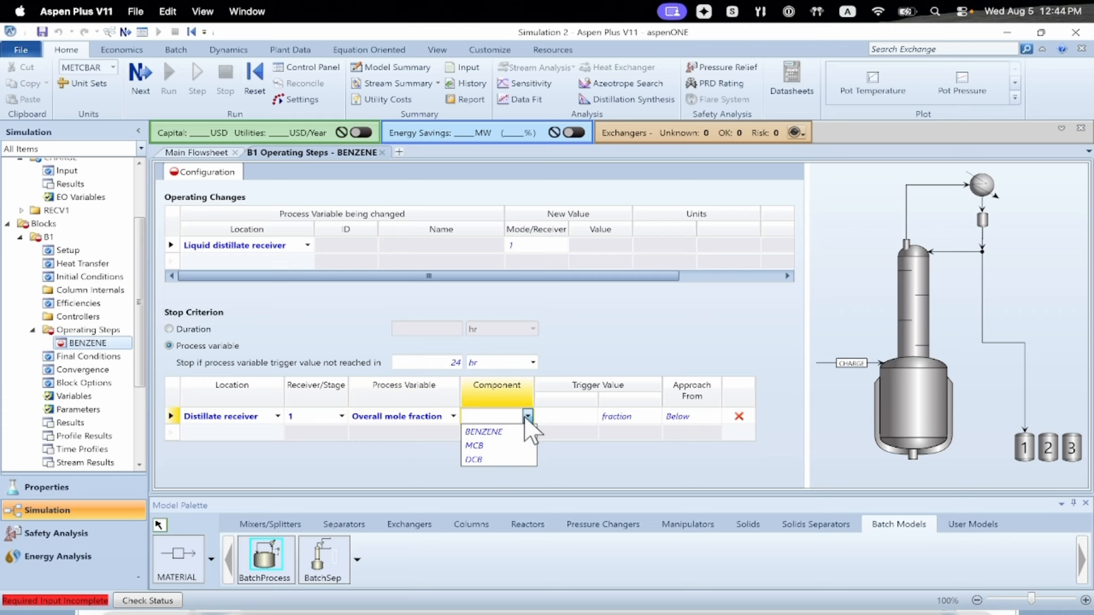
left_click(525, 431)
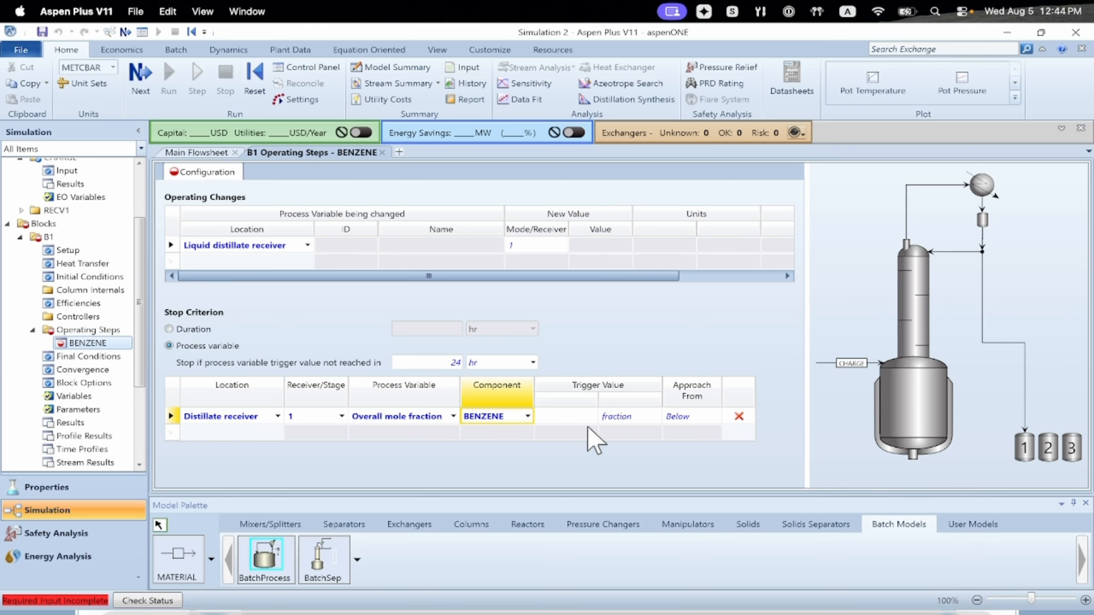
- Set the BENZENE stop criterion's trigger value to 0.95, approached from Above, and close the step's form
left_click(566, 420)
type("0.")
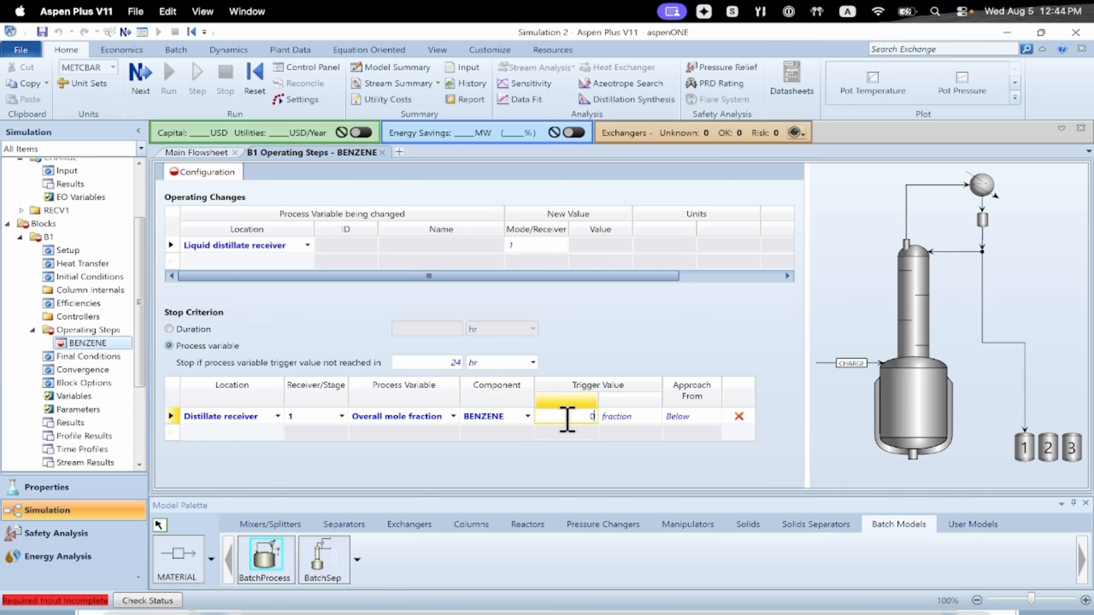
type("95")
key("Return")
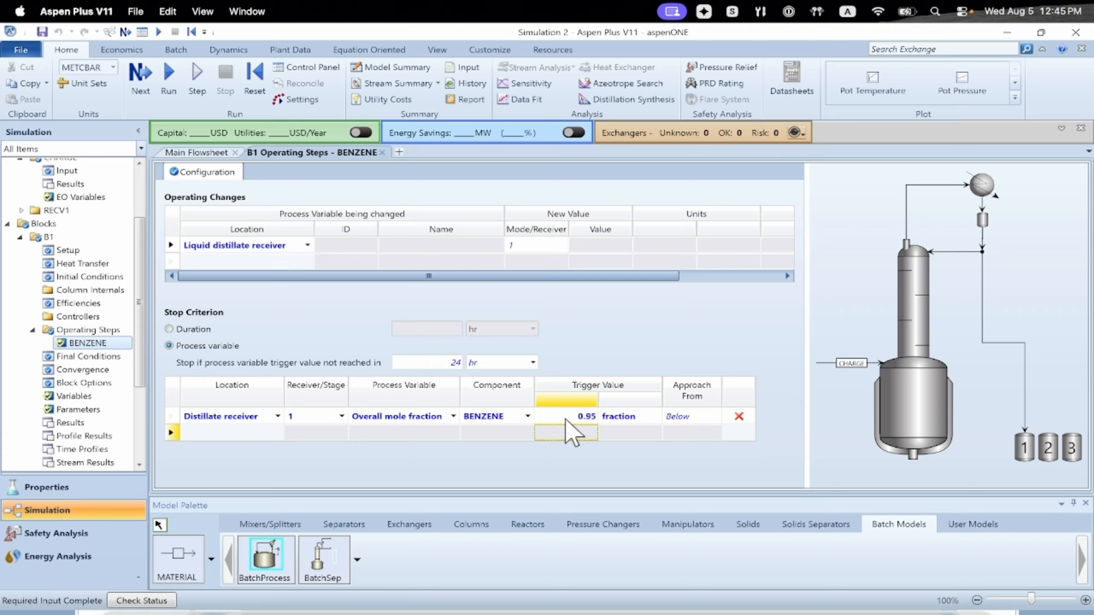
left_click(714, 416)
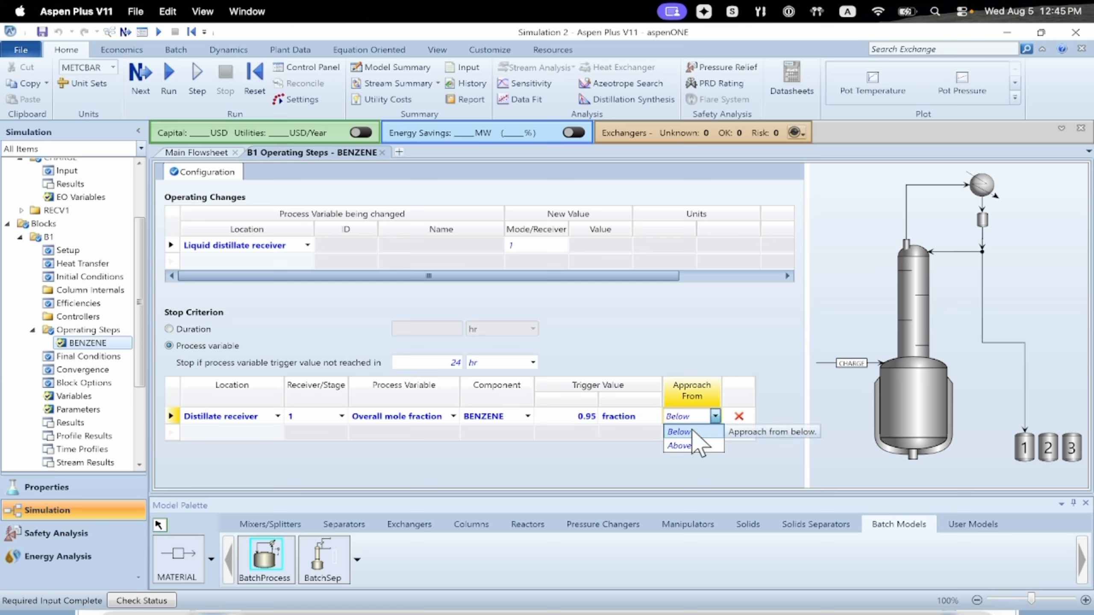
left_click(683, 446)
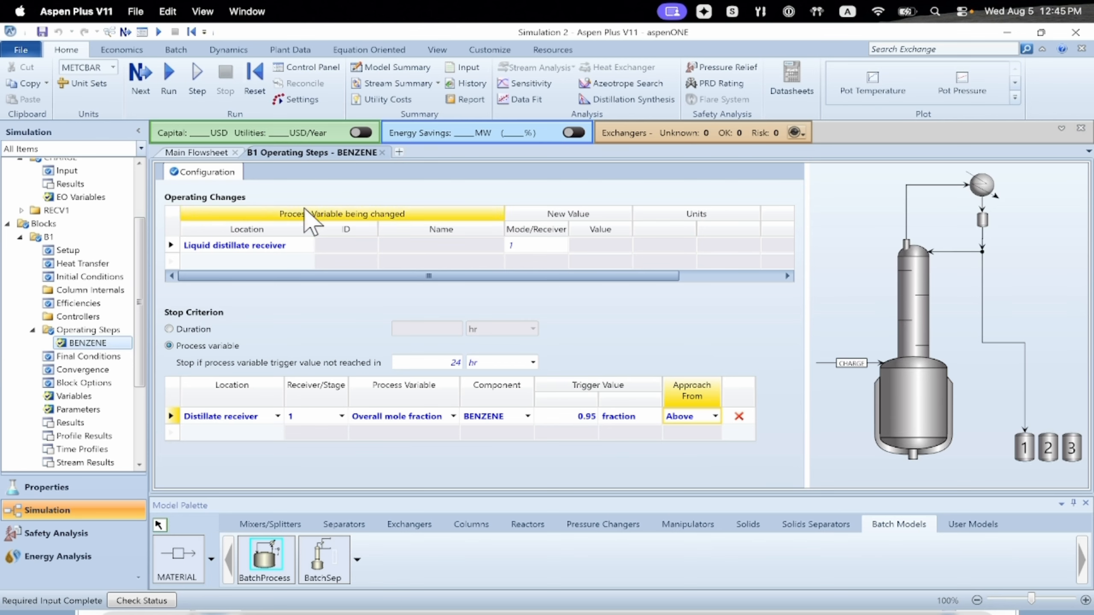
left_click(381, 153)
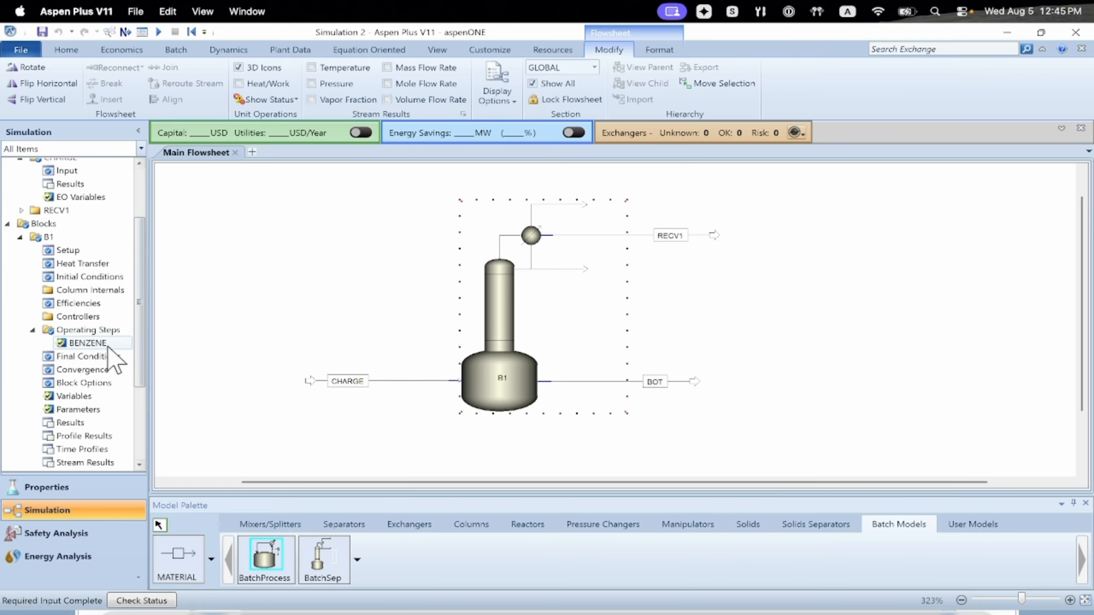
- Add a second operating step to B1 and name it MCB
left_click(90, 331)
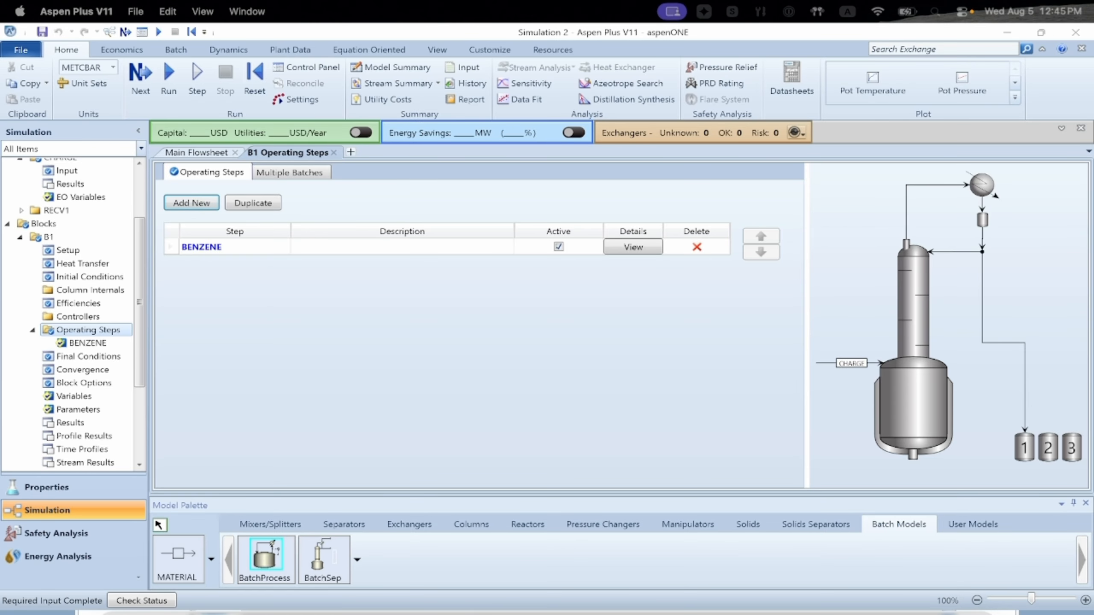
left_click(187, 199)
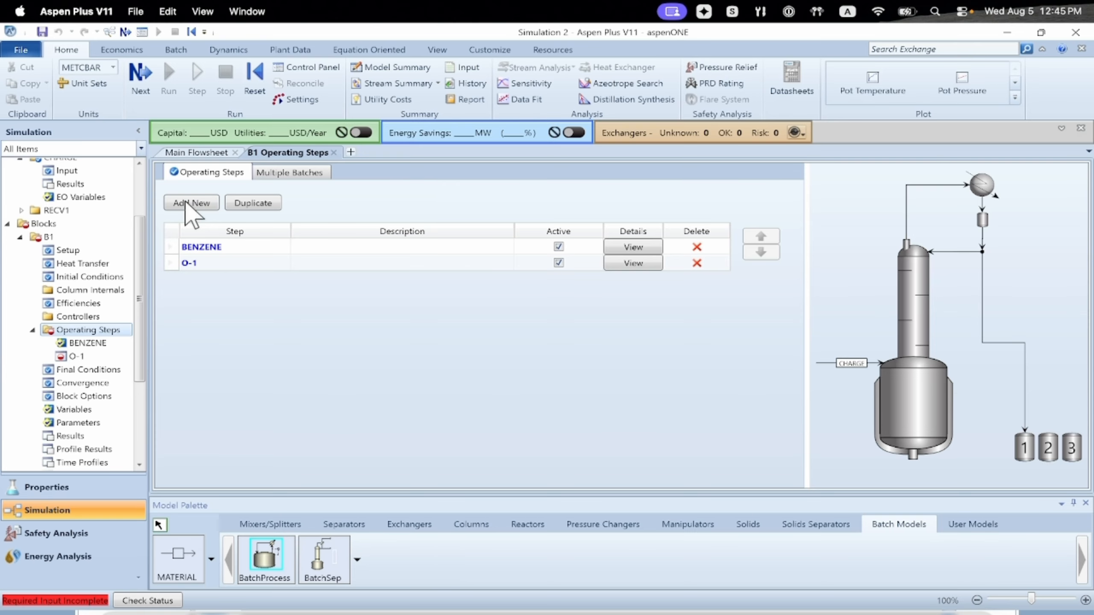
left_click(202, 265)
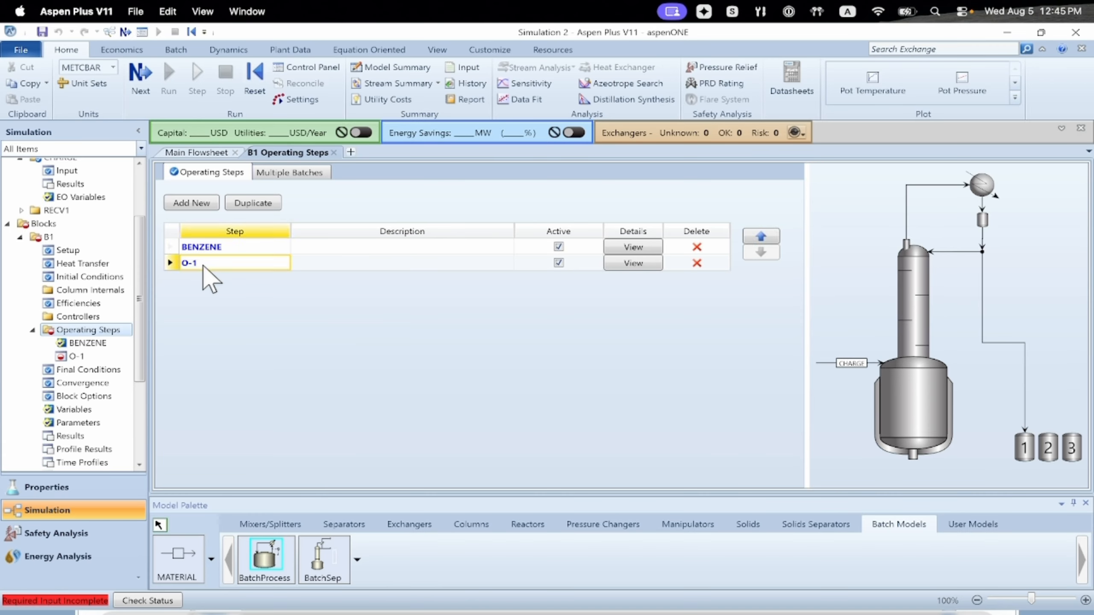
type("MCB")
key("Return")
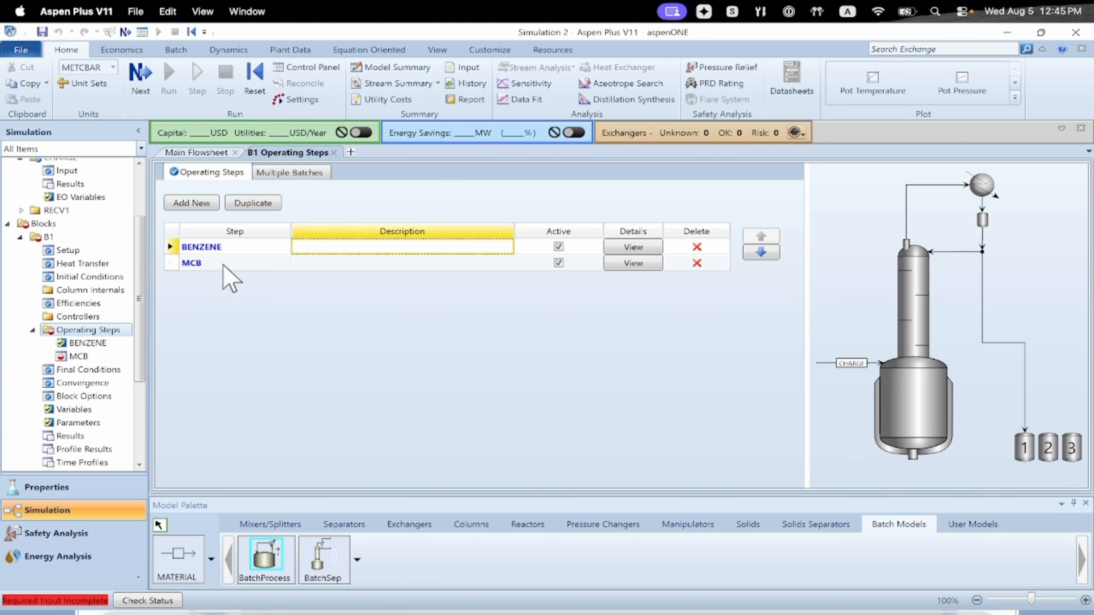
- Open the MCB step's details and add an operating change that switches the liquid distillate receiver to 2
left_click(632, 264)
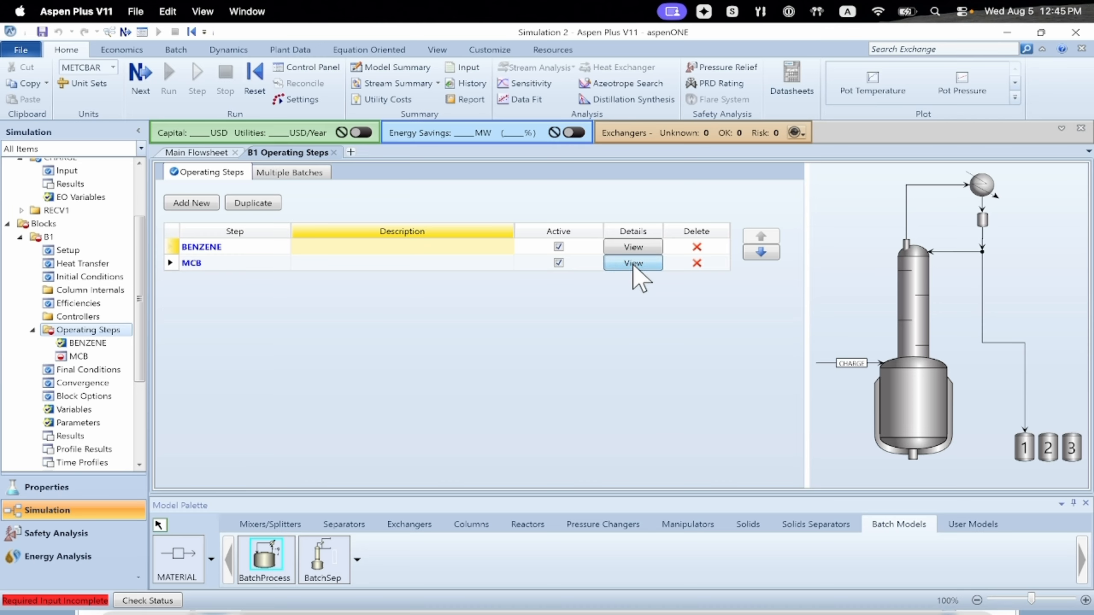
left_click(307, 245)
left_click(308, 245)
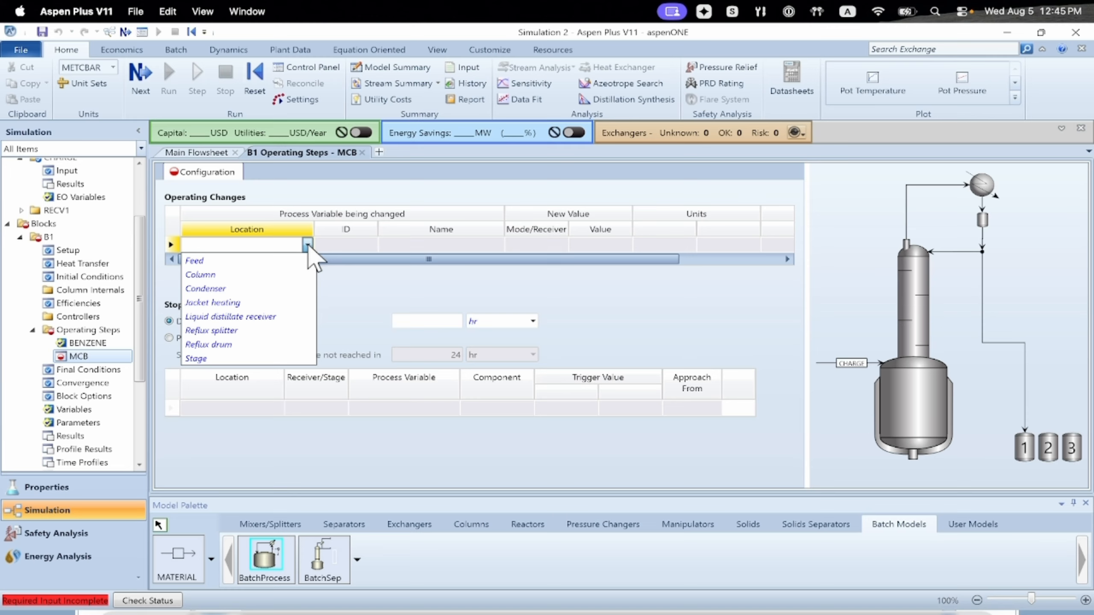
left_click(241, 317)
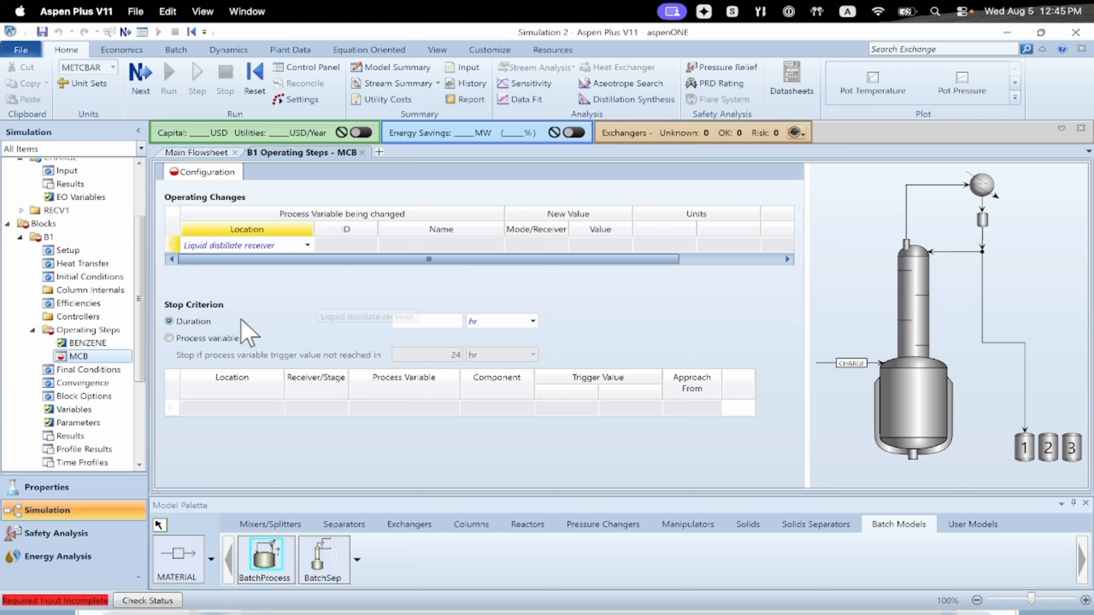
left_click(560, 245)
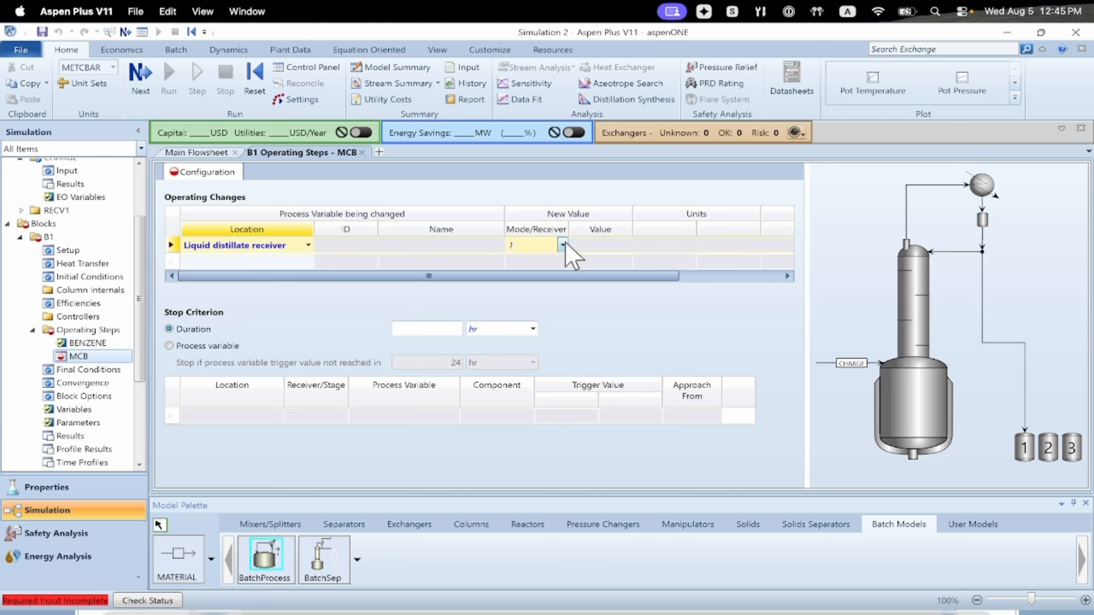
left_click(562, 245)
left_click(530, 272)
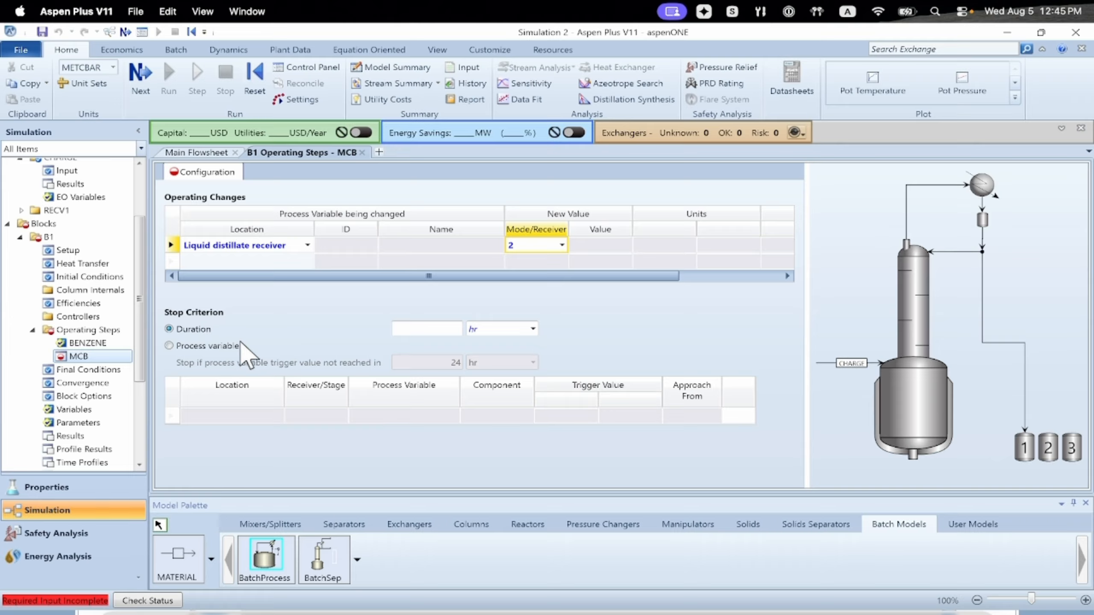
- Base the MCB step's stop criterion on a process variable located at distillate receiver 2
left_click(168, 346)
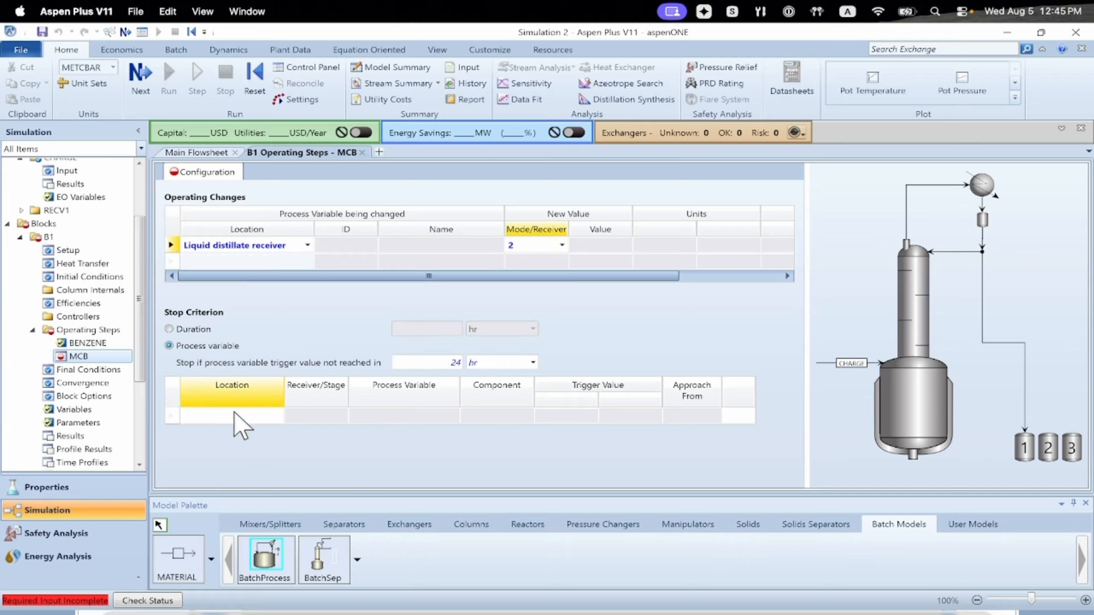
left_click(278, 416)
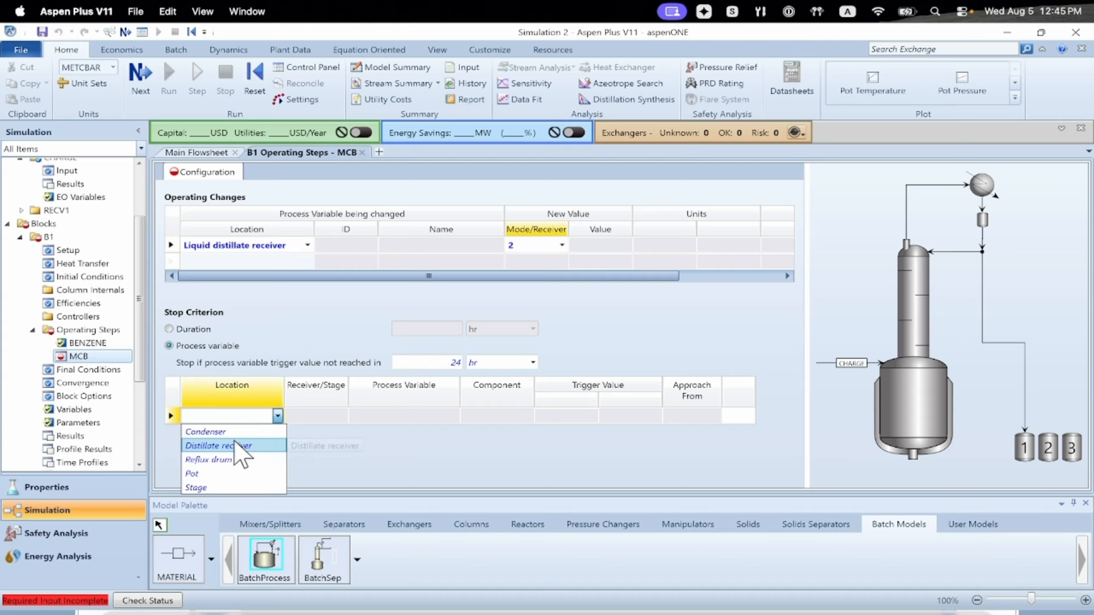
left_click(286, 447)
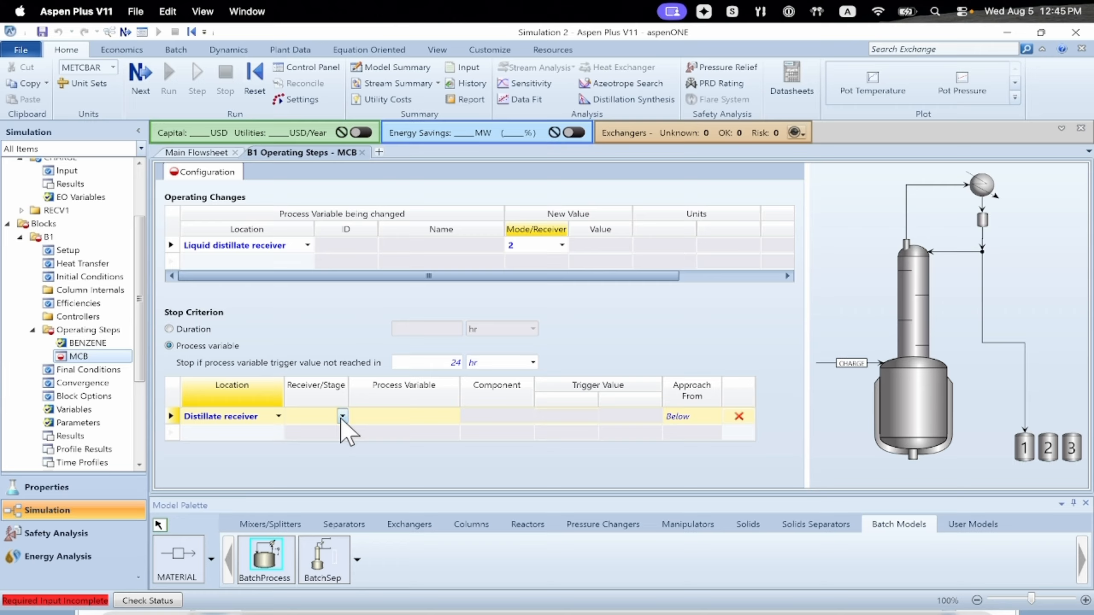
left_click(340, 417)
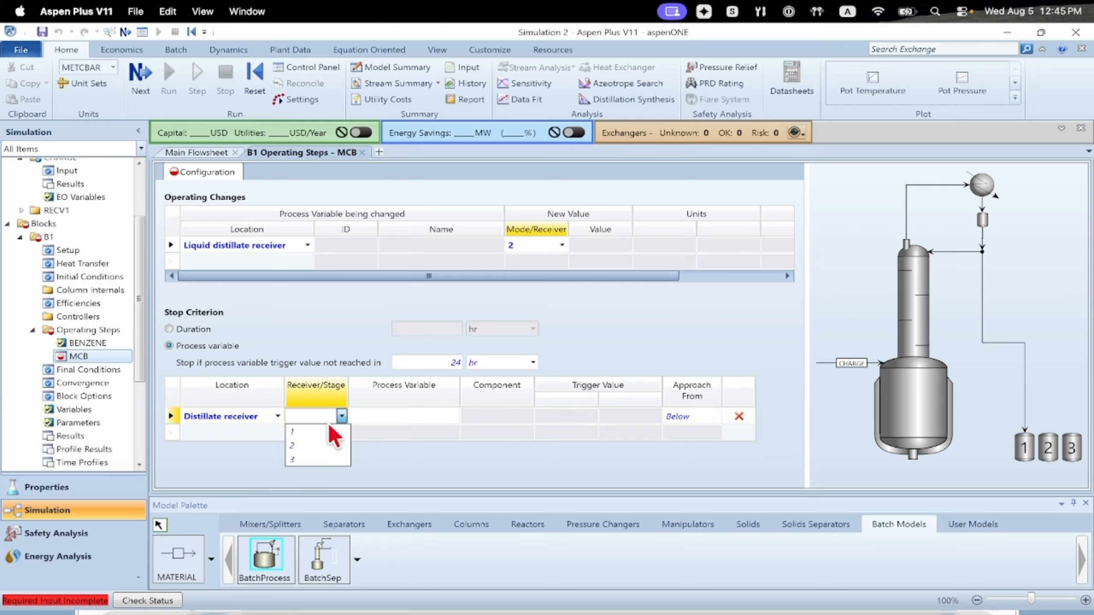
left_click(303, 447)
- Set the MCB step to stop on an MCB overall mole fraction with trigger value 0.9, and close its form
left_click(452, 417)
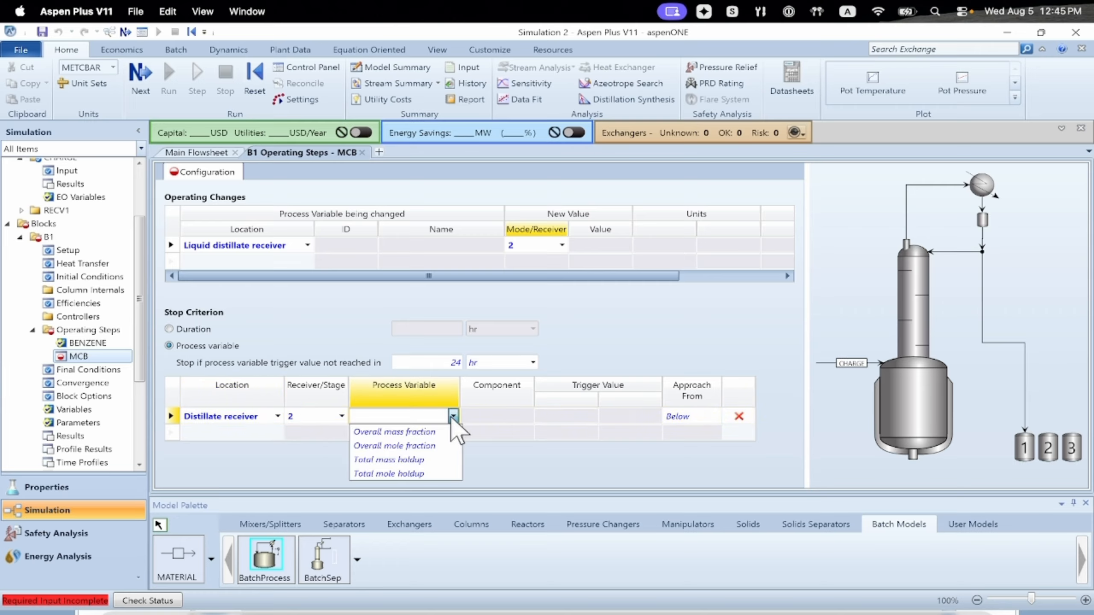
left_click(406, 444)
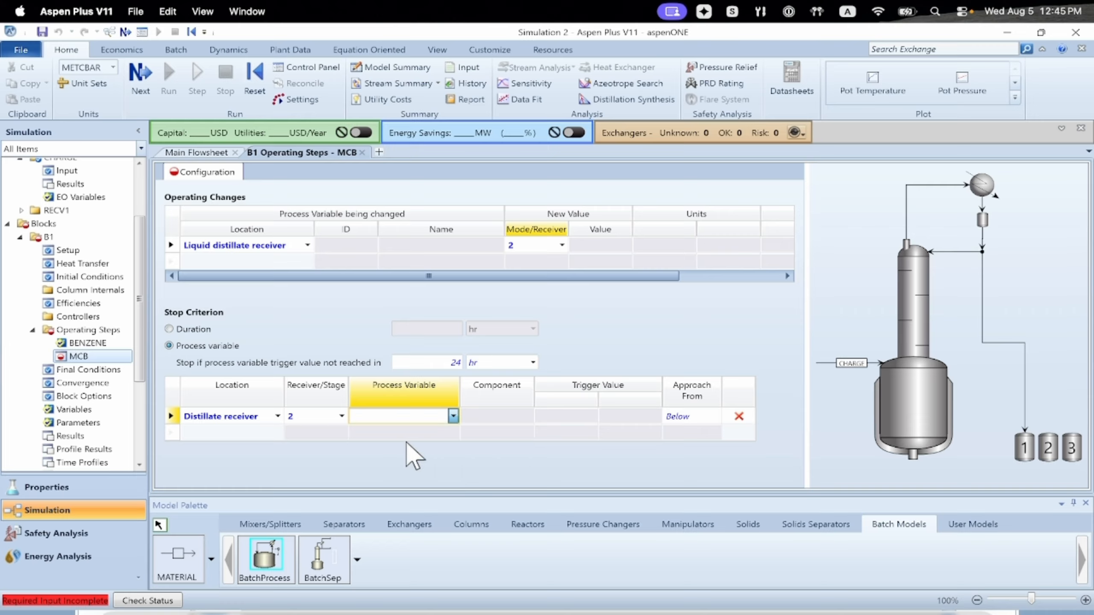
left_click(527, 416)
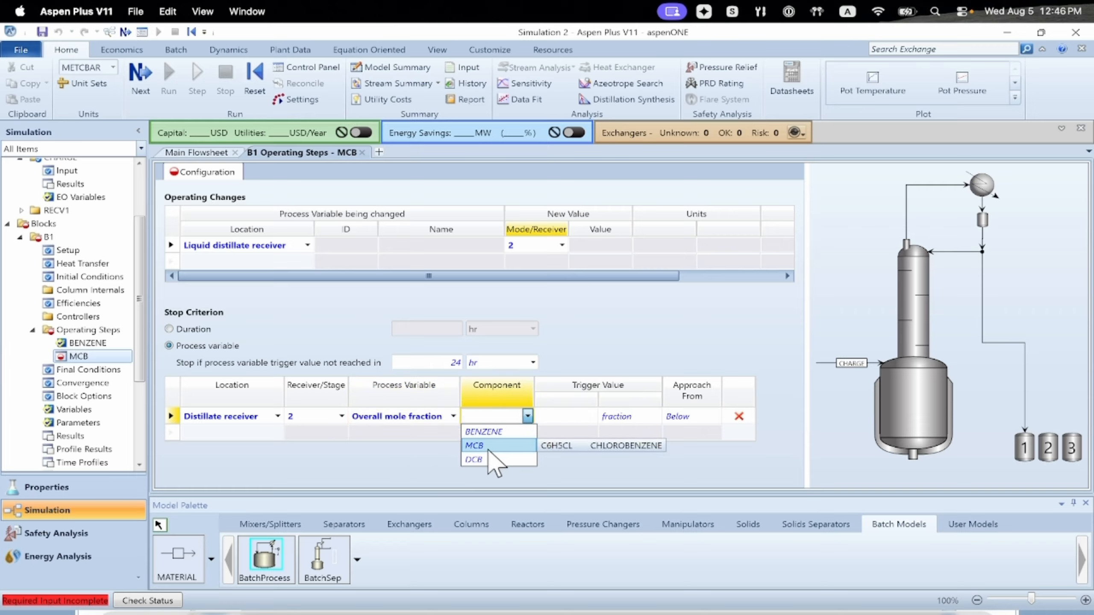
left_click(488, 449)
left_click(570, 421)
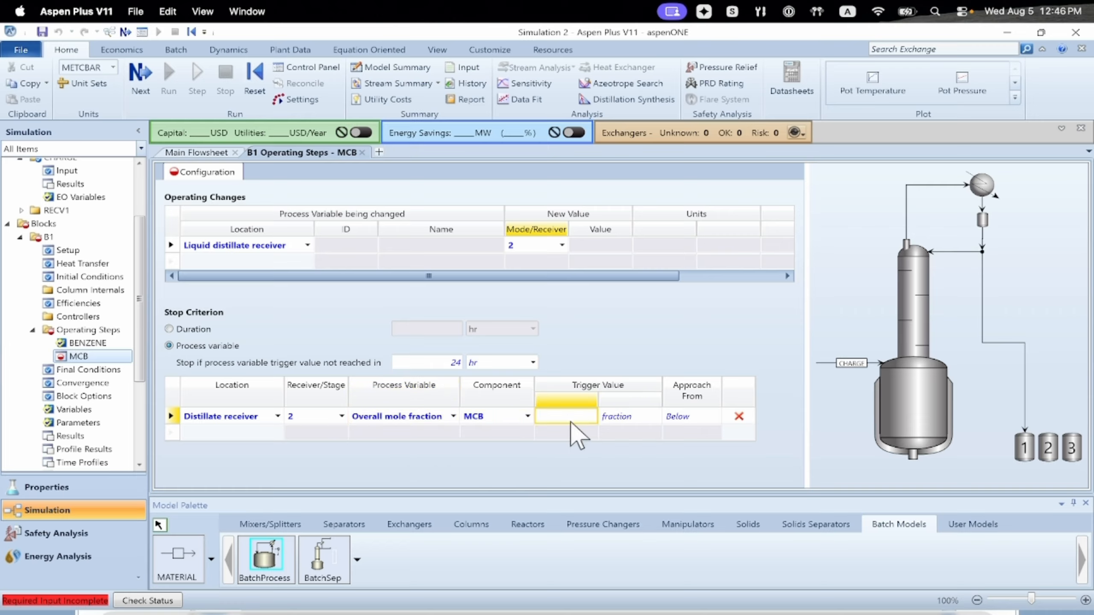
type("0.9")
key("Return")
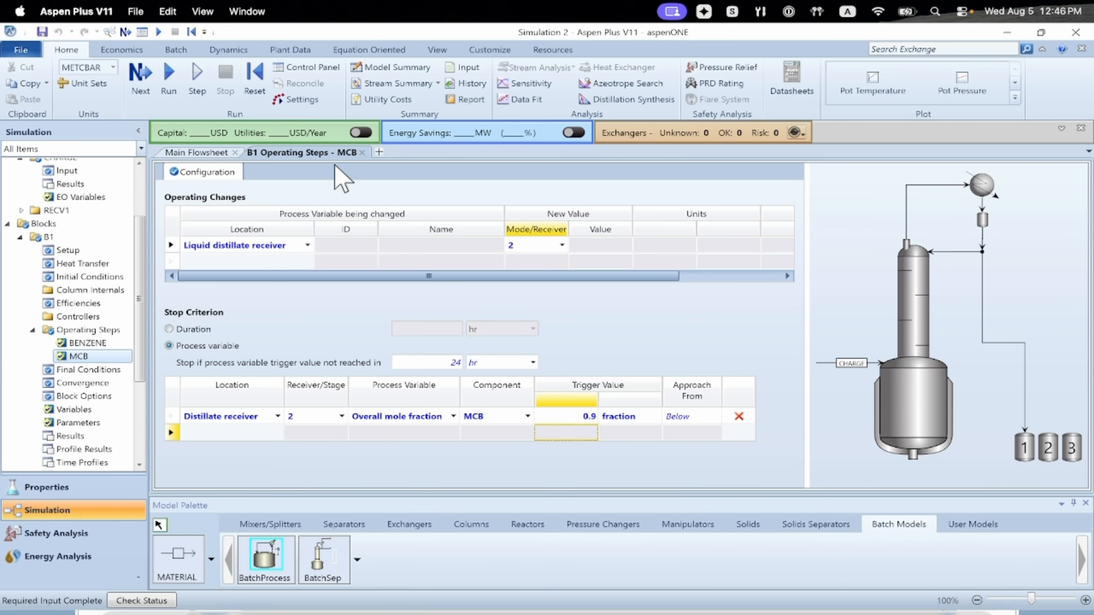
left_click(362, 152)
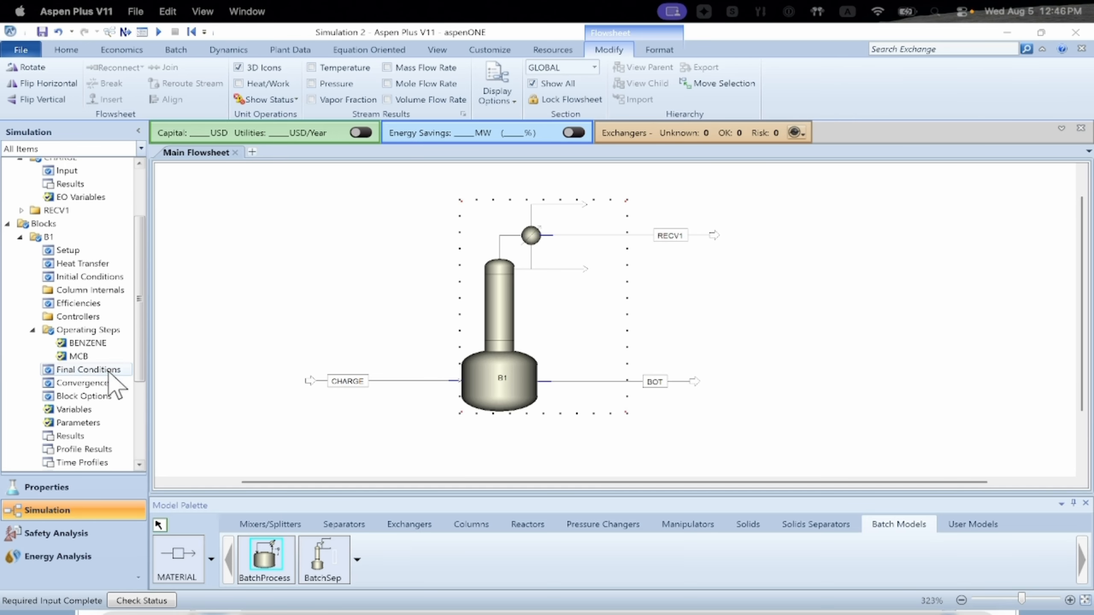
- Add a third operating step to B1 and name it FINISH
left_click(71, 331)
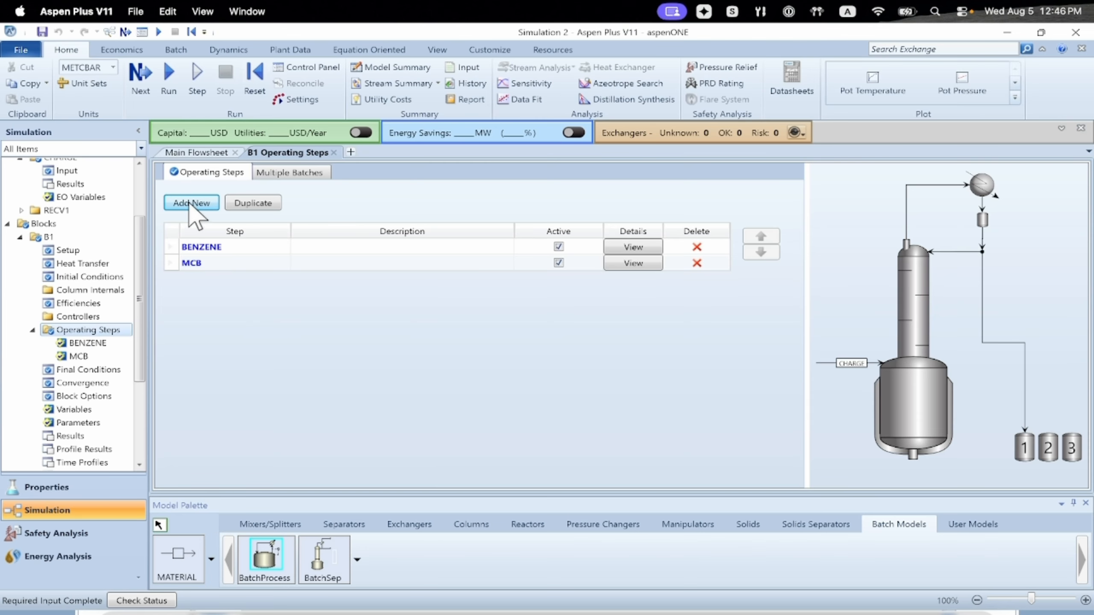
left_click(188, 200)
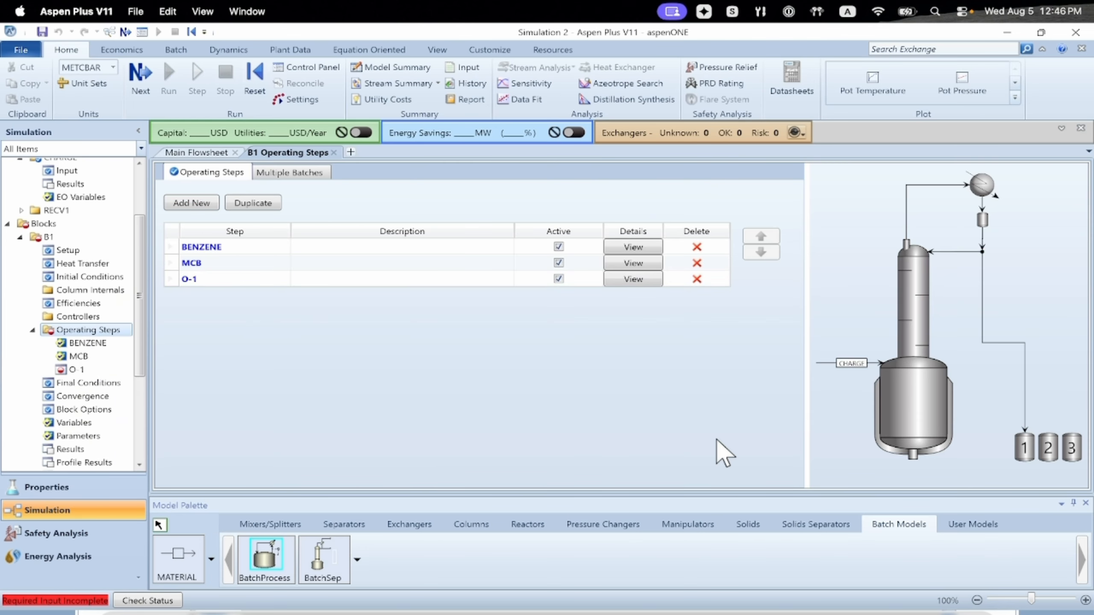
left_click(231, 281)
type("FINISH")
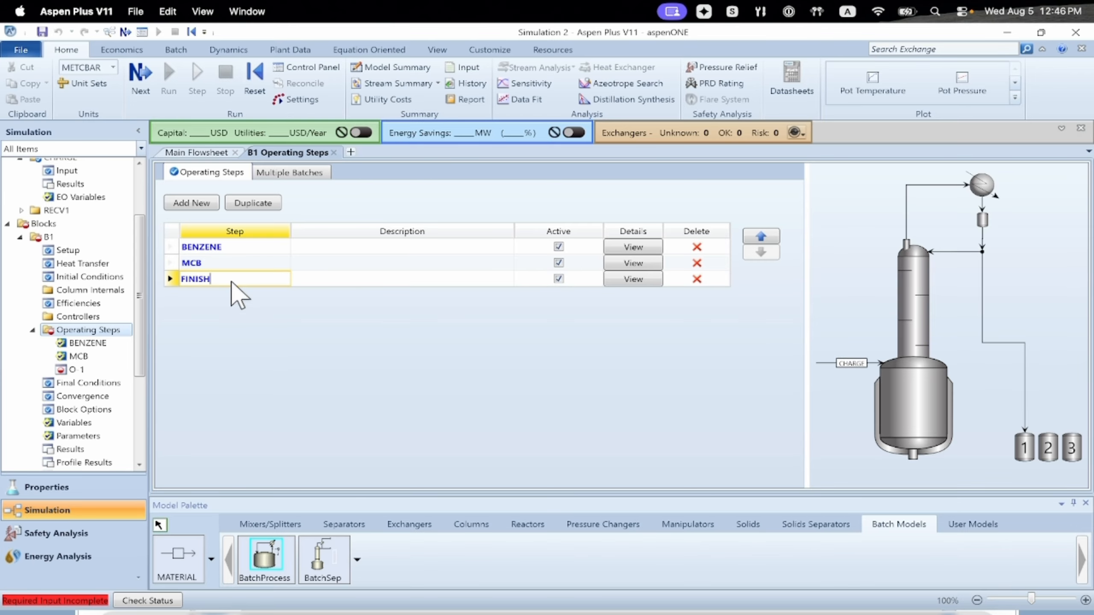
key("Return")
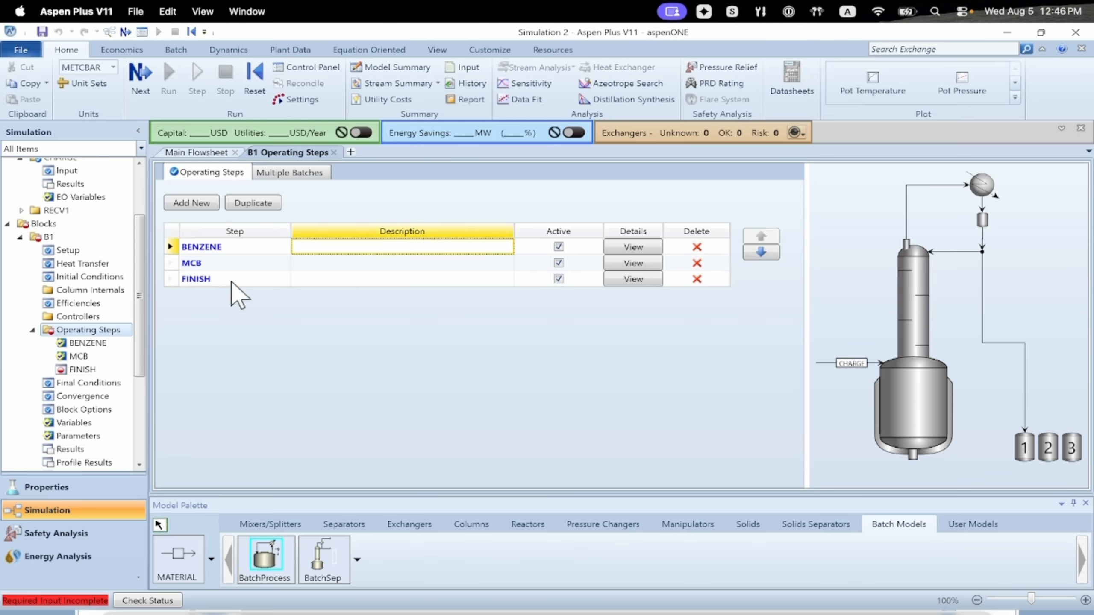
- Open the FINISH step's details, add an operating change at the liquid distillate receiver, and choose its receiver number
left_click(630, 280)
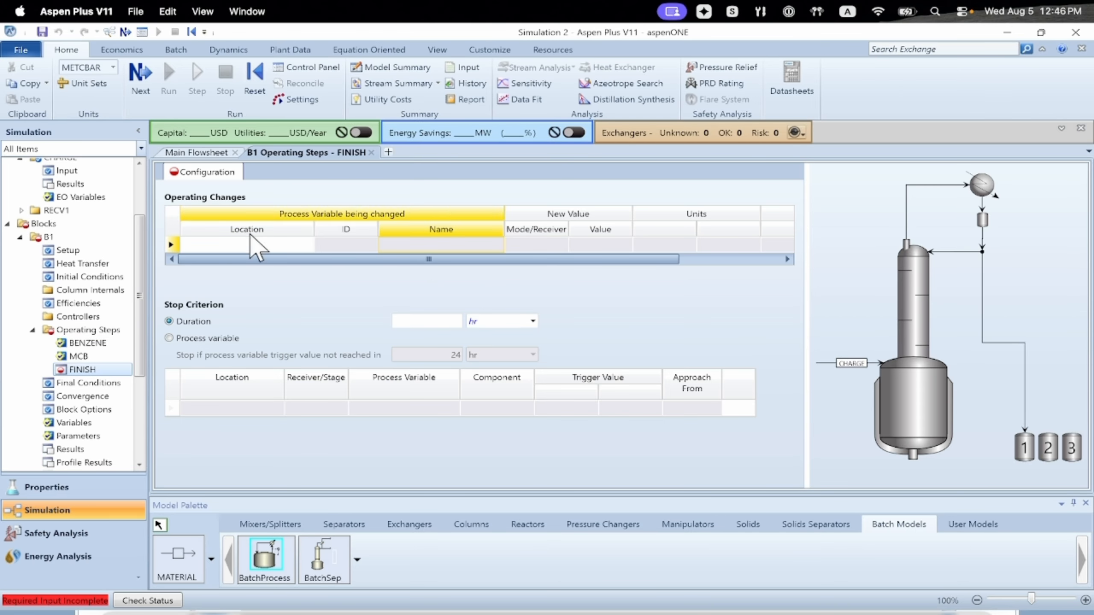
left_click(252, 241)
left_click(307, 246)
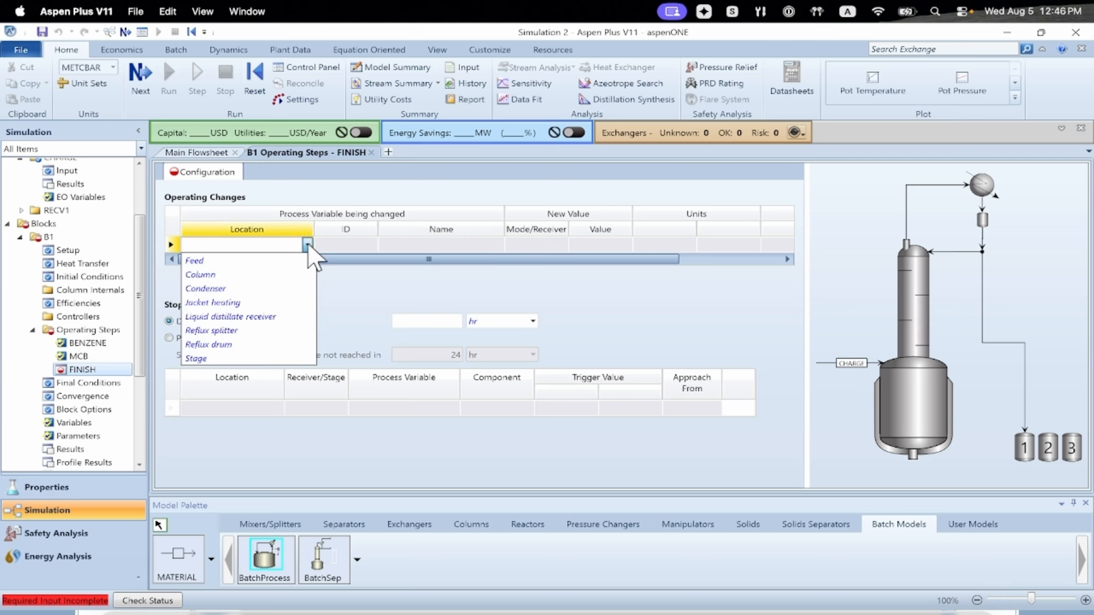
left_click(211, 316)
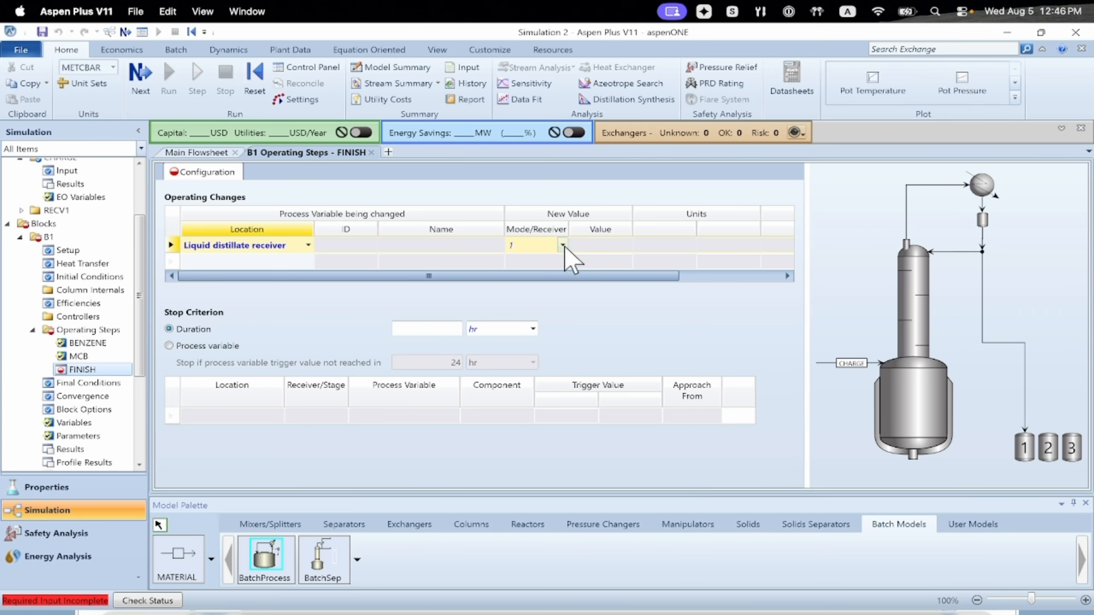
left_click(563, 245)
left_click(524, 283)
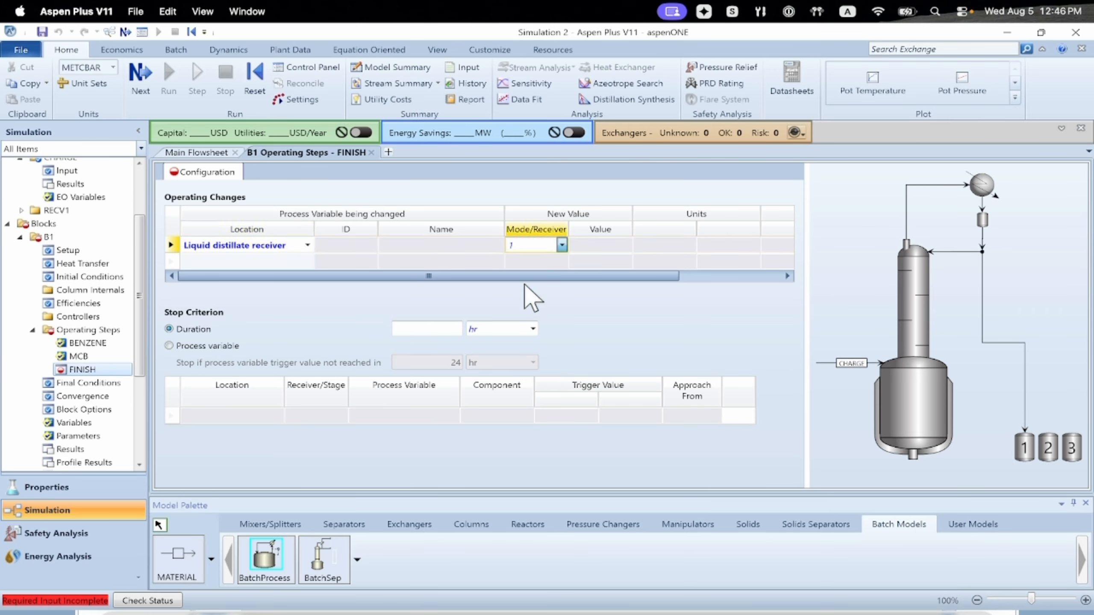
- Direct the FINISH step's distillate to receiver 3 and base its stop criterion on a process variable in the pot
type("3")
left_click(180, 346)
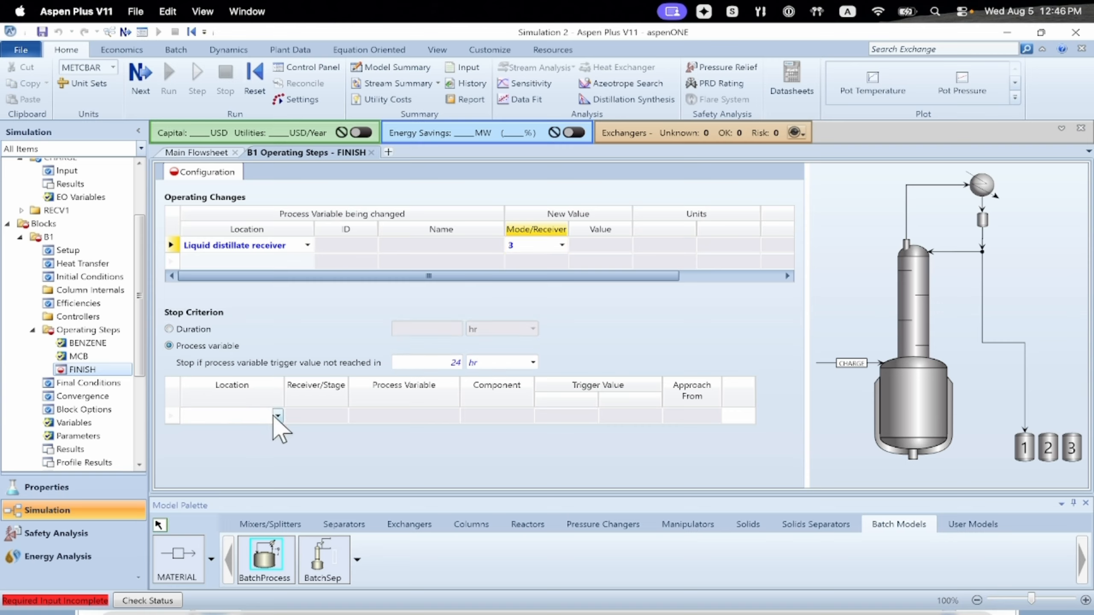
left_click(275, 416)
left_click(209, 474)
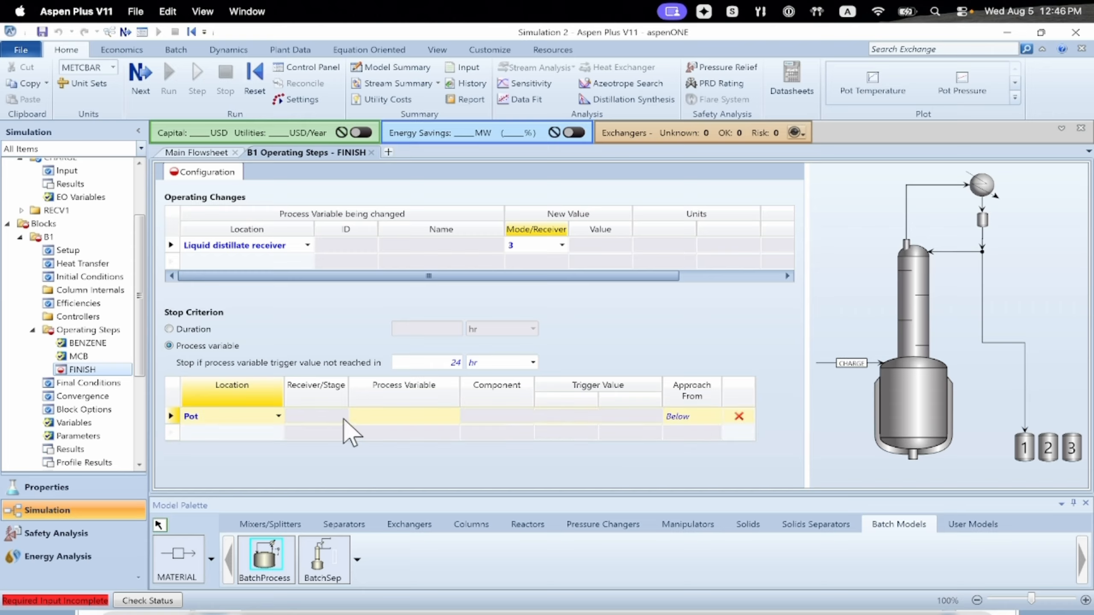
- Set the FINISH step to stop on a DCB liquid mole fraction with trigger value 0.98, and close its form
left_click(452, 417)
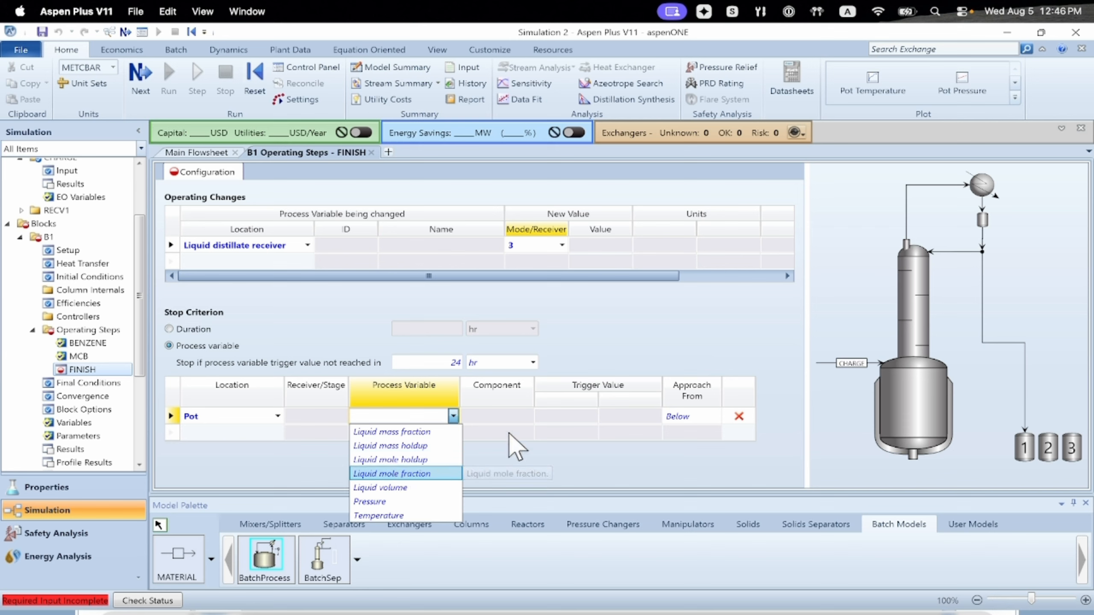
left_click(527, 421)
left_click(526, 416)
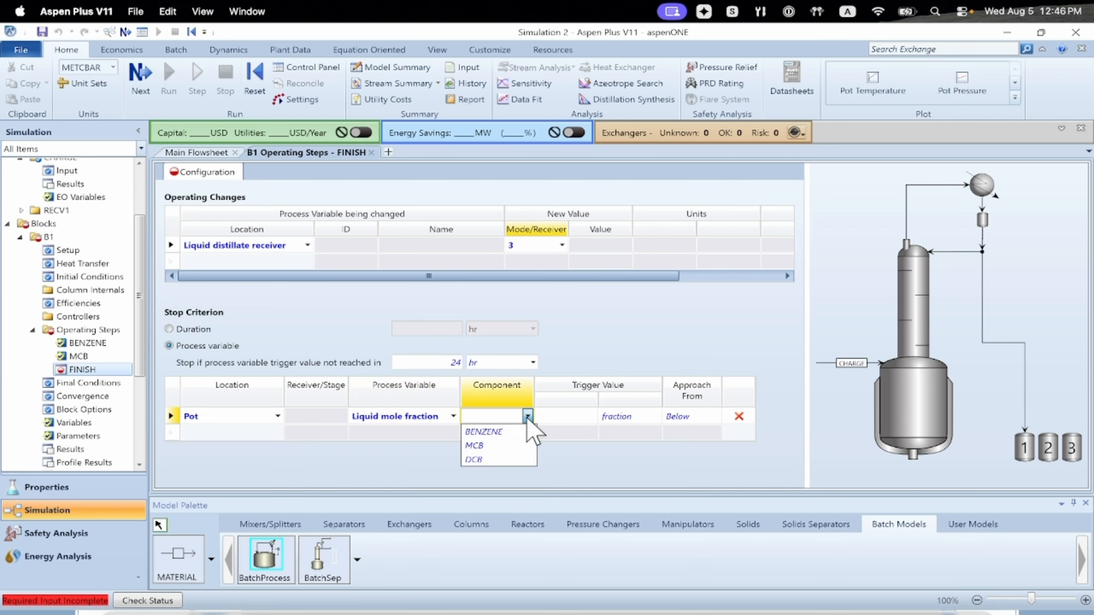
left_click(490, 455)
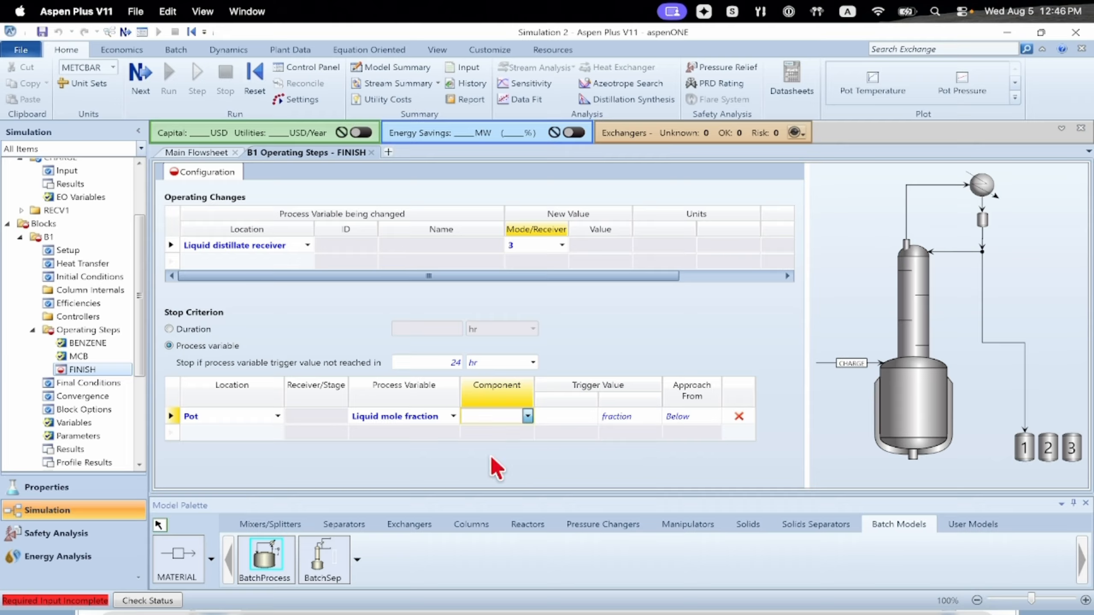
left_click(569, 414)
type("0.98")
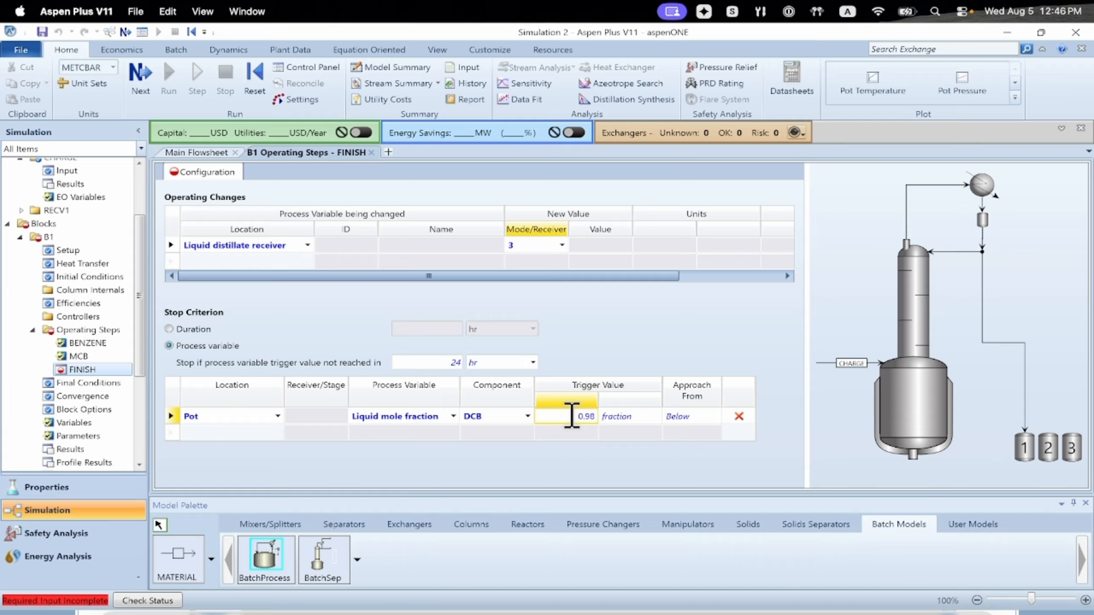
key("Return")
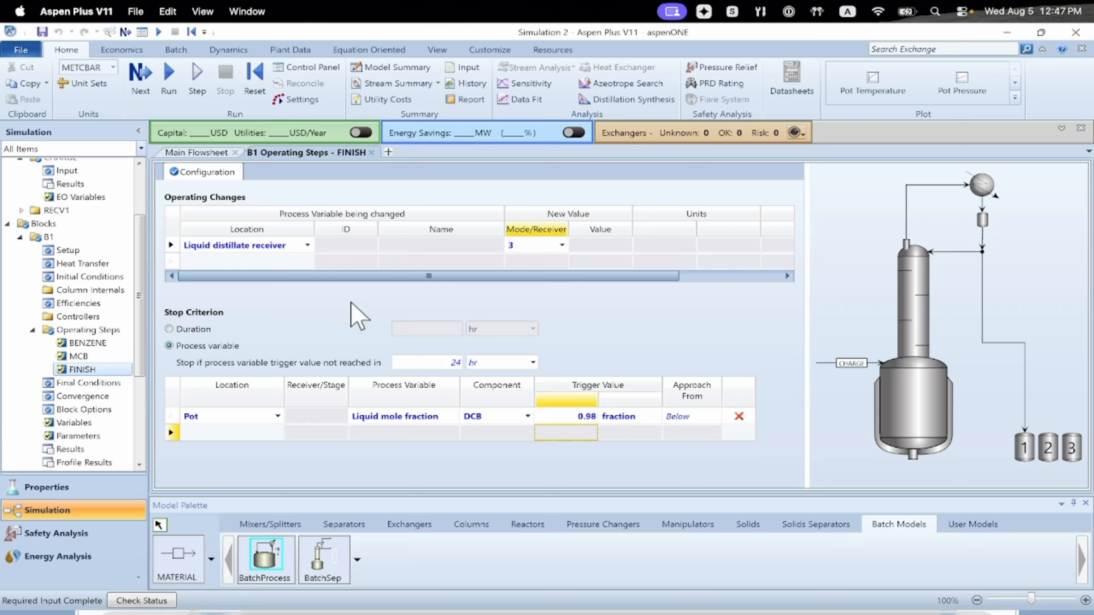
left_click(371, 152)
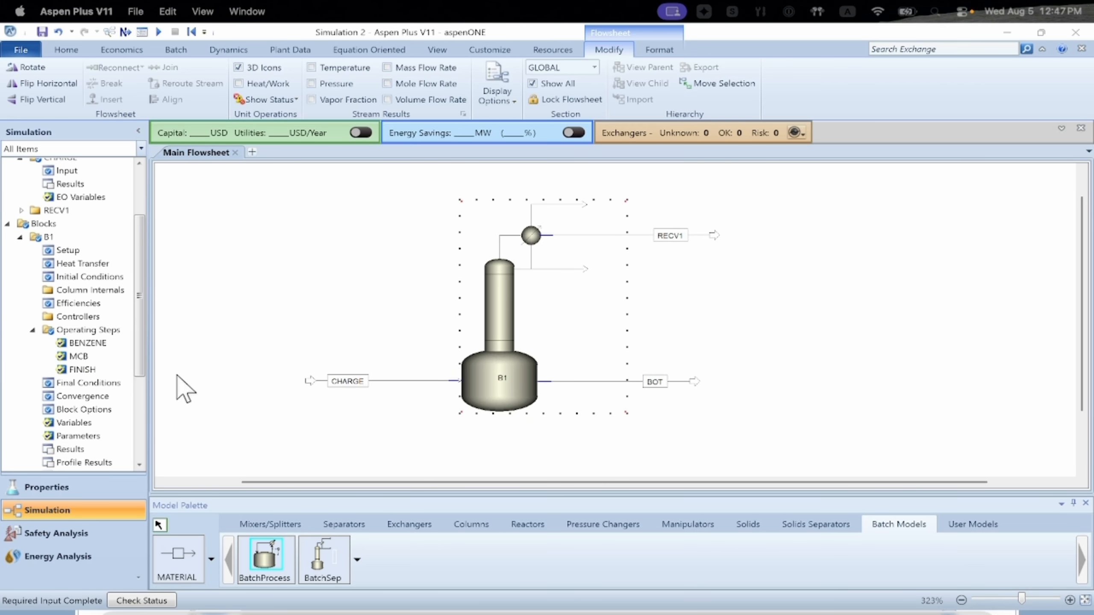
- In B1's convergence settings, set both the initial and minimum integrator step sizes to 0.0001 hr
left_click(63, 382)
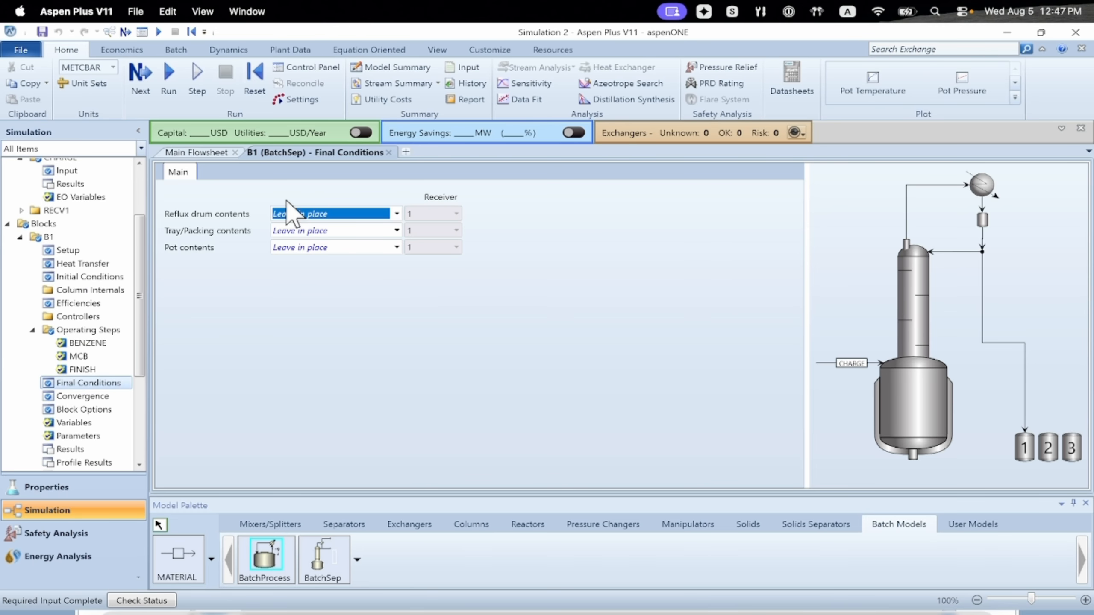
left_click(49, 394)
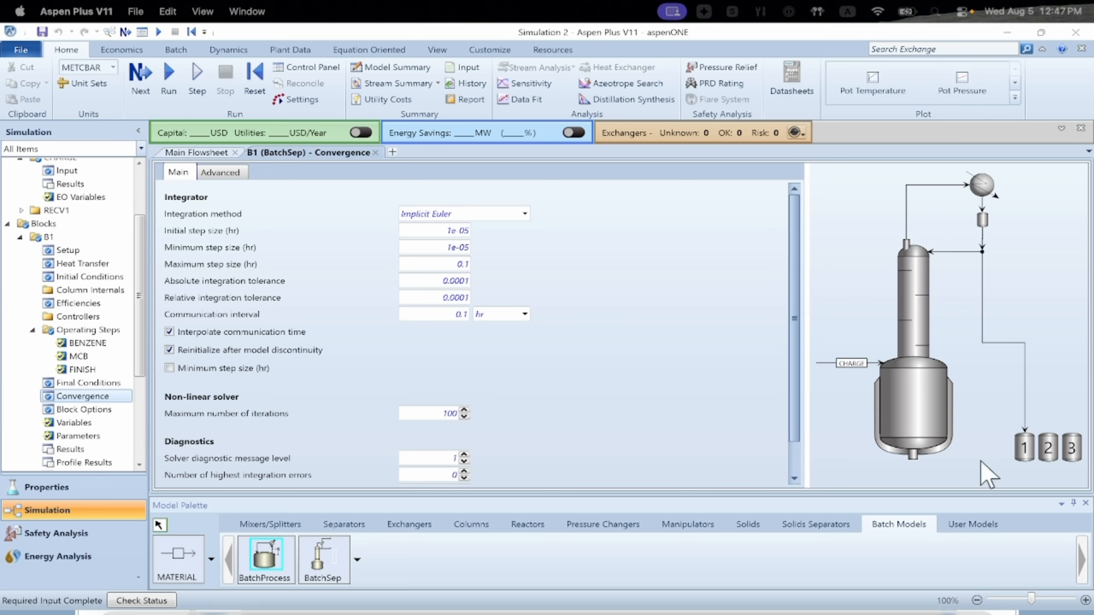
left_click(457, 235)
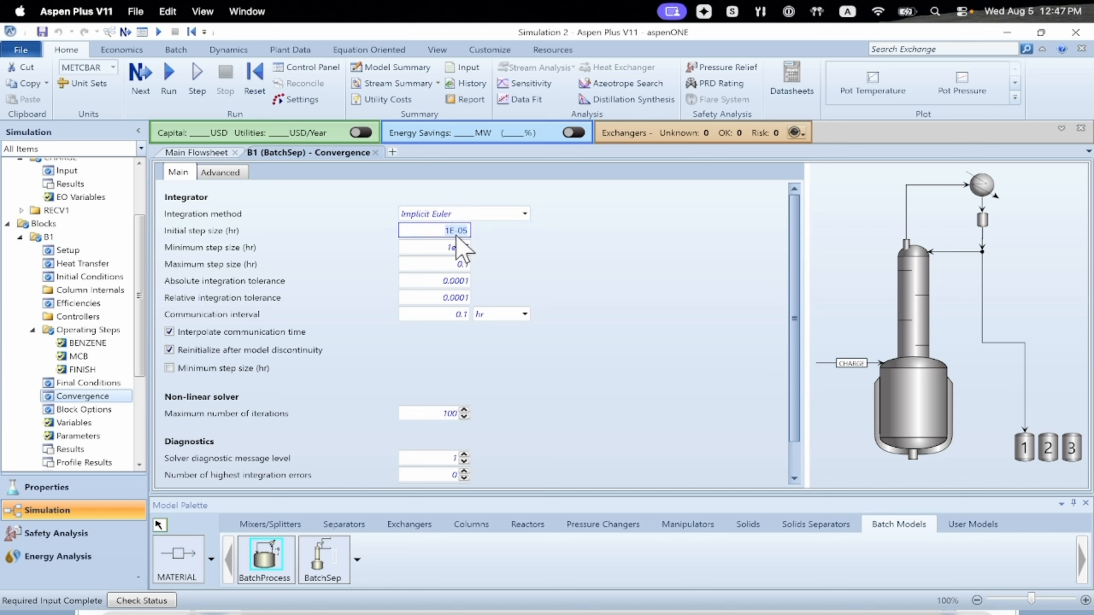
type("0.0001")
key("Return")
left_click(450, 247)
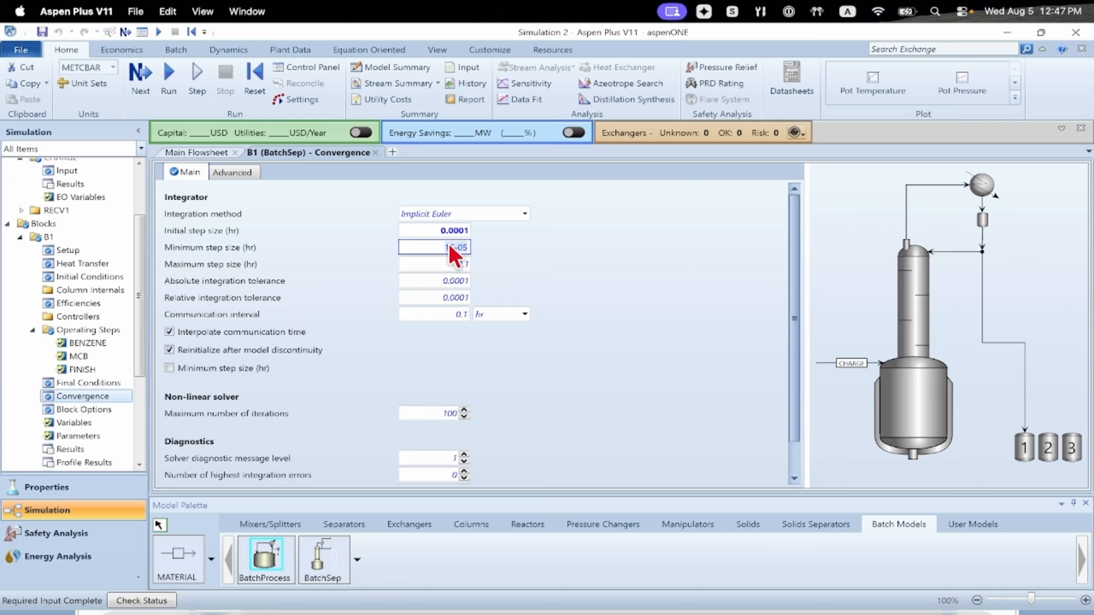
type("0.0001")
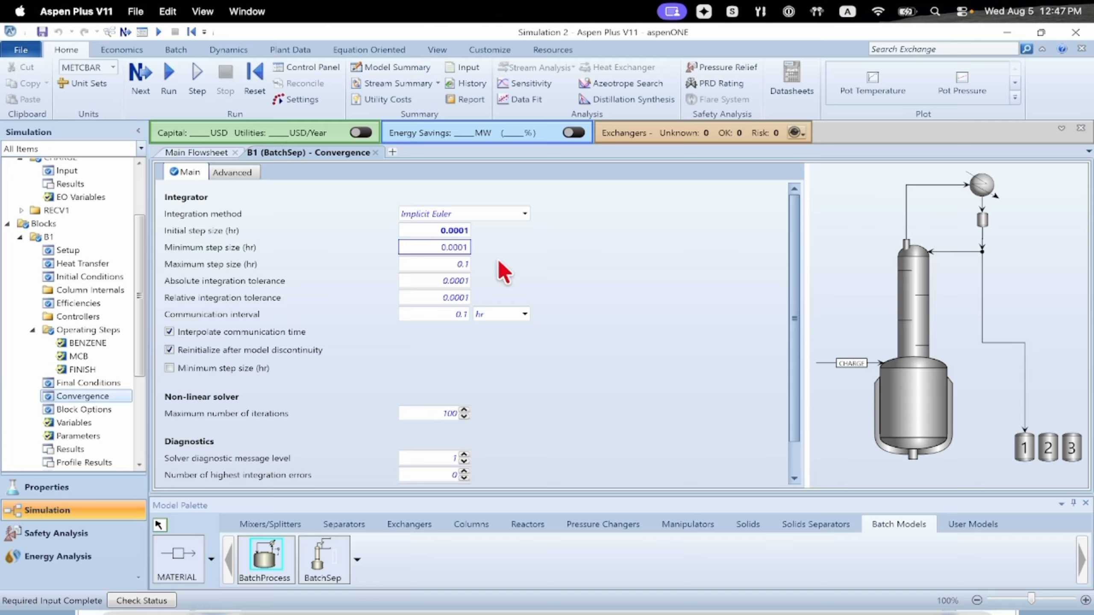
key("Return")
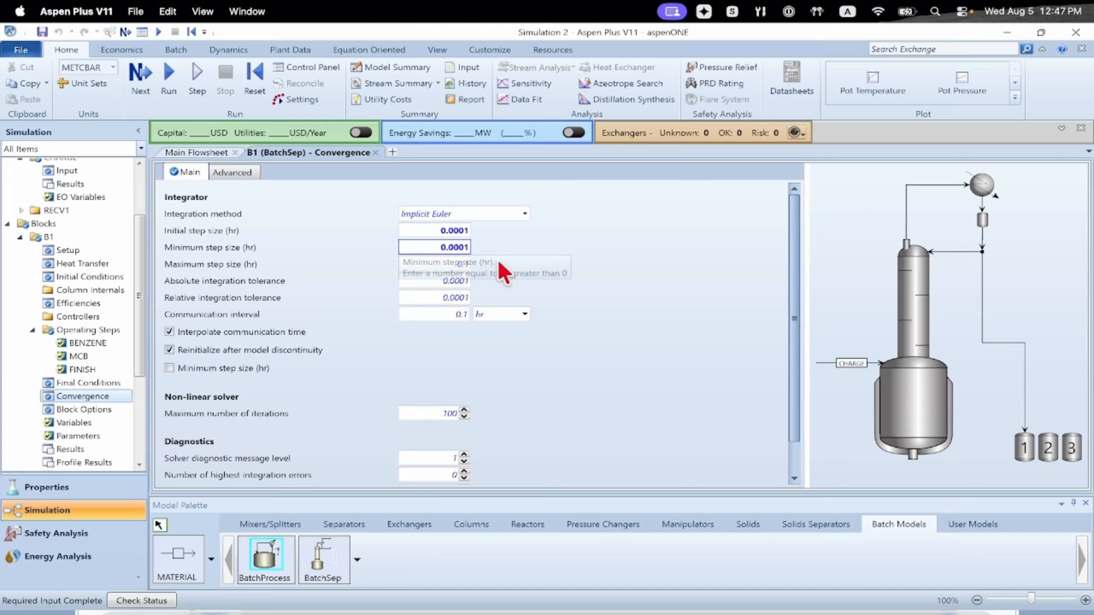
- Set B1's absolute and relative integration tolerances to 1e-05
left_click(459, 284)
type("1e-5")
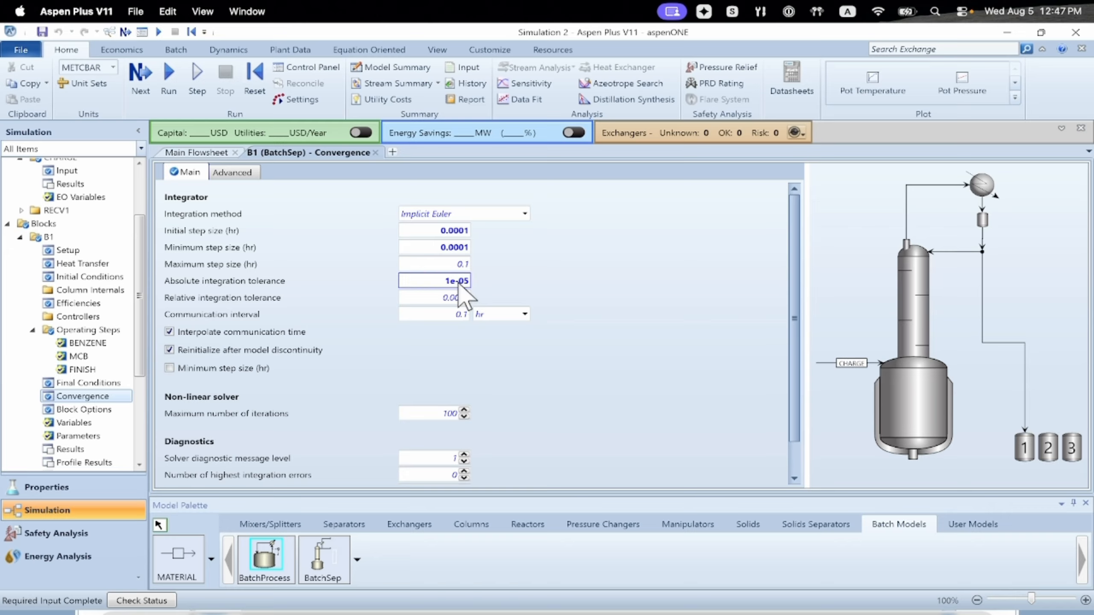
key("Tab")
key("BackSpace")
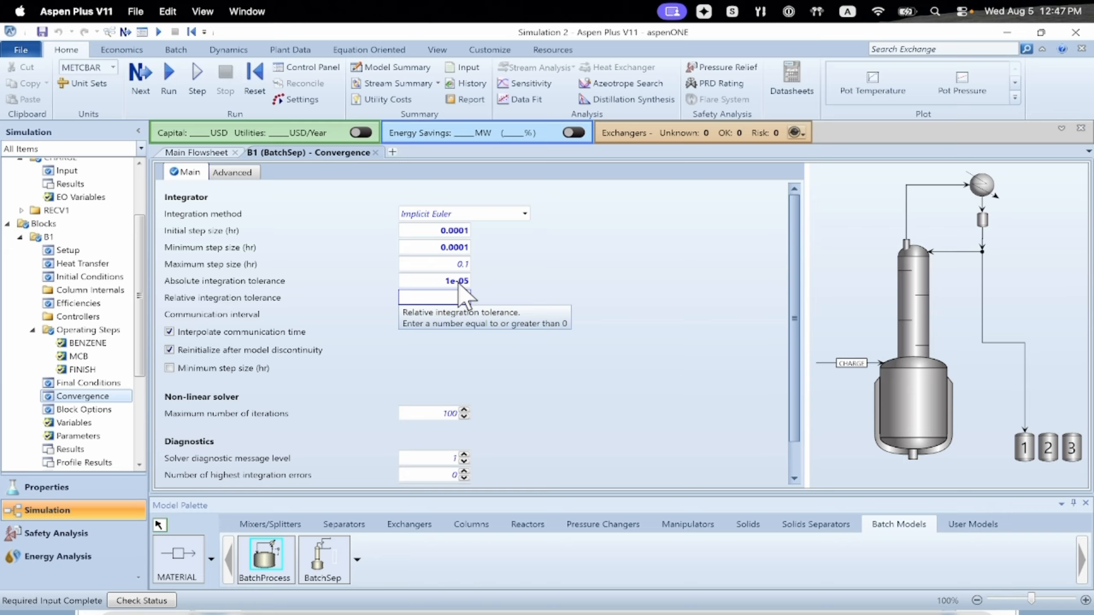
key("ctrl+a")
key("BackSpace")
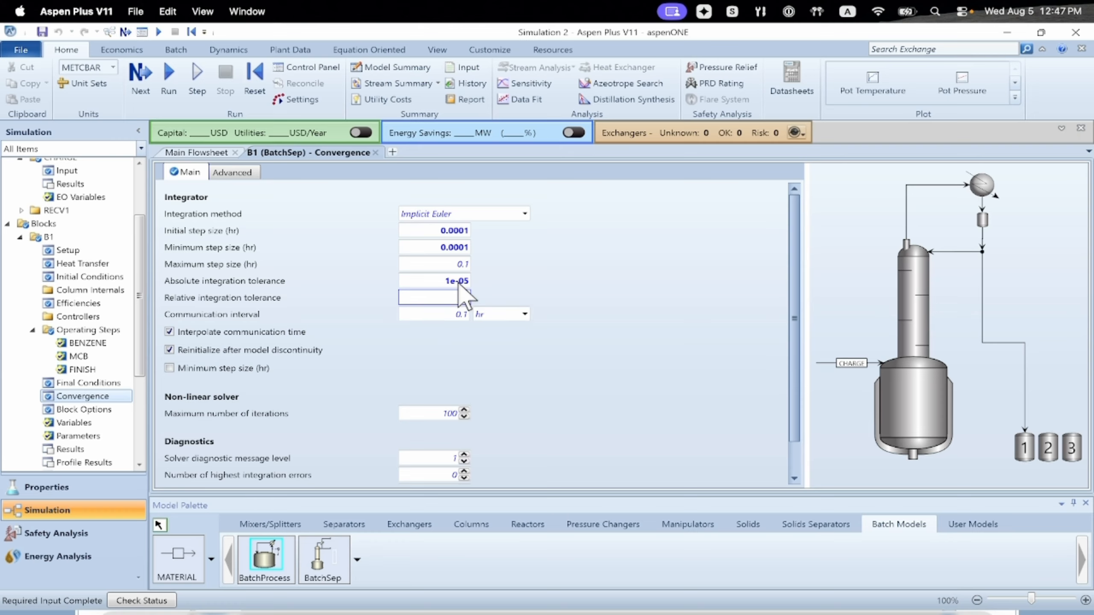
type("1e-05")
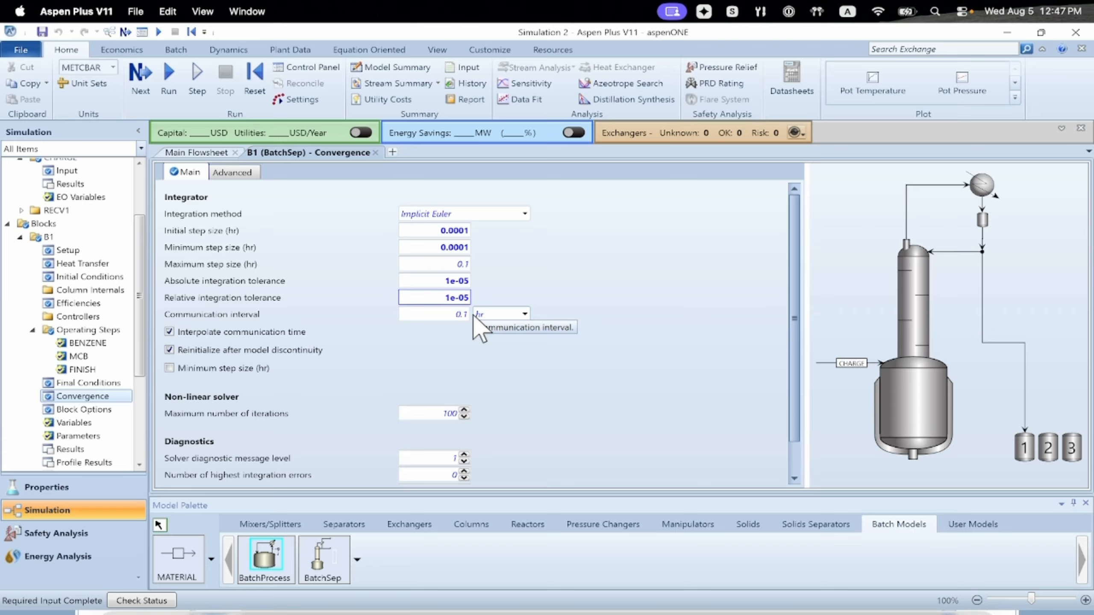
- Set the communication interval of B1's integrator to 0.01 hr
key("Tab")
type("0.0")
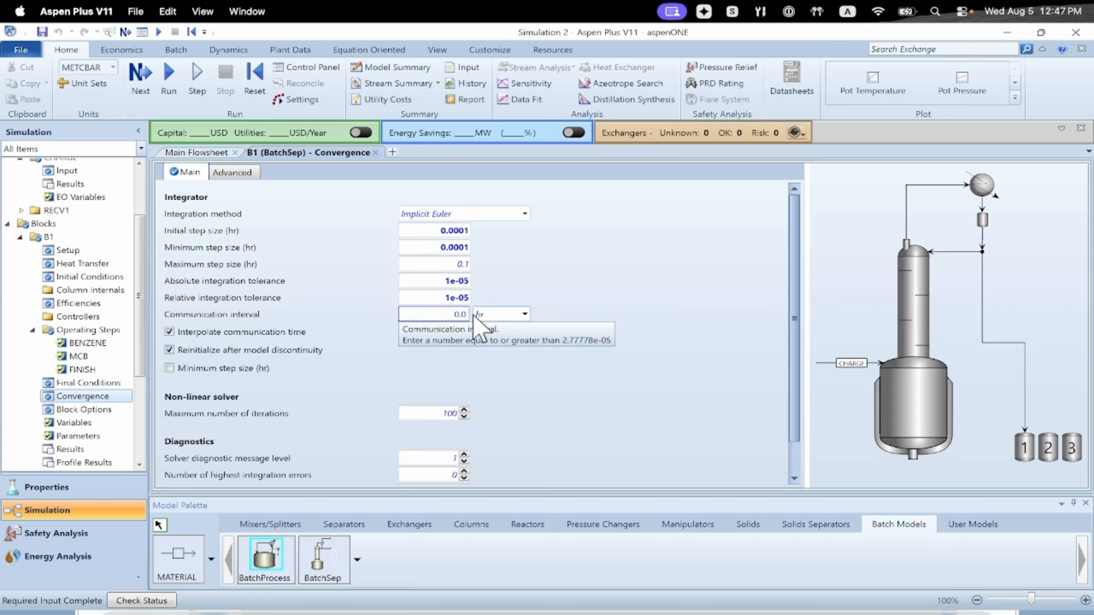
type("1")
left_click_drag(793, 328, 791, 397)
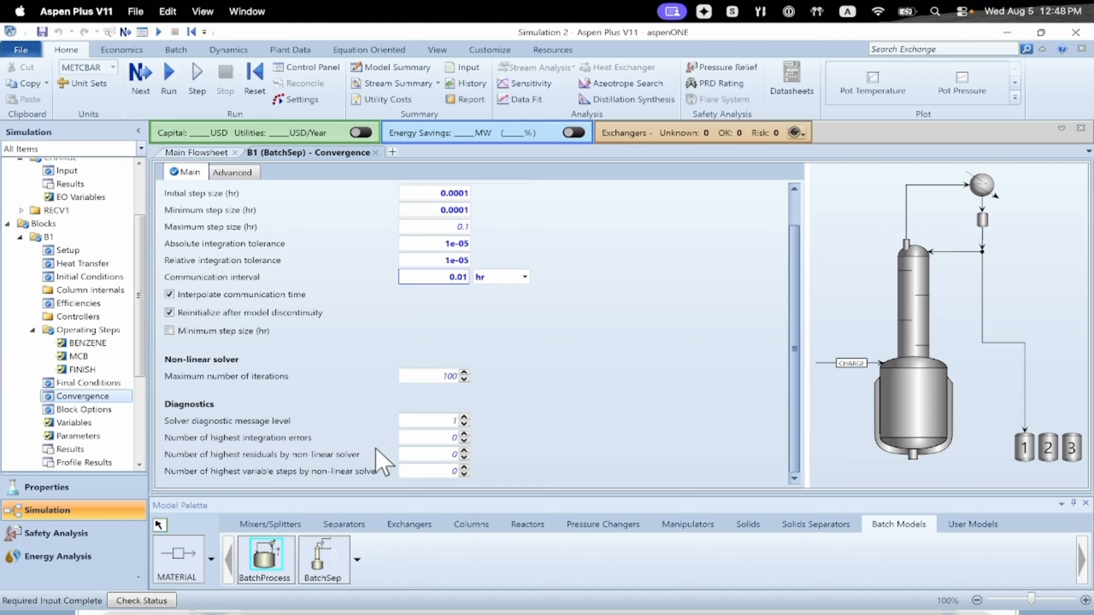
- Review B1's block options and the flowsheet convergence settings, including the general options, EO options and tear streams
left_click(48, 406)
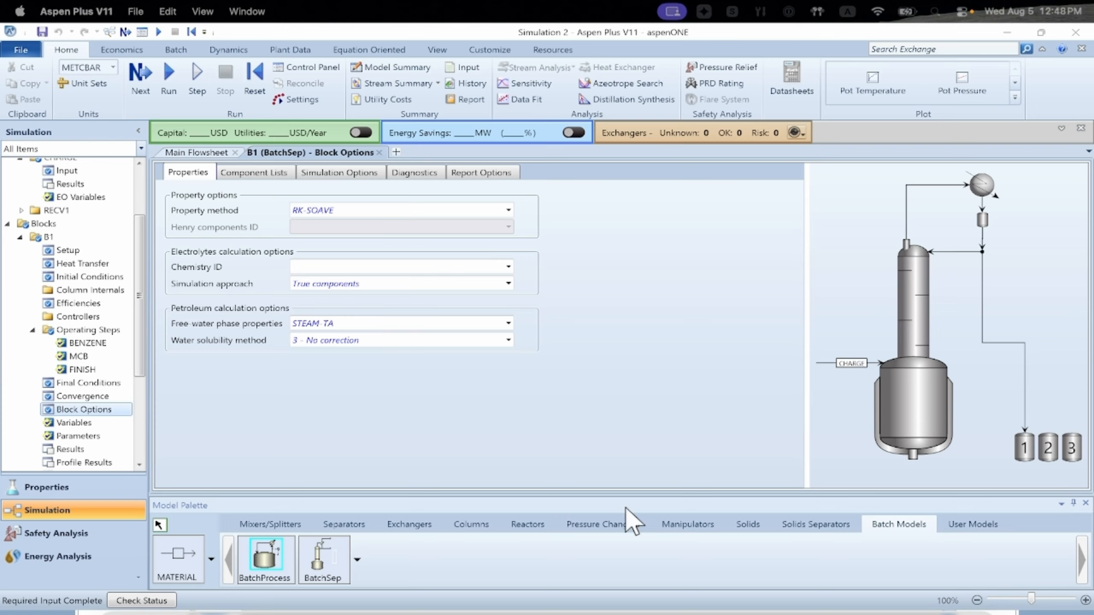
scroll(129, 402, "down", 4)
scroll(129, 402, "down", 1)
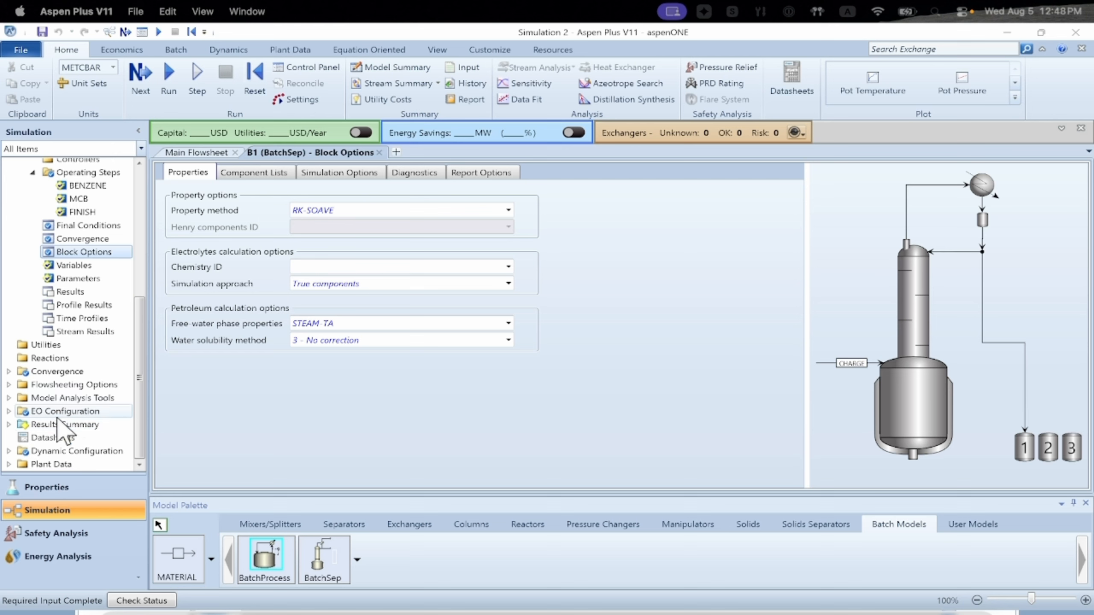
left_click(9, 371)
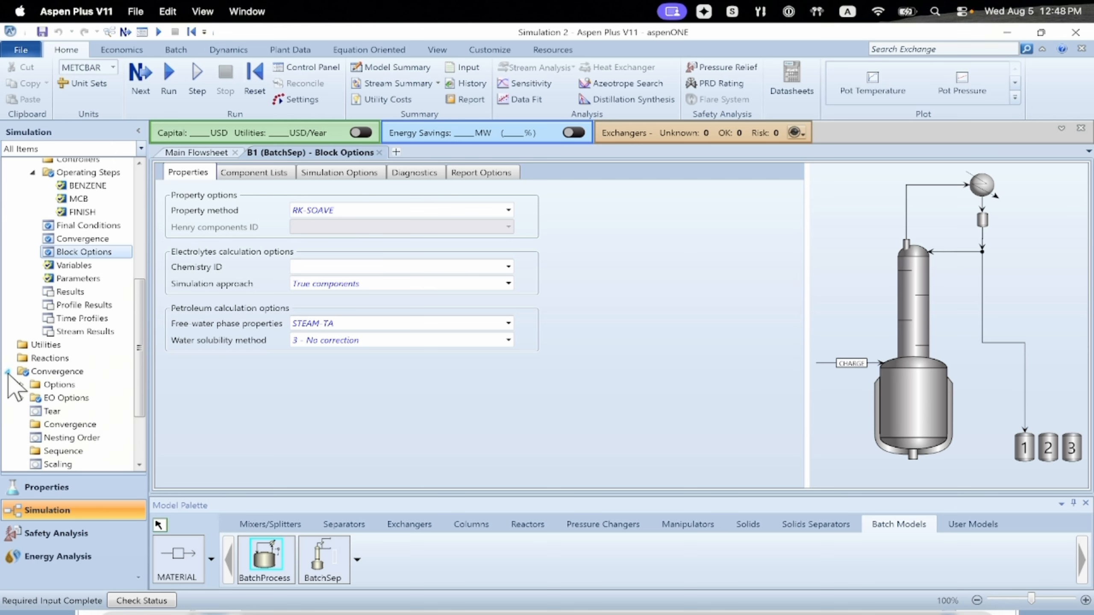
left_click(38, 373)
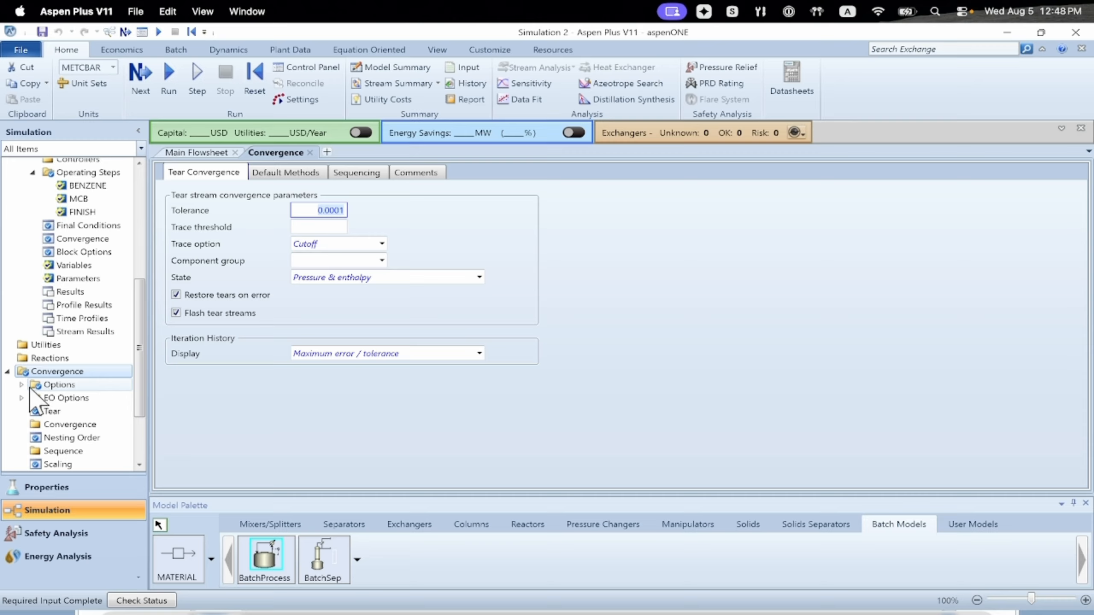
left_click(59, 384)
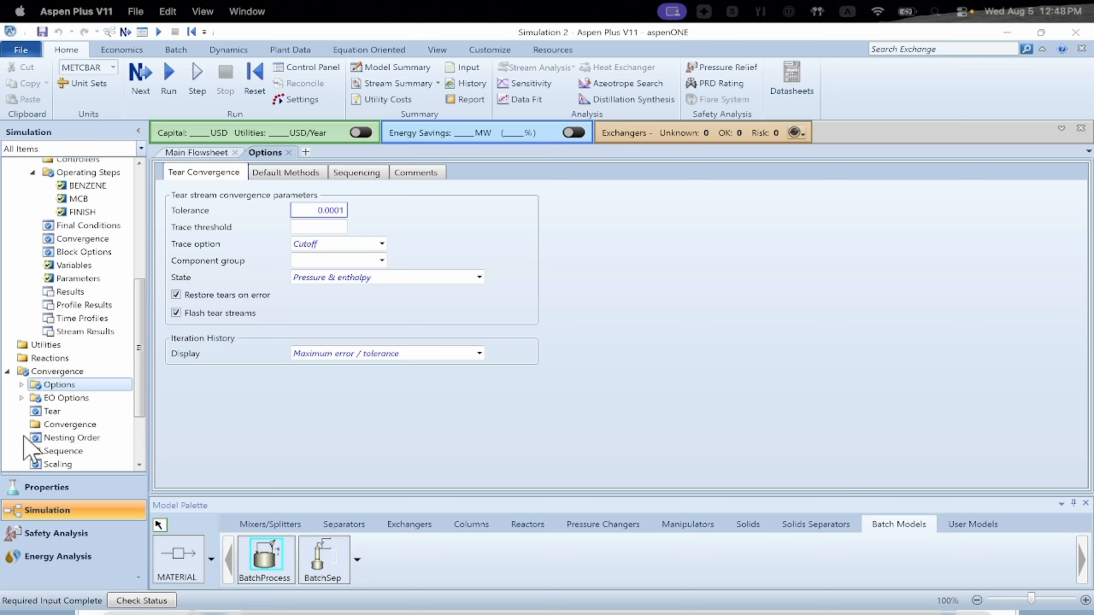
left_click(38, 401)
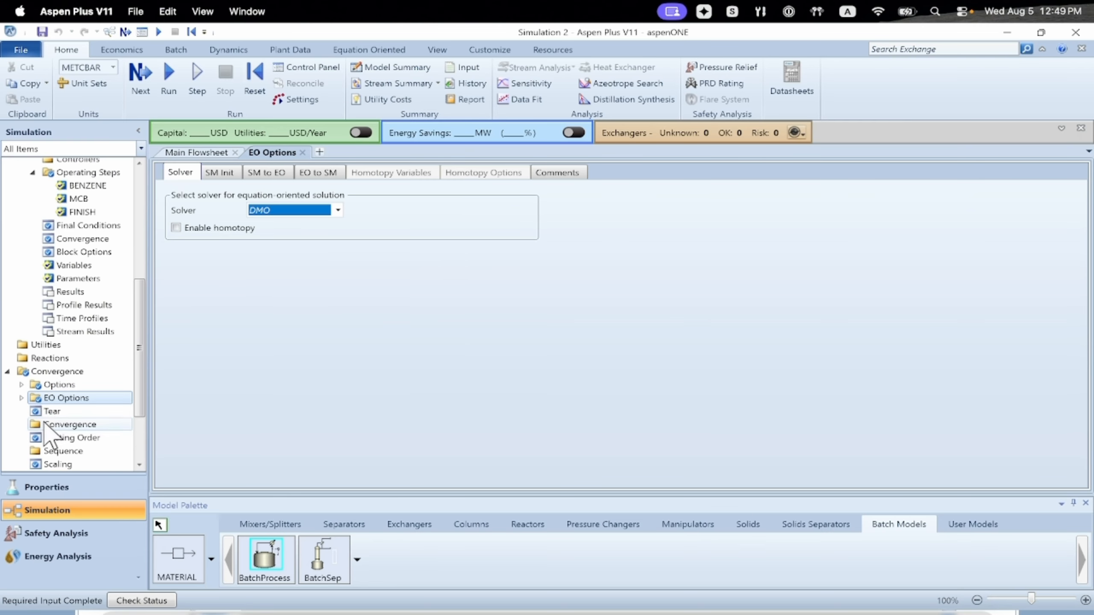
left_click(47, 411)
scroll(46, 416, "down", 2)
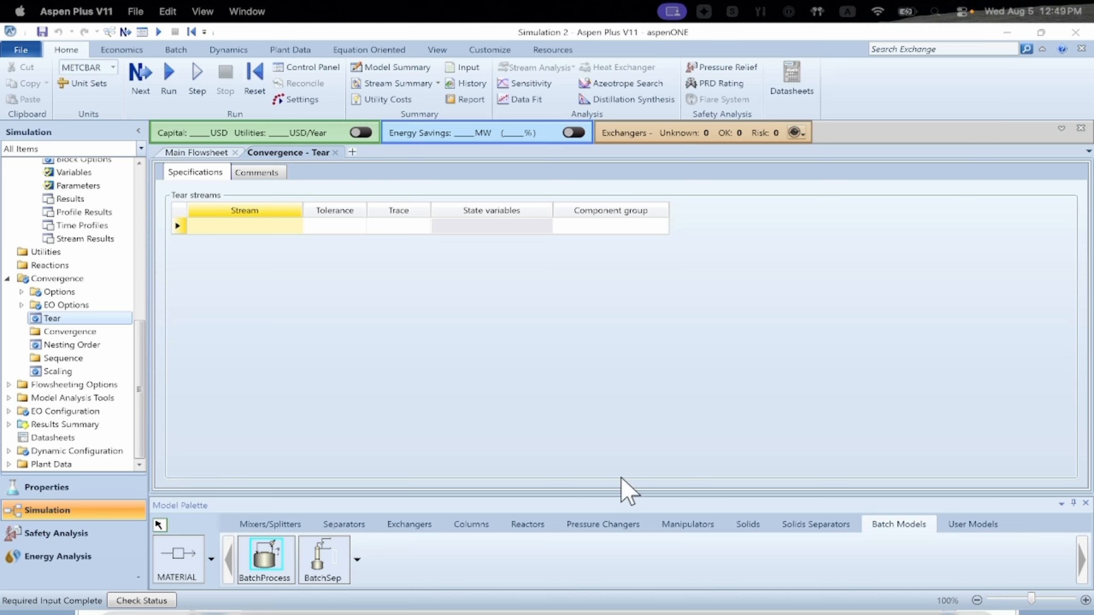
- Close the tear stream form and run the simulation from the main flowsheet
left_click(336, 152)
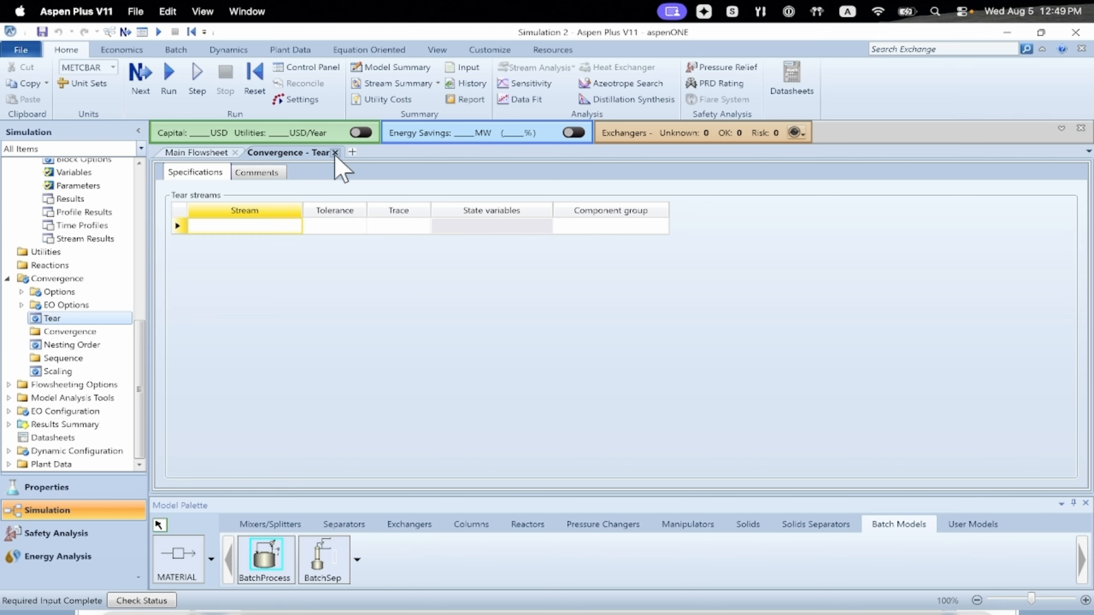
left_click(787, 237)
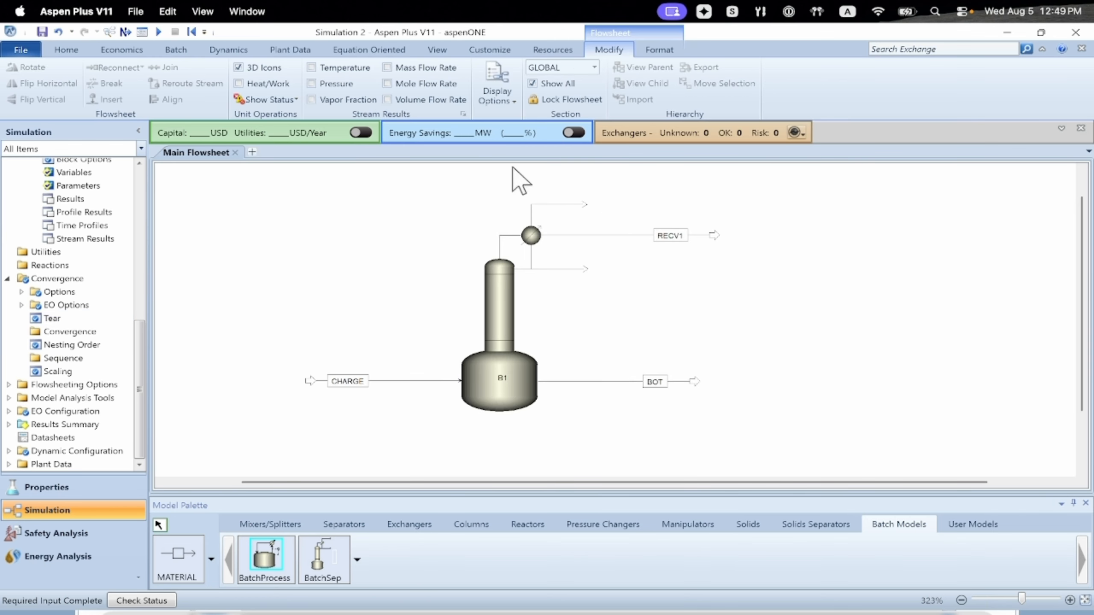
left_click(157, 34)
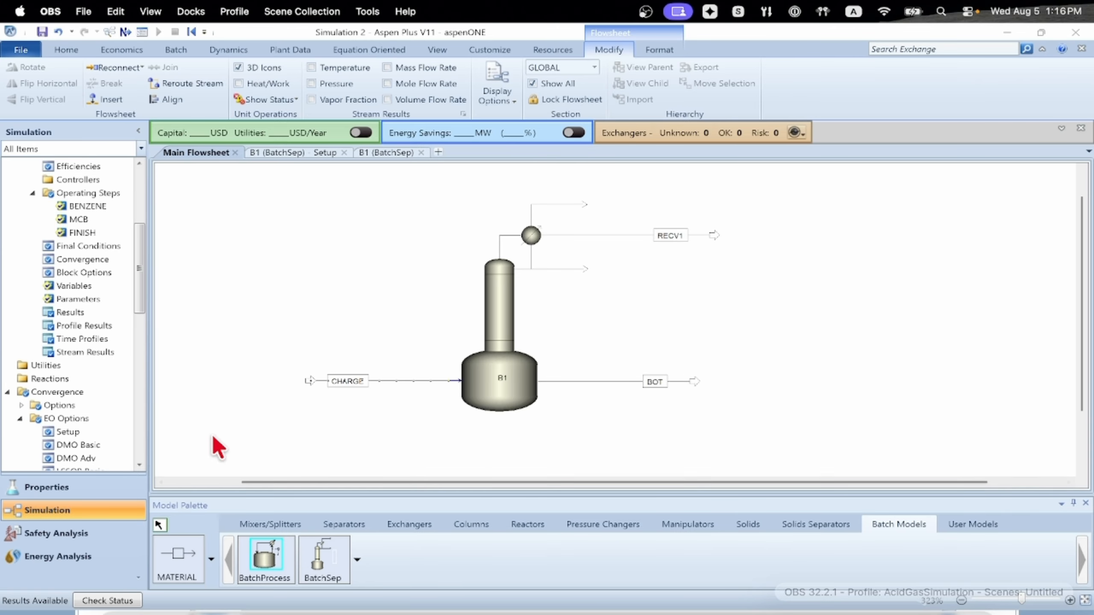
- Open B1's stream results, expand the component mole flows, and examine the BENZENE and MCB values for RECV1
double_click(67, 354)
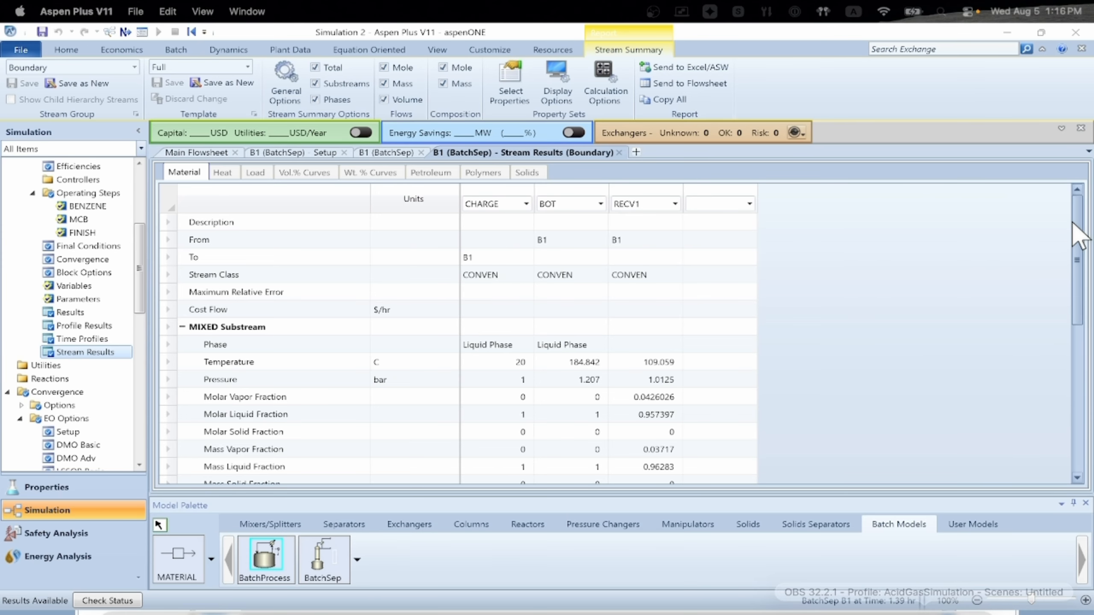
left_click_drag(1077, 265, 1077, 383)
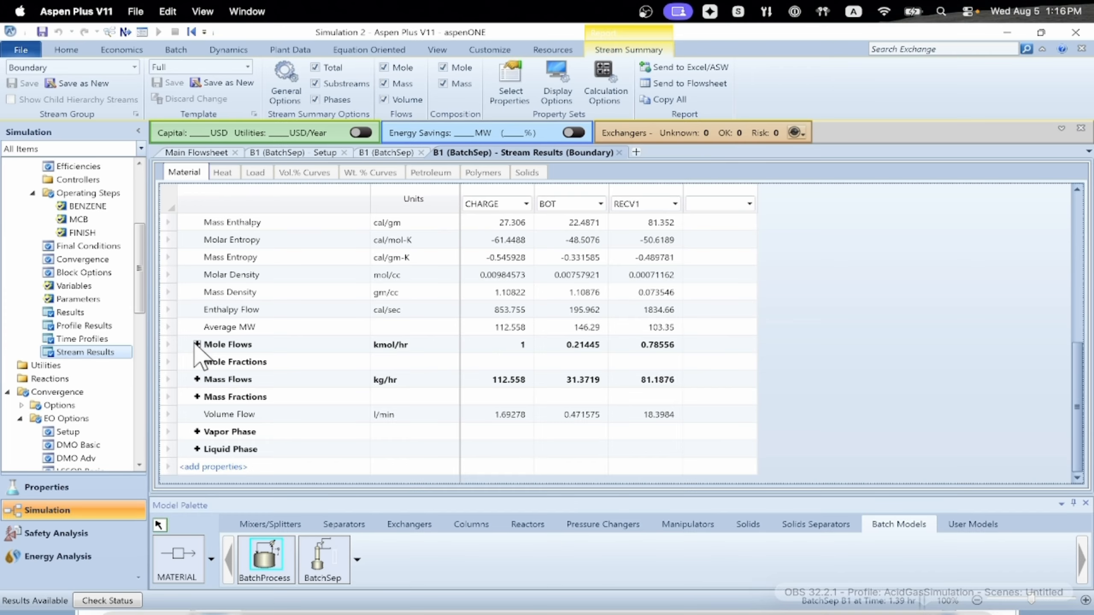
left_click(197, 345)
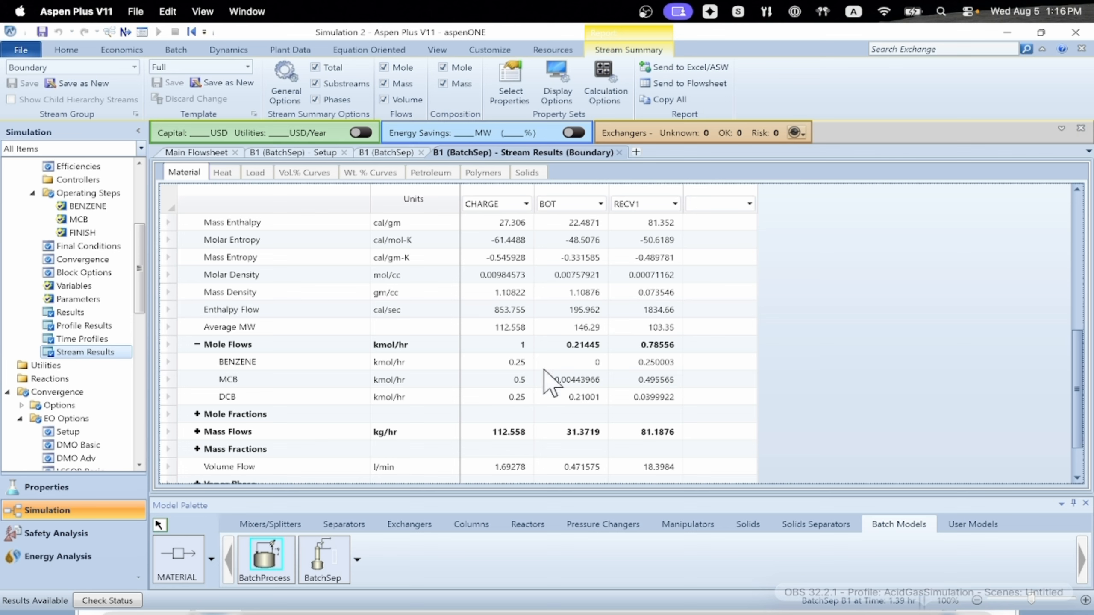
left_click(639, 364)
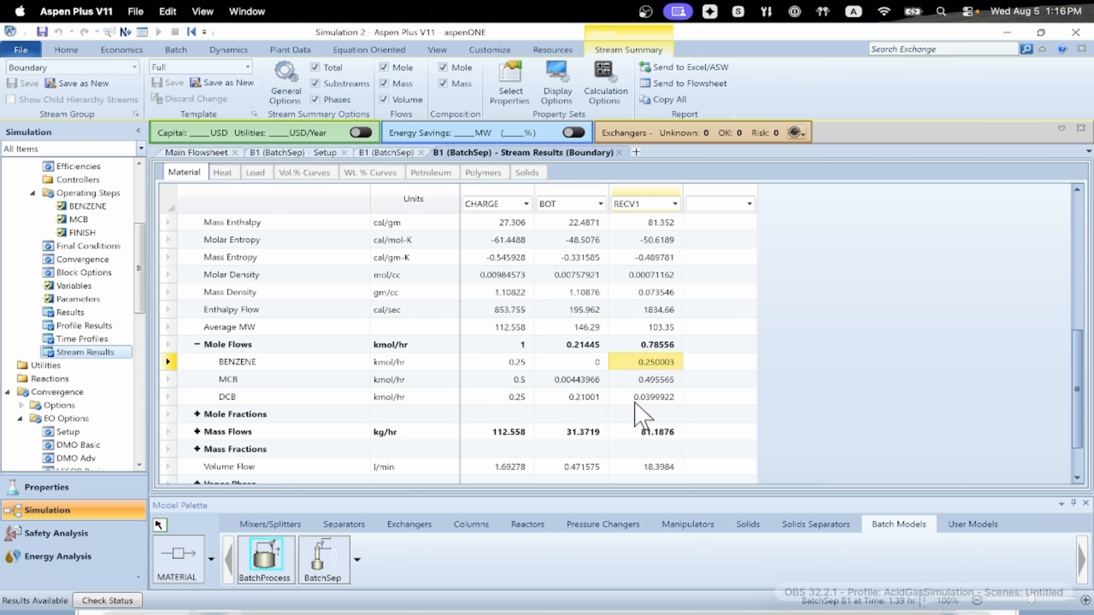
left_click(645, 380)
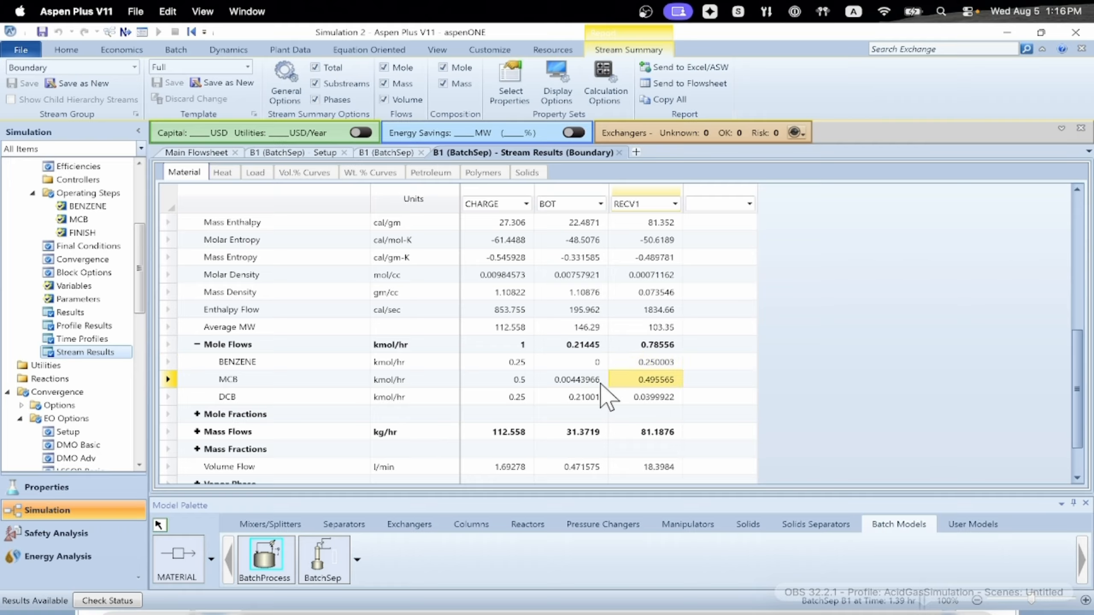
- Examine the DCB, MCB and BENZENE mole flows of RECV1 in B1's stream results
left_click(652, 397)
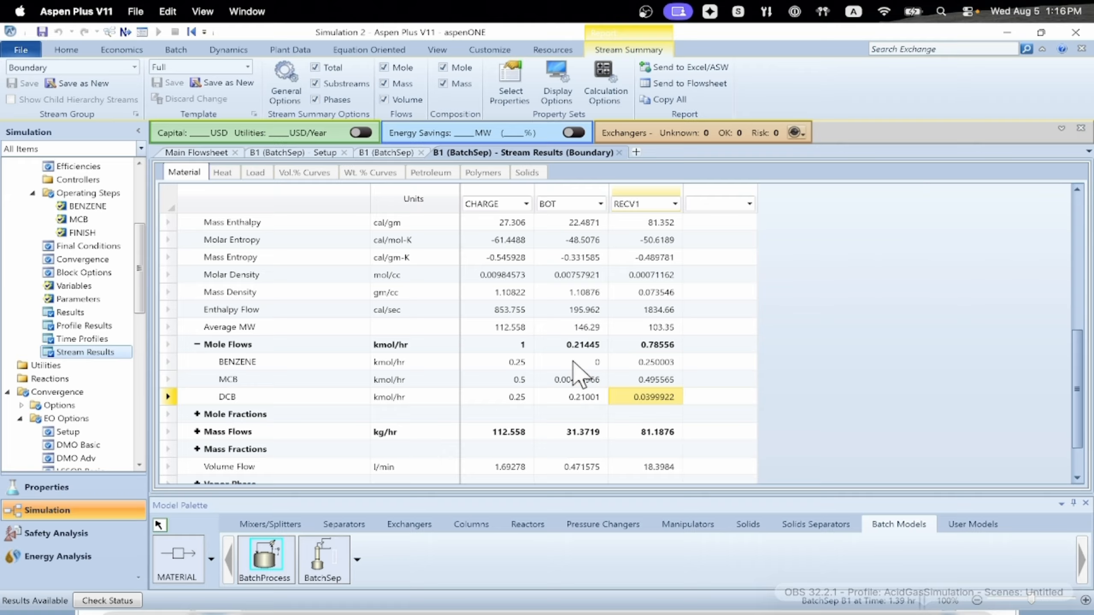
left_click(675, 205)
left_click(675, 204)
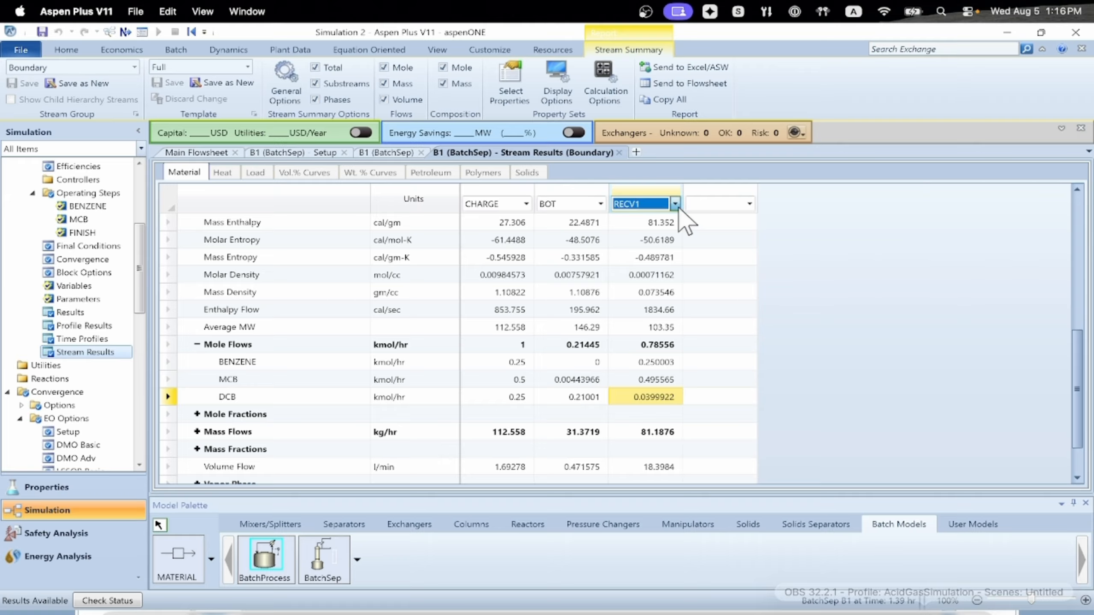
left_click(651, 372)
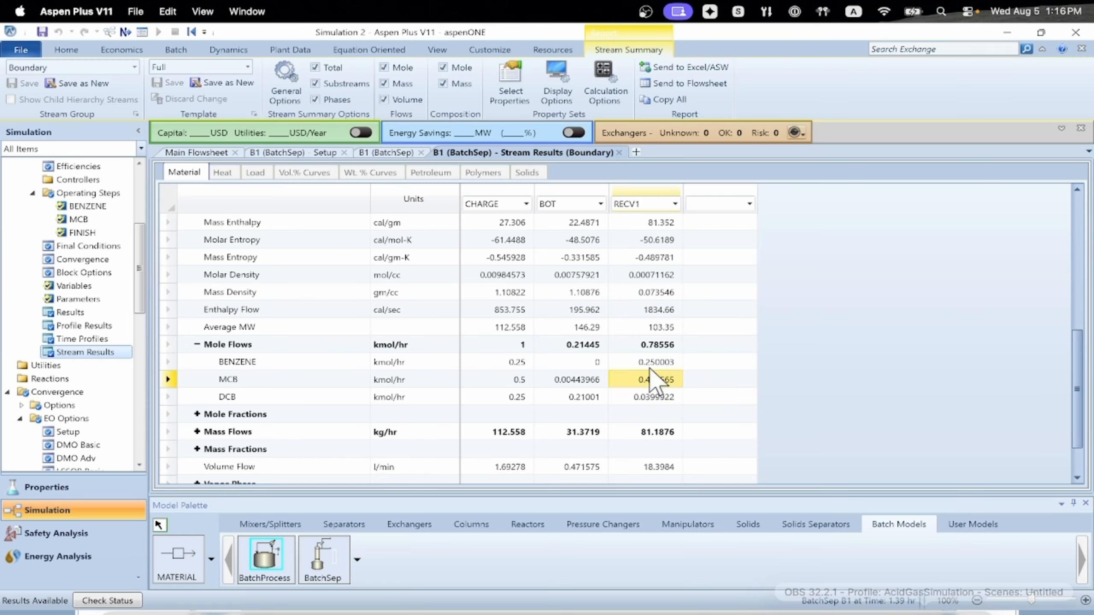
left_click(650, 366)
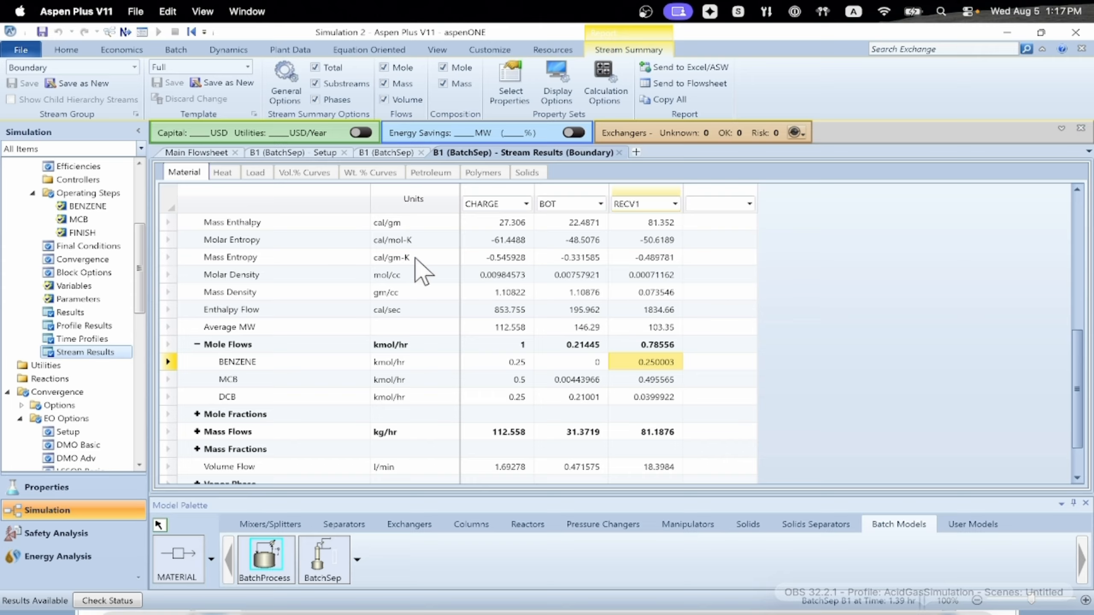
- Return to block B1's setup form and plot the column's temperature profile by stage
left_click(260, 153)
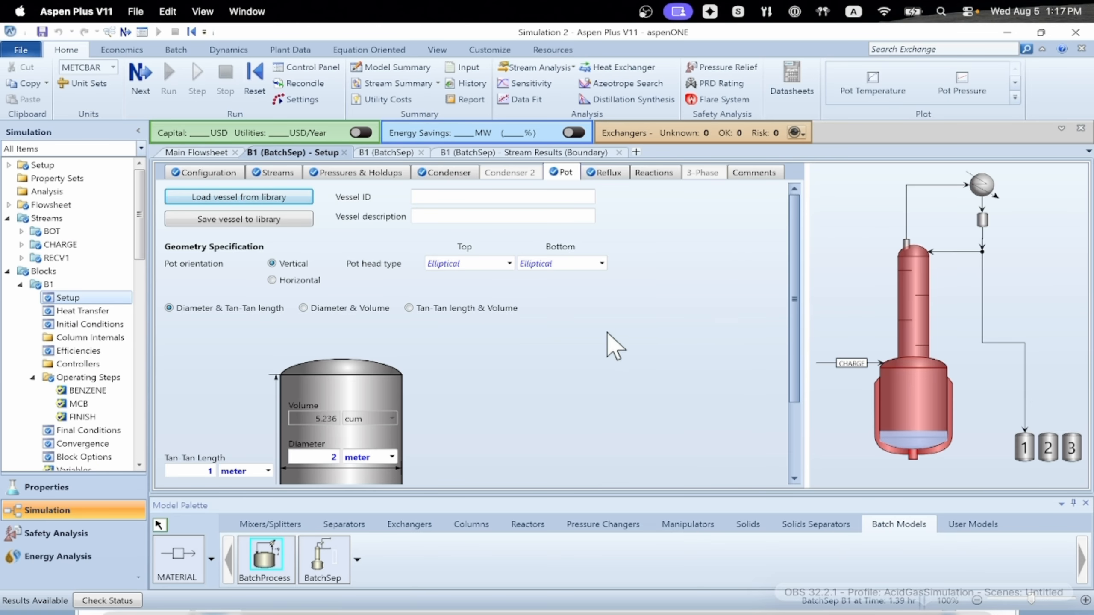
left_click(1015, 99)
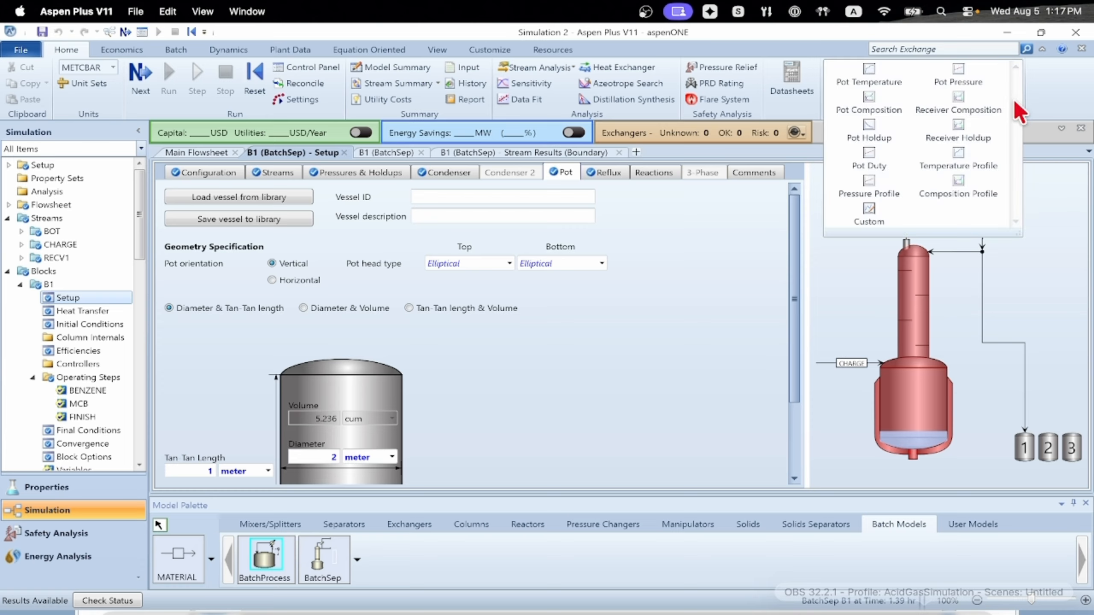
left_click(957, 162)
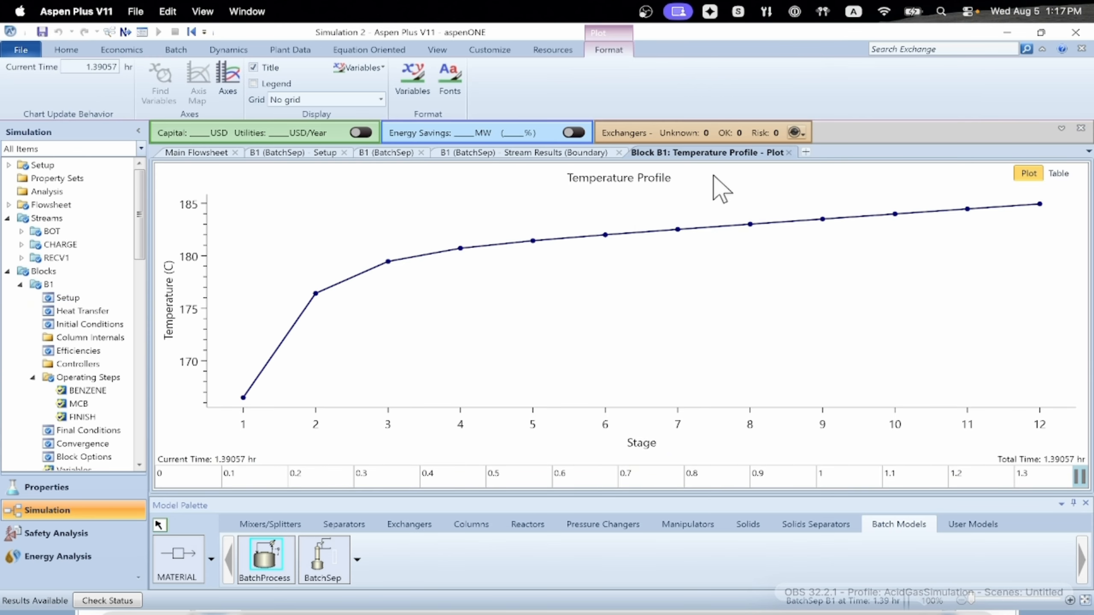
- Detach the temperature profile plot into a floating window and resize it into a compact plot with both axes in view
left_click_drag(709, 156, 622, 316)
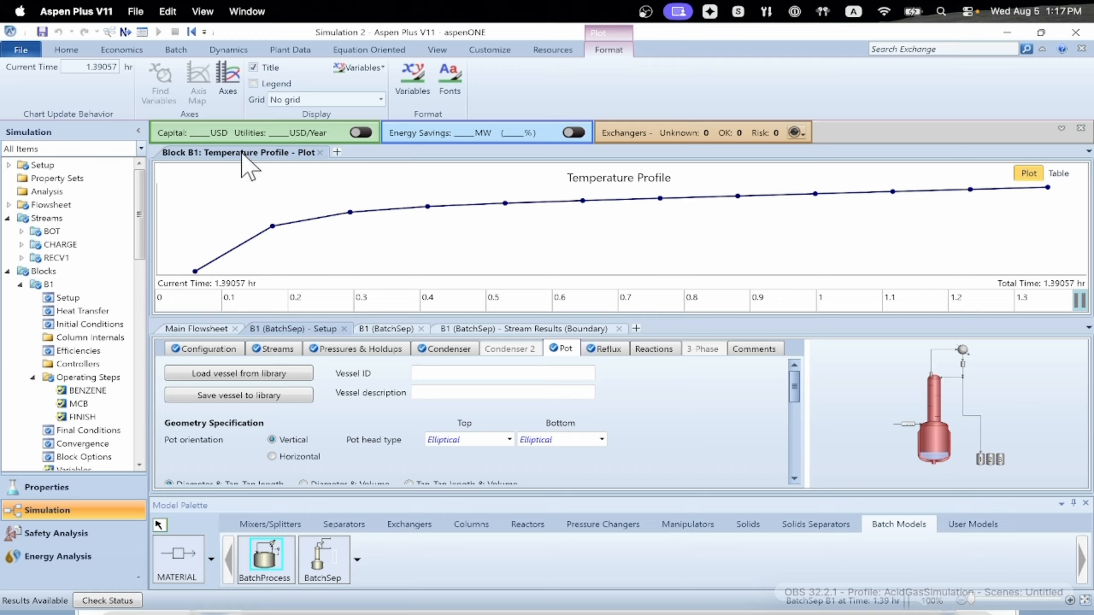
left_click_drag(242, 153, 615, 374)
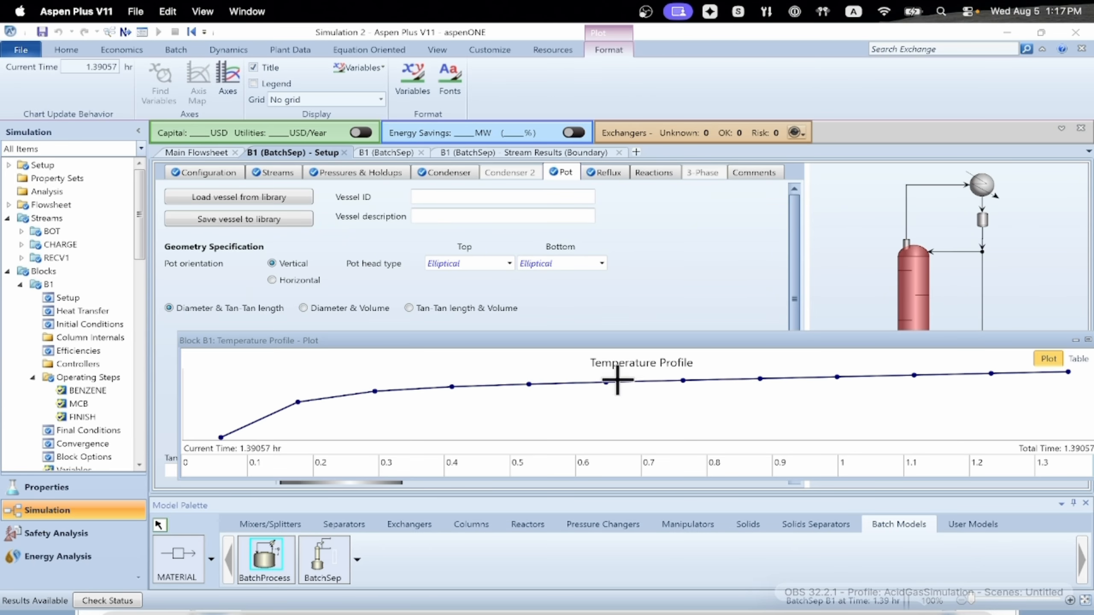
left_click_drag(760, 341, 511, 326)
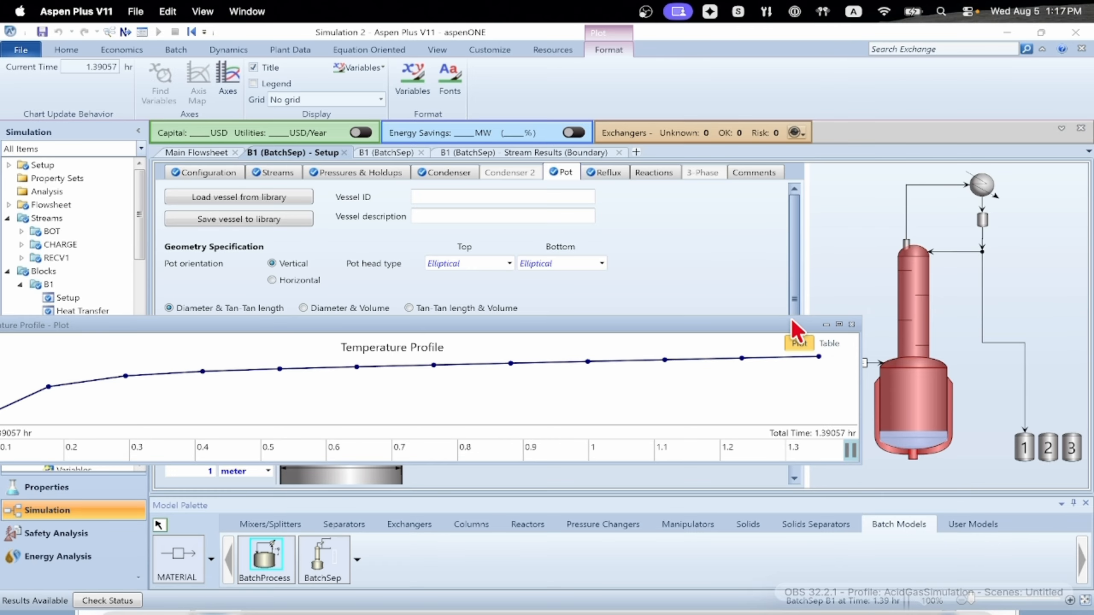
left_click_drag(787, 317, 755, 148)
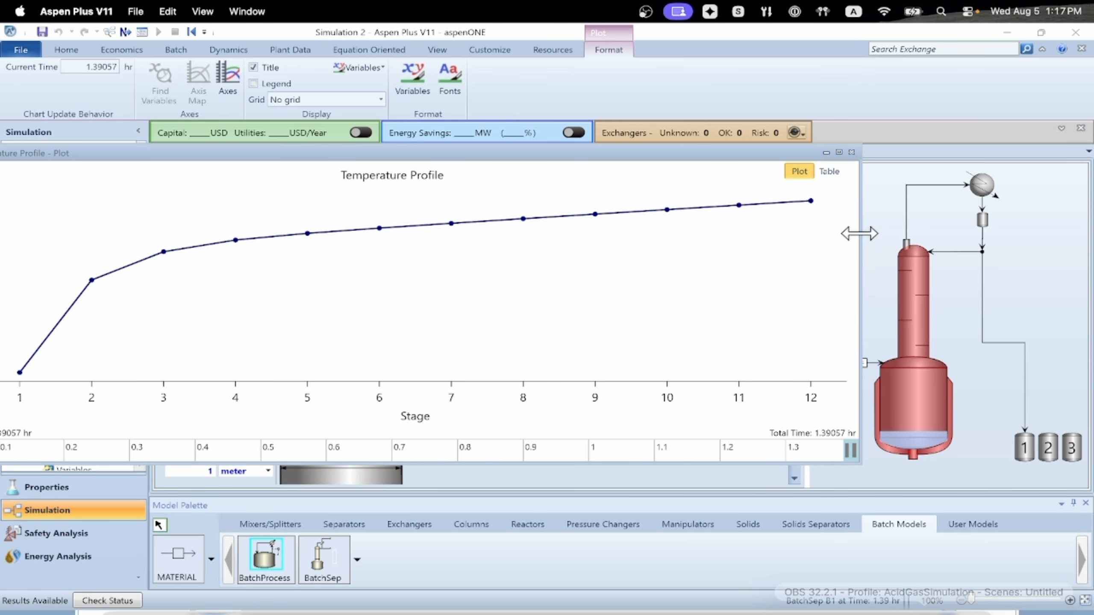
left_click_drag(859, 232, 504, 232)
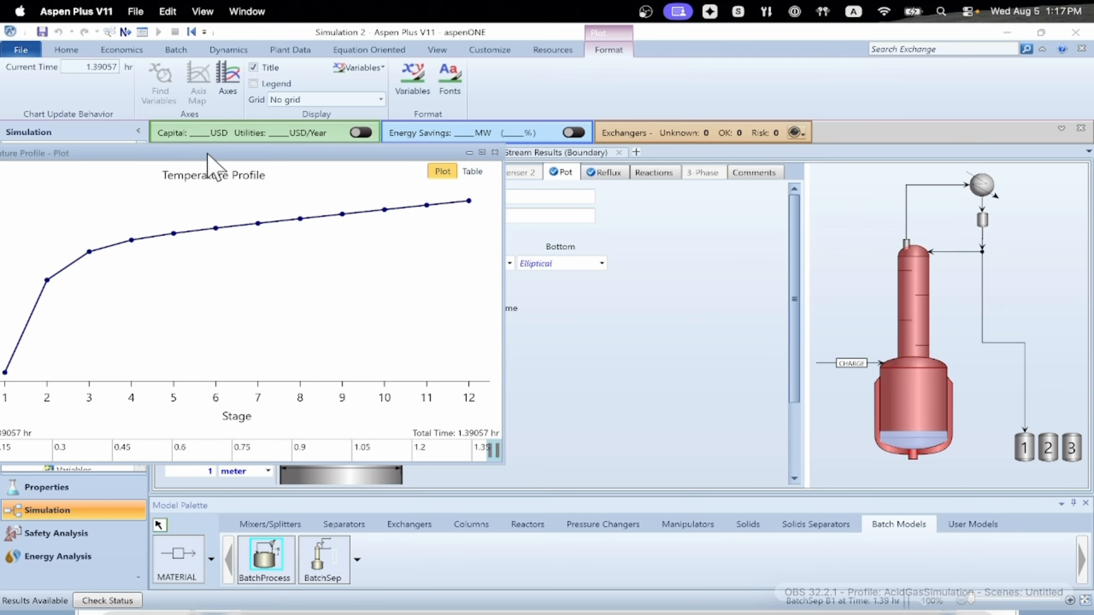
left_click_drag(208, 154, 320, 223)
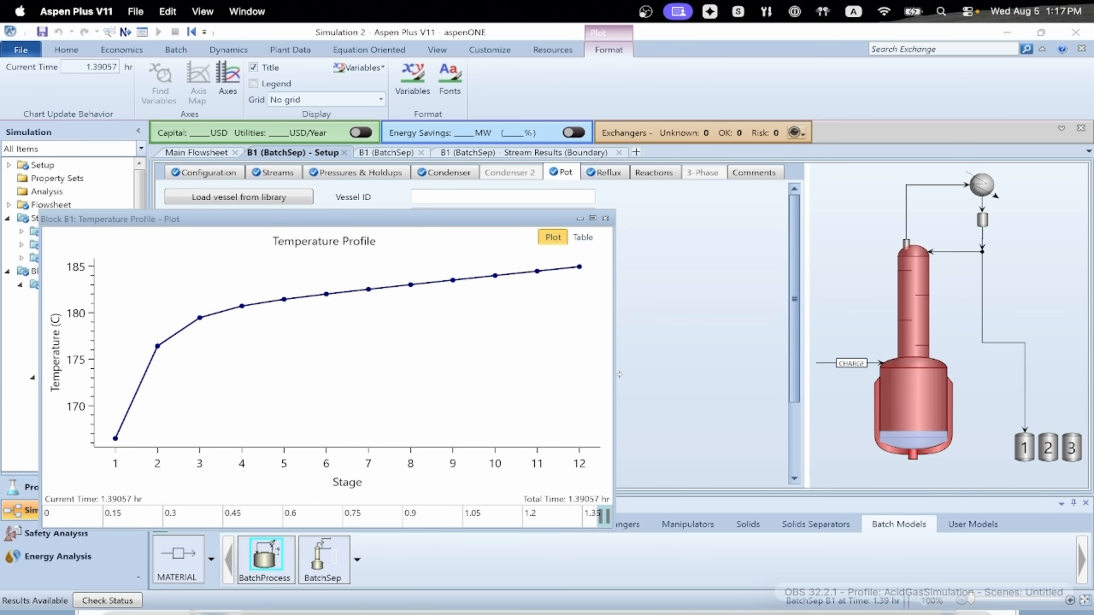
left_click_drag(613, 372, 486, 383)
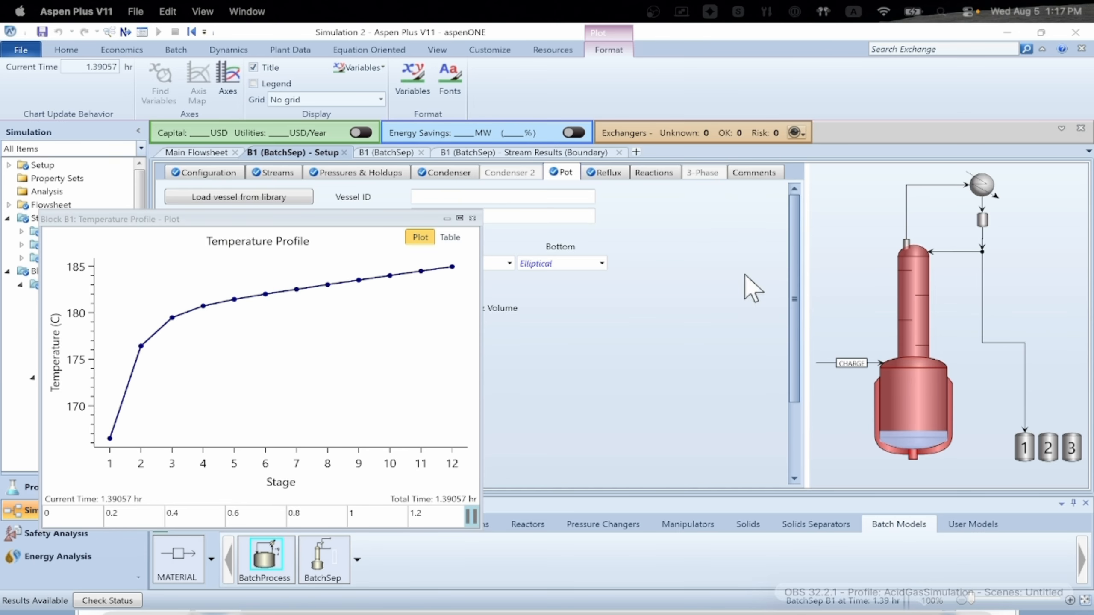
- From B1's setup form, plot the pot composition for the liquid phase on a mole basis with BENZENE, MCB and DCB
left_click(704, 272)
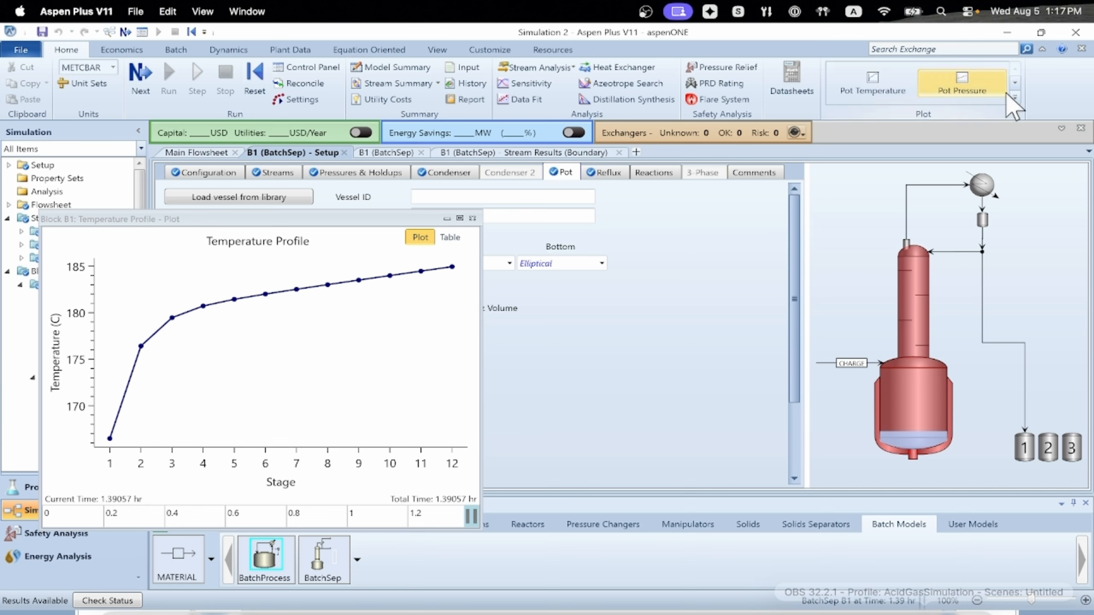
left_click(1015, 96)
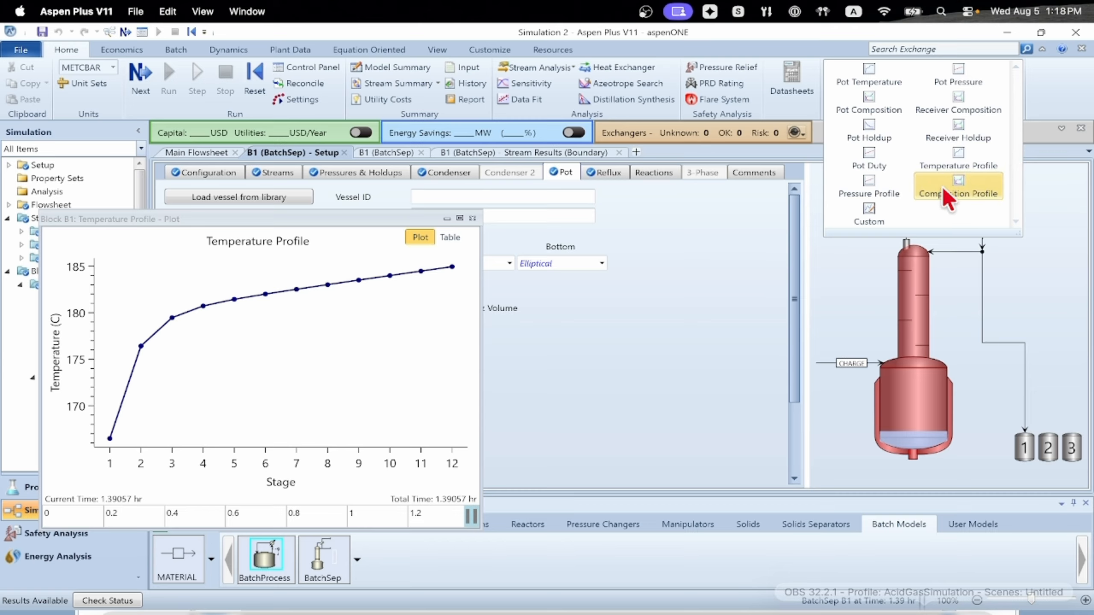
left_click(868, 108)
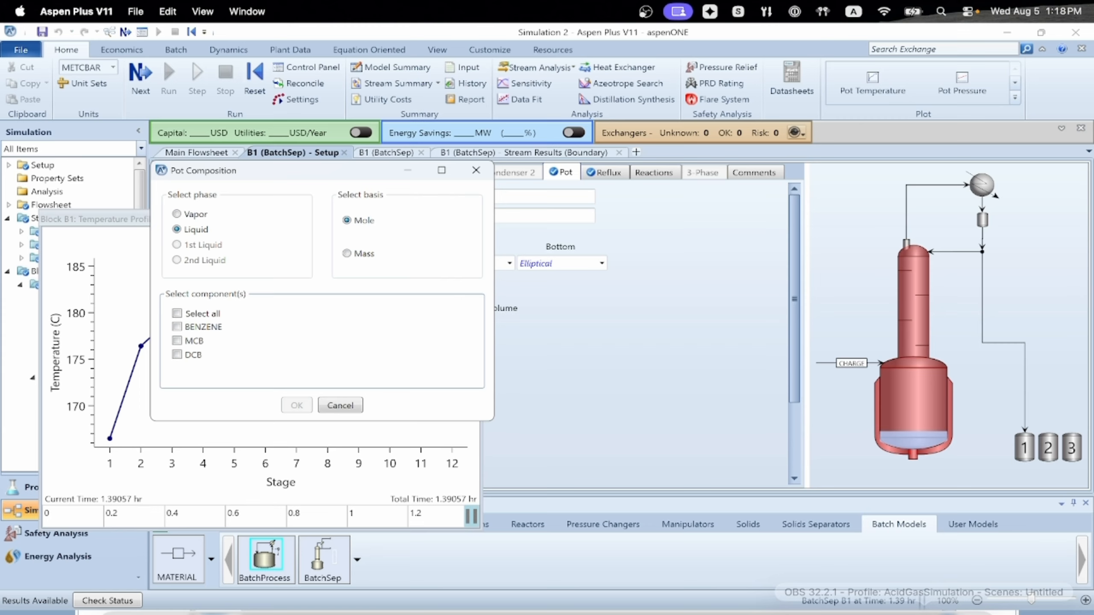
left_click(177, 327)
left_click(177, 340)
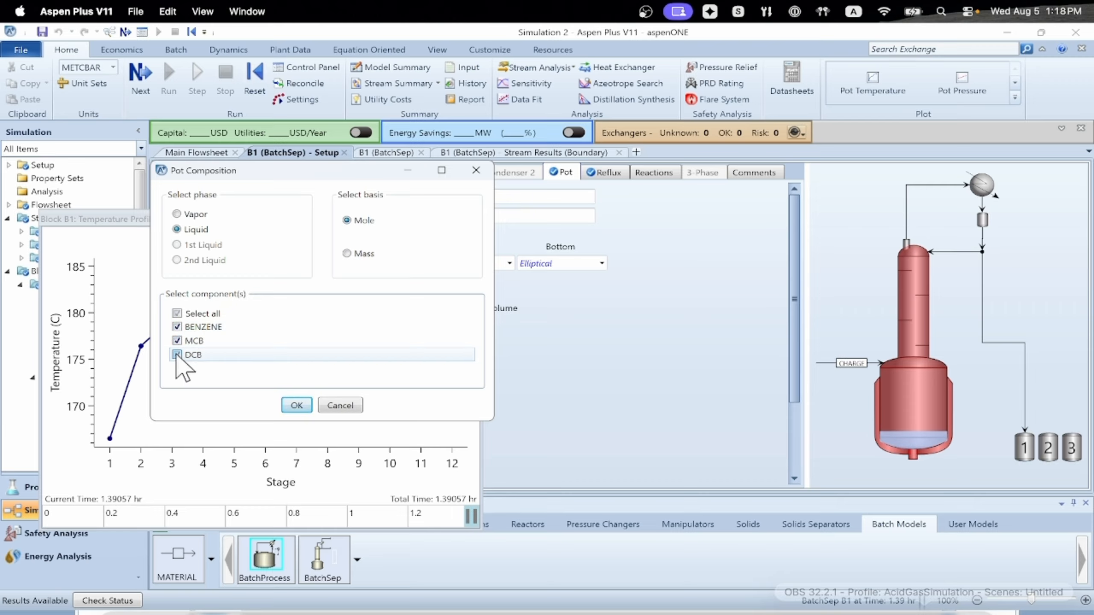
left_click(177, 354)
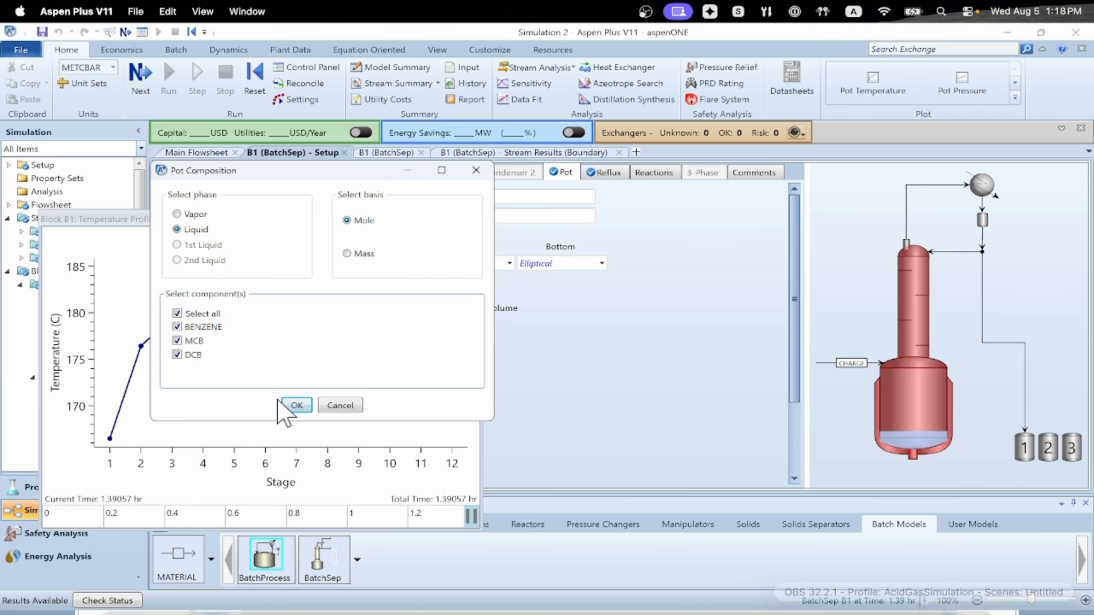
left_click(286, 405)
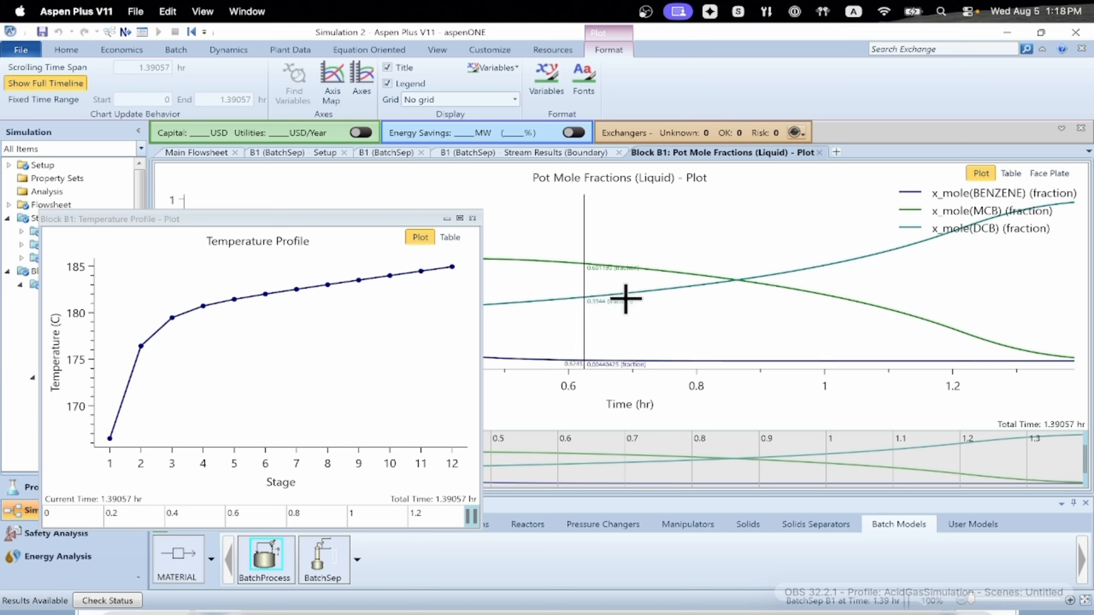
- Float the pot mole fractions plot in a narrower window near the temperature profile and inspect its component curves over time
left_click_drag(706, 151, 773, 225)
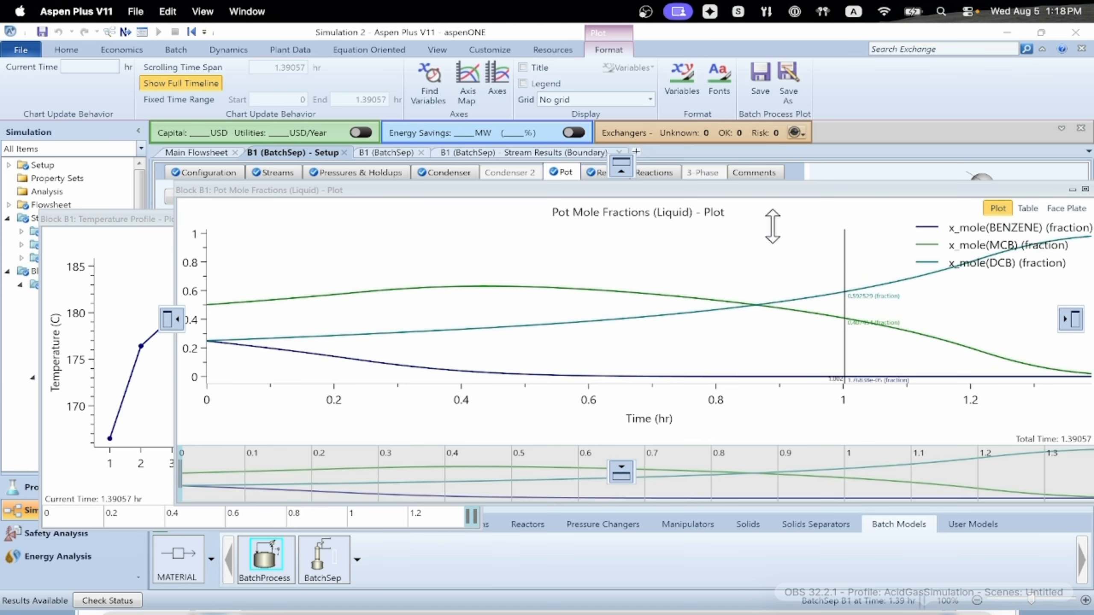
left_click_drag(843, 236, 632, 233)
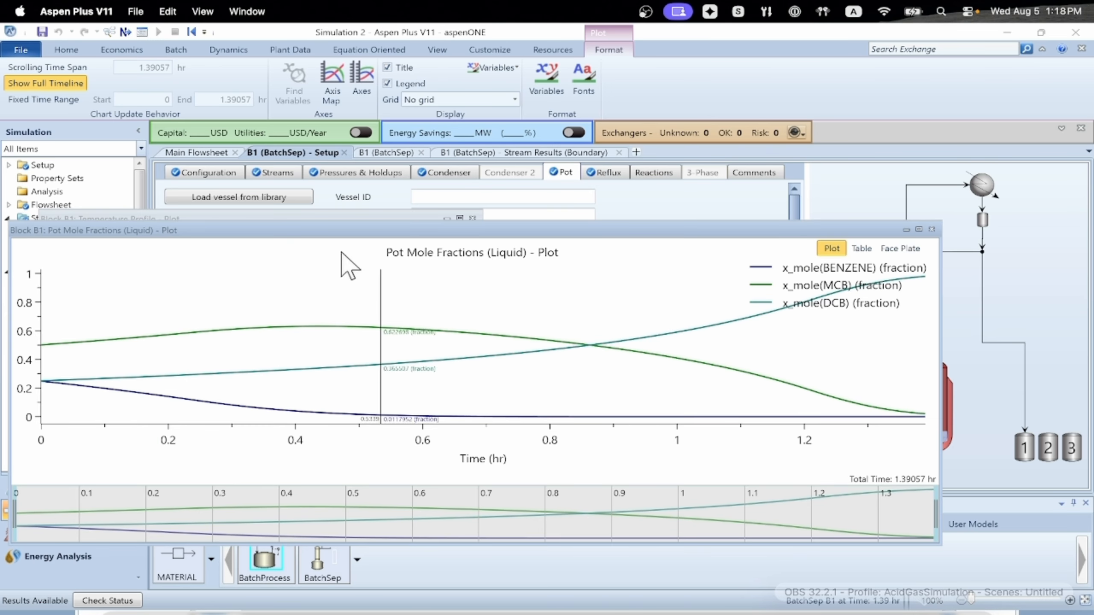
left_click_drag(4, 248, 596, 248)
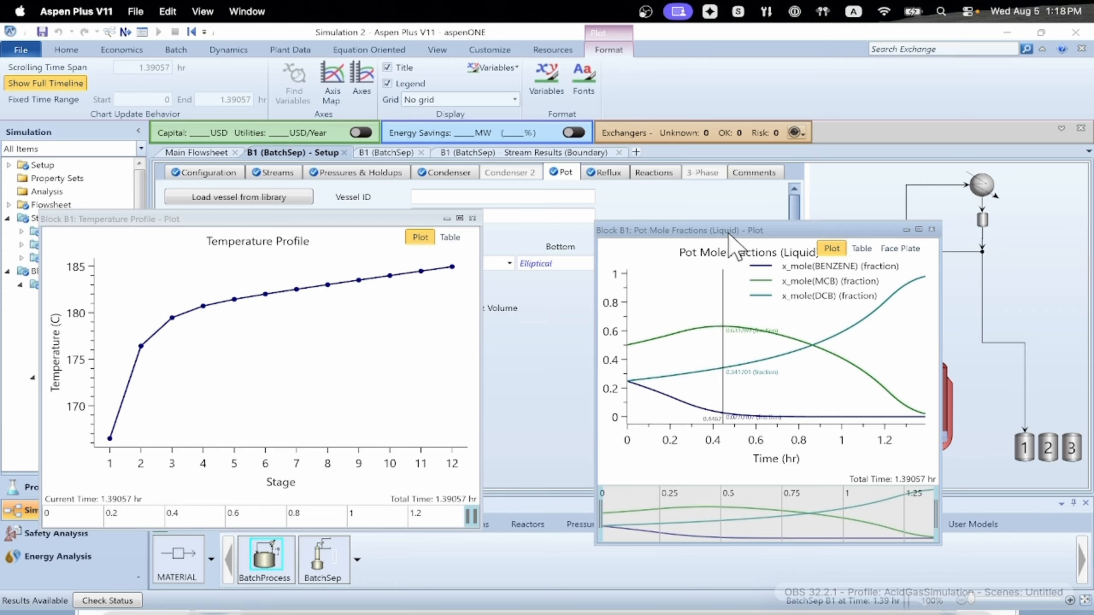
left_click_drag(726, 233, 558, 191)
mouse_move(518, 308)
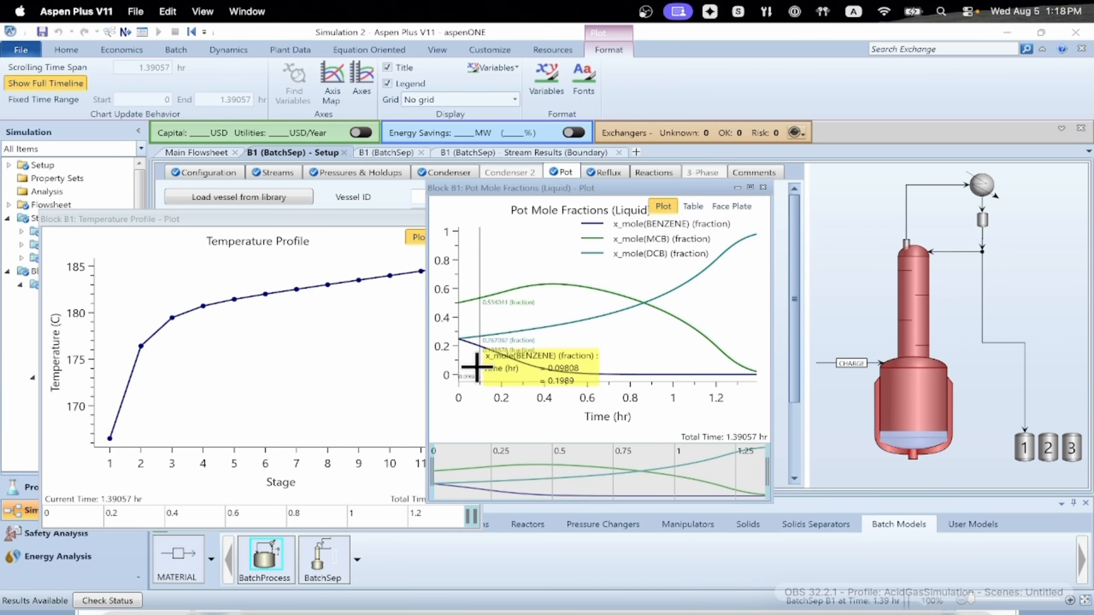
mouse_move(480, 346)
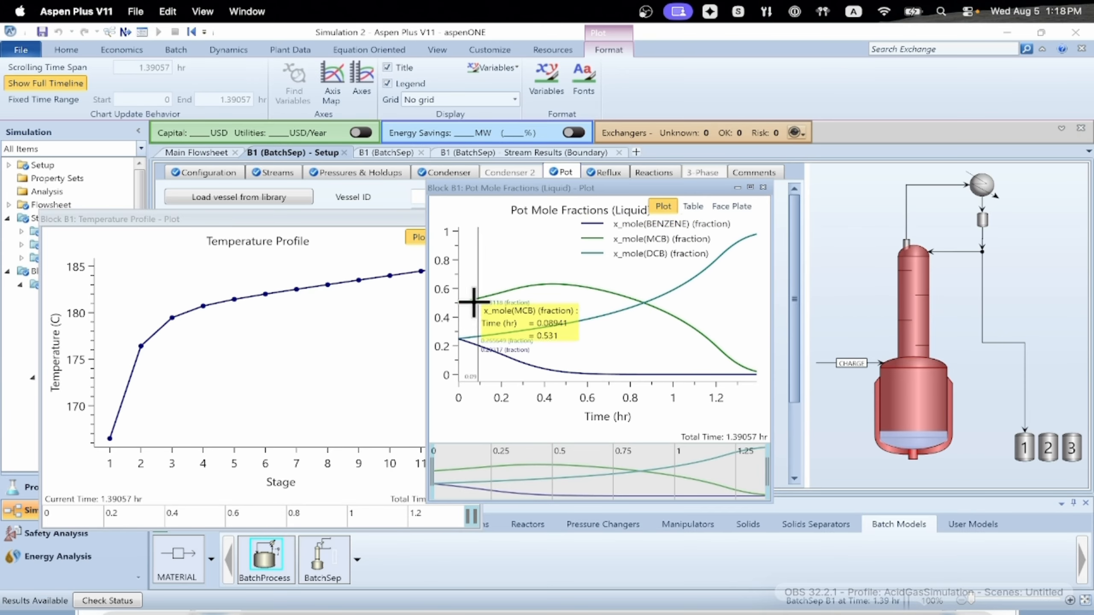
mouse_move(543, 287)
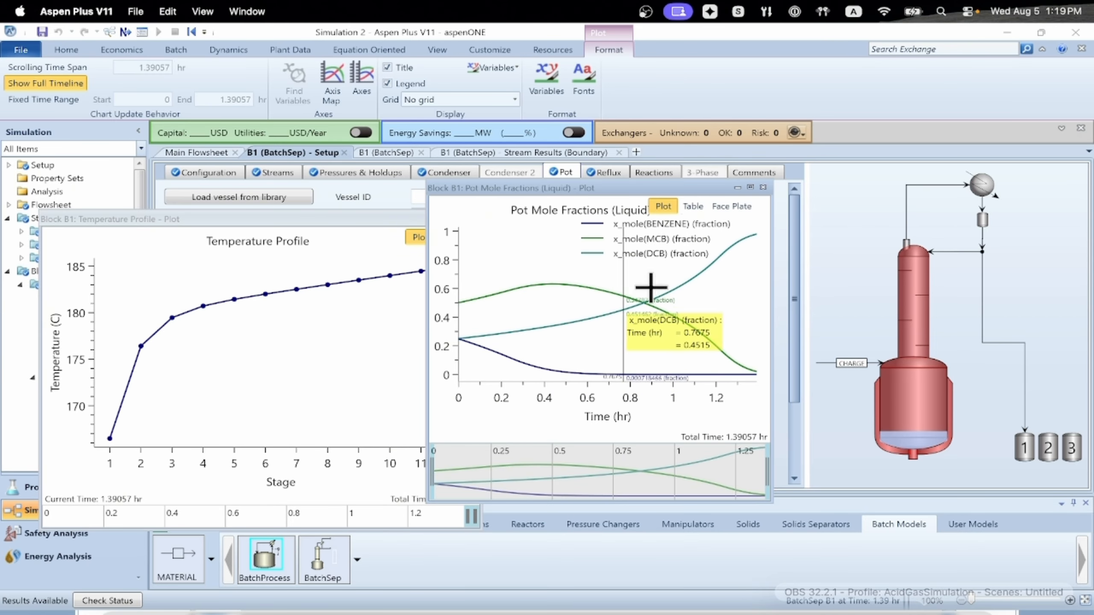
- Rearrange the two floating plots so the pot mole fractions plot sits above a slightly smaller temperature profile plot
left_click_drag(488, 189, 509, 149)
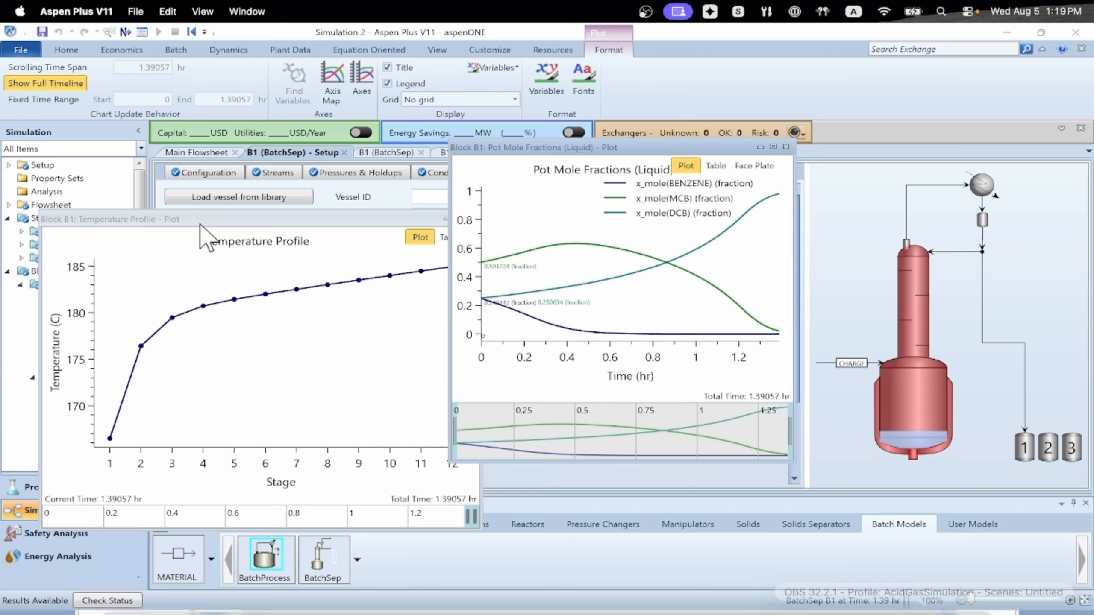
left_click_drag(207, 220, 185, 145)
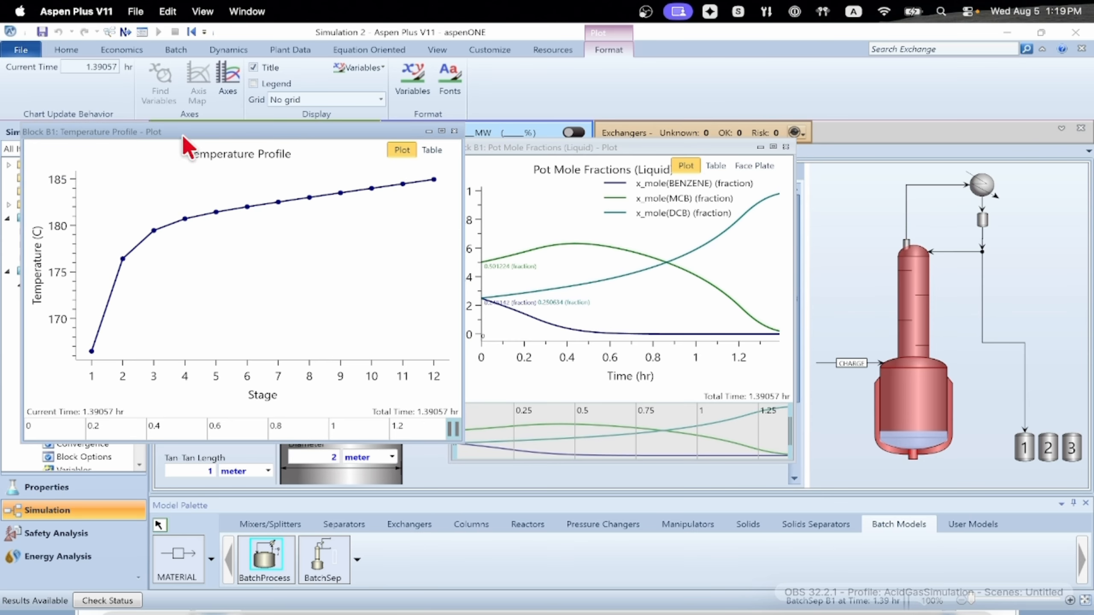
left_click_drag(512, 146, 557, 127)
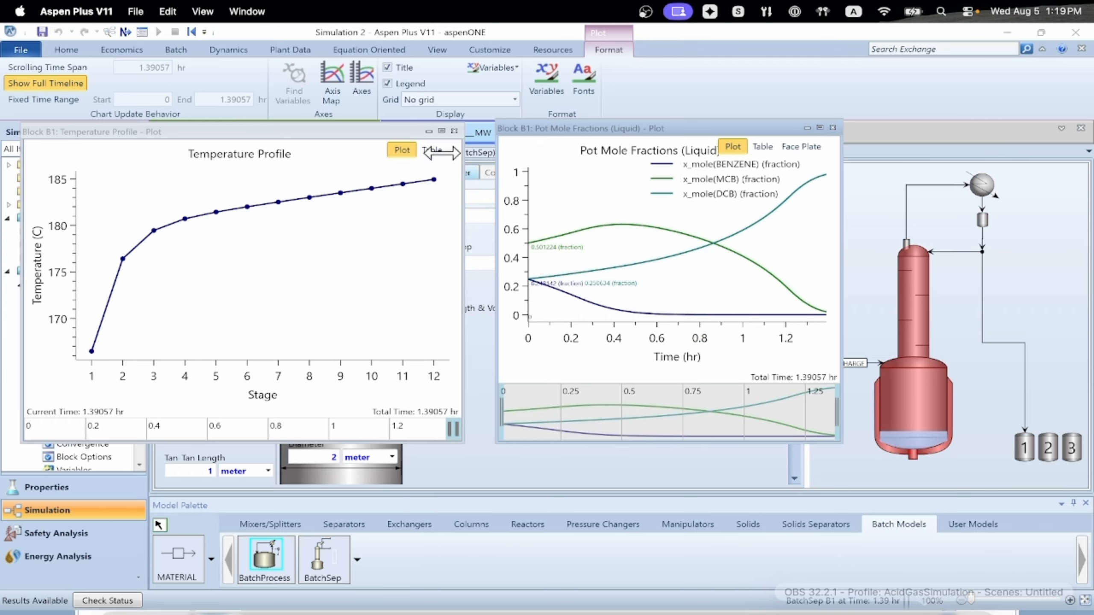
left_click_drag(578, 128, 638, 43)
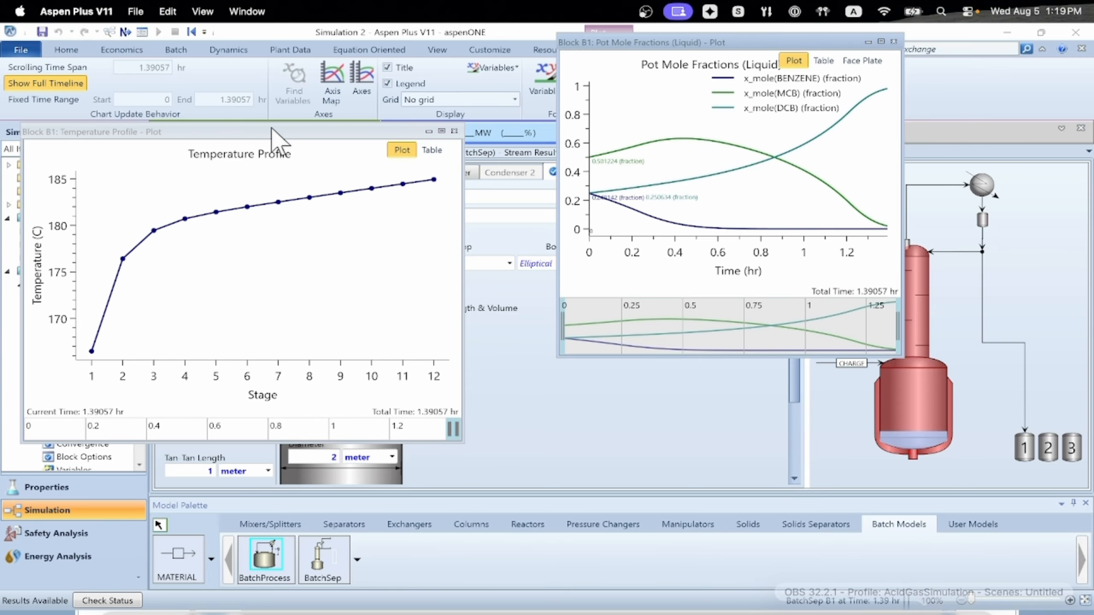
left_click_drag(272, 128, 749, 304)
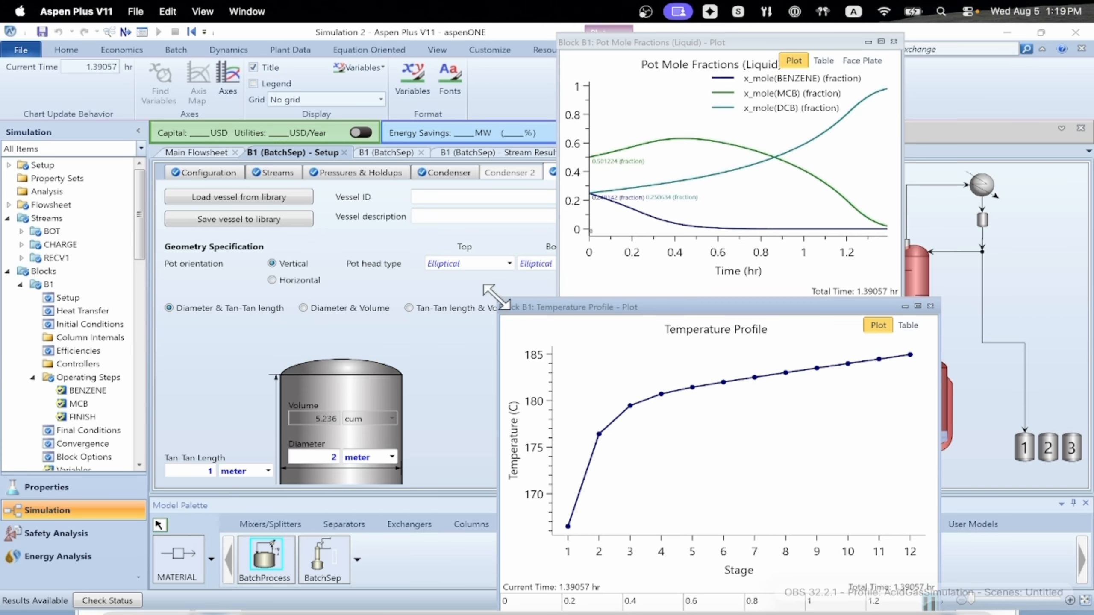
left_click_drag(495, 297, 554, 334)
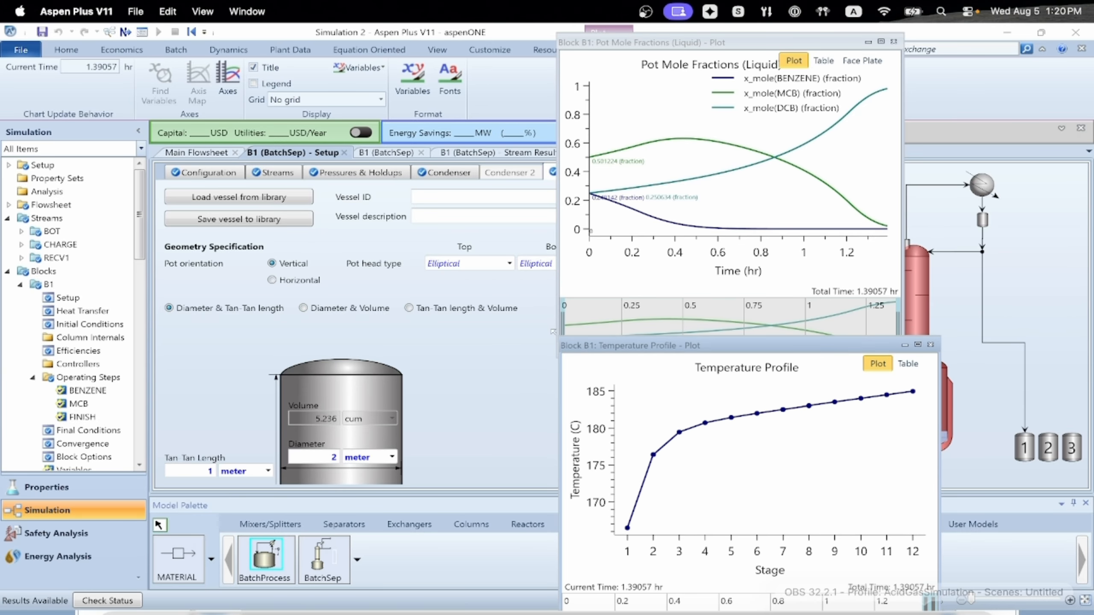
left_click_drag(694, 347, 681, 305)
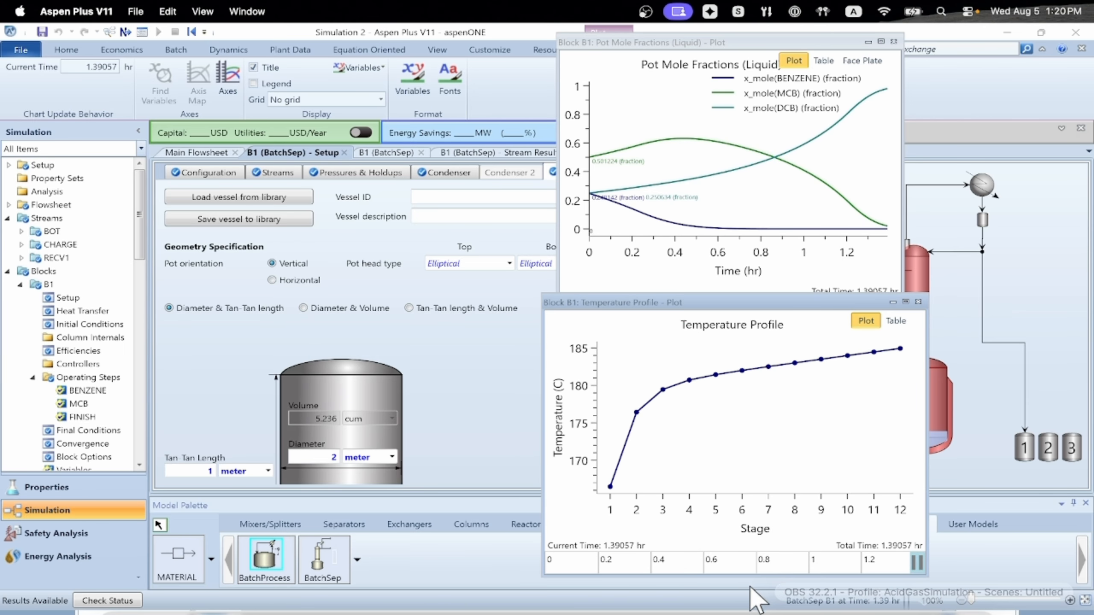